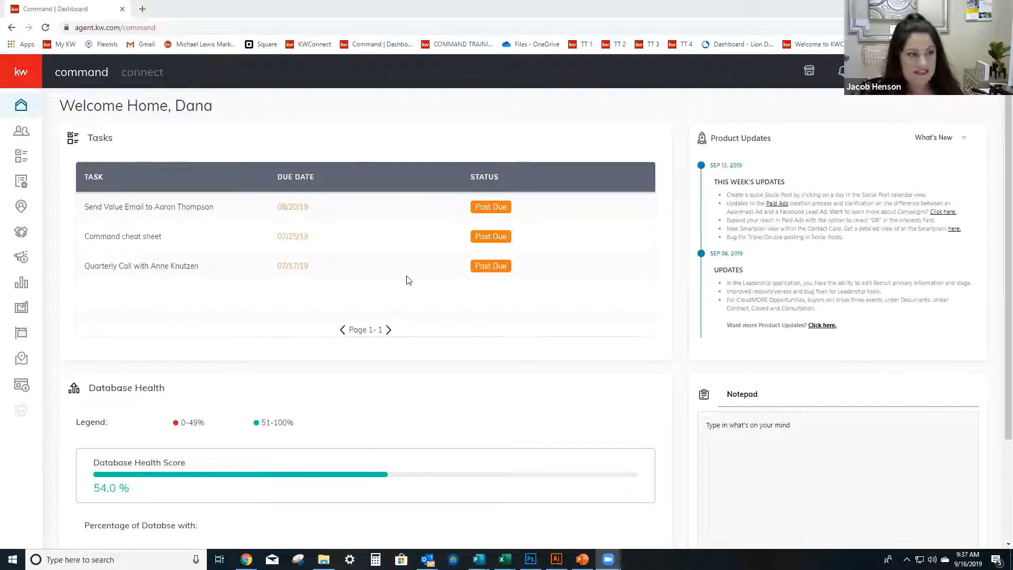
Open the Designs section with the saved design templates.
left_click(88, 193)
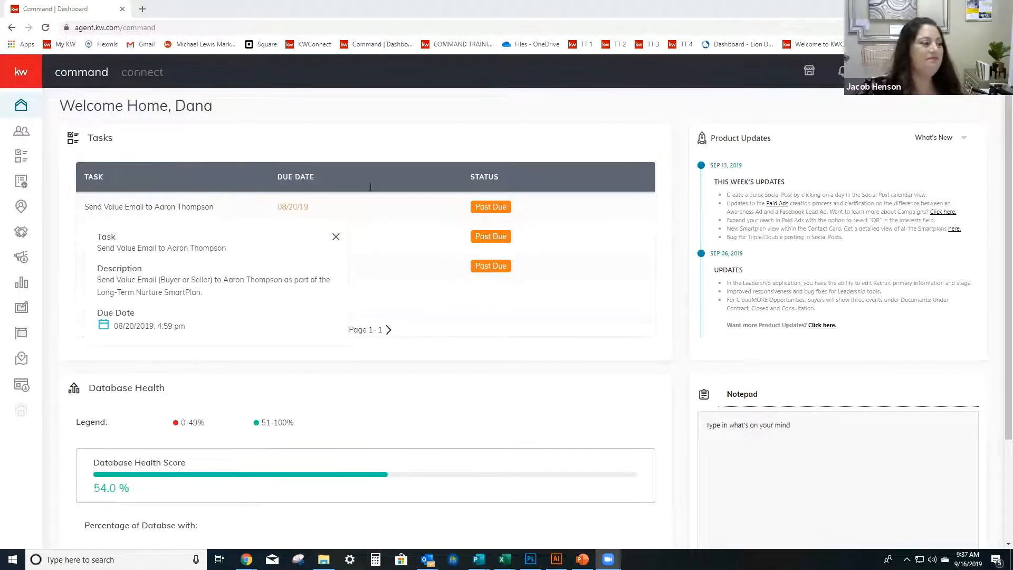
left_click(30, 75)
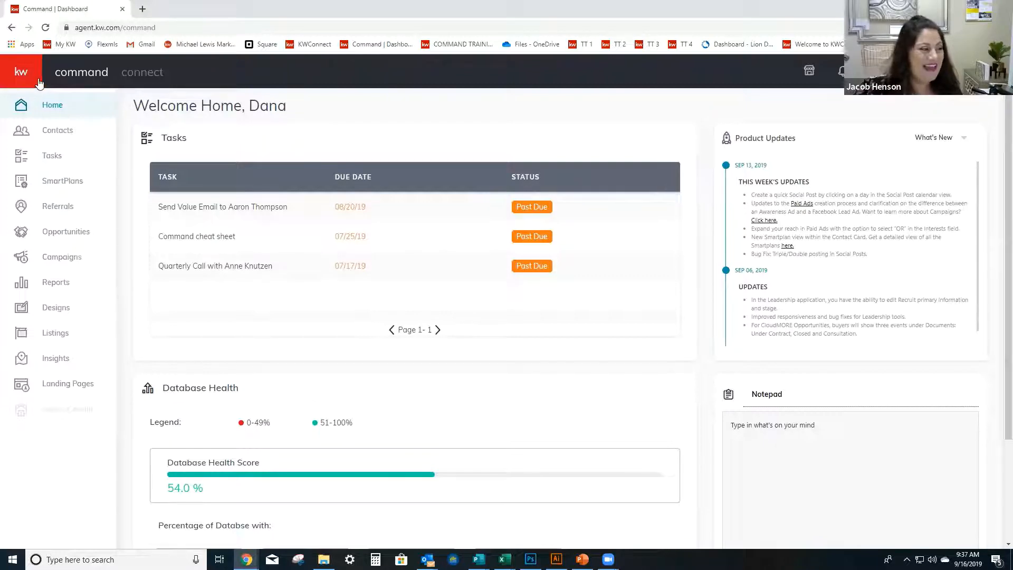
left_click(59, 308)
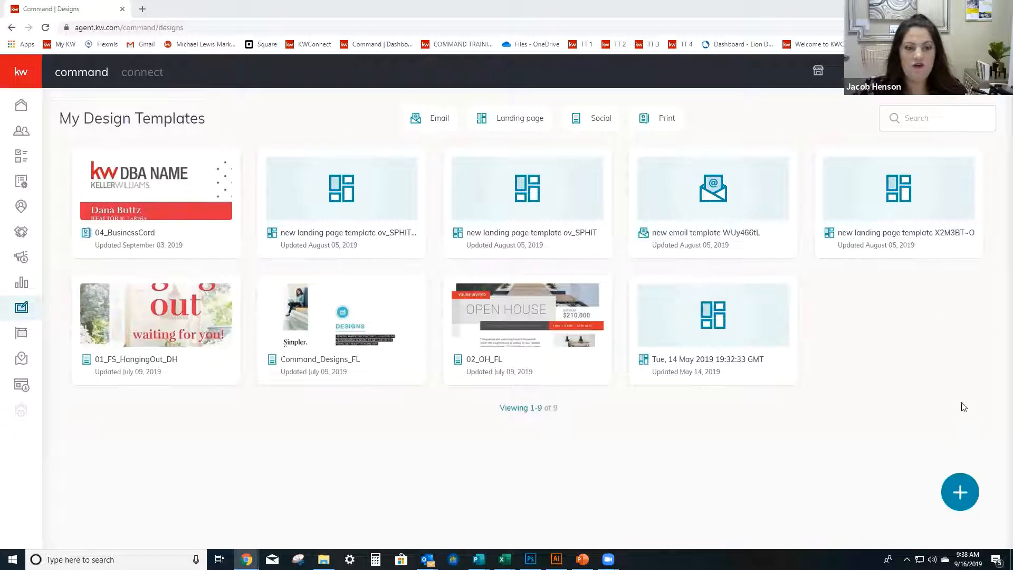
Create a new template of type Print without choosing a listing.
left_click(961, 496)
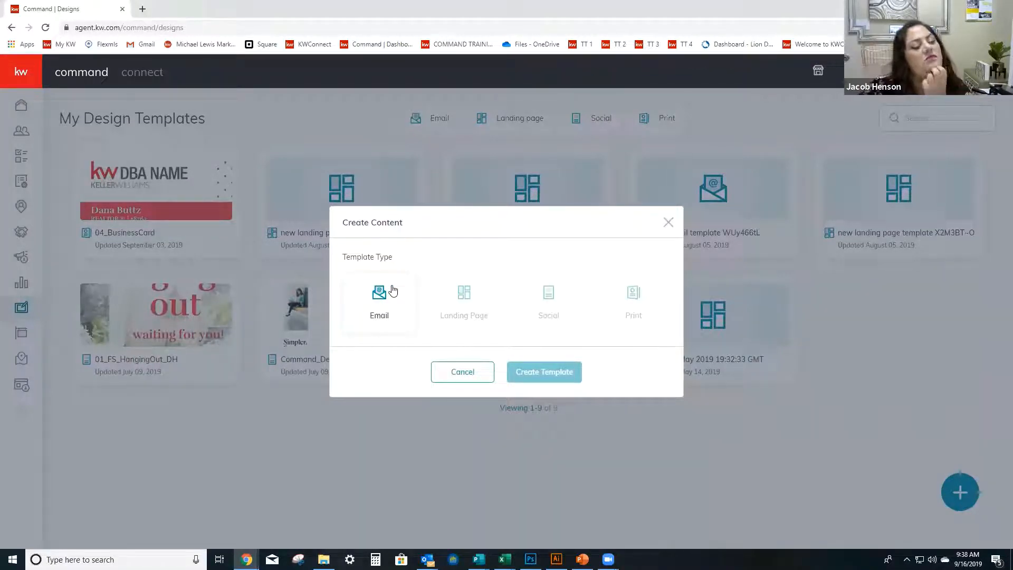
left_click(646, 311)
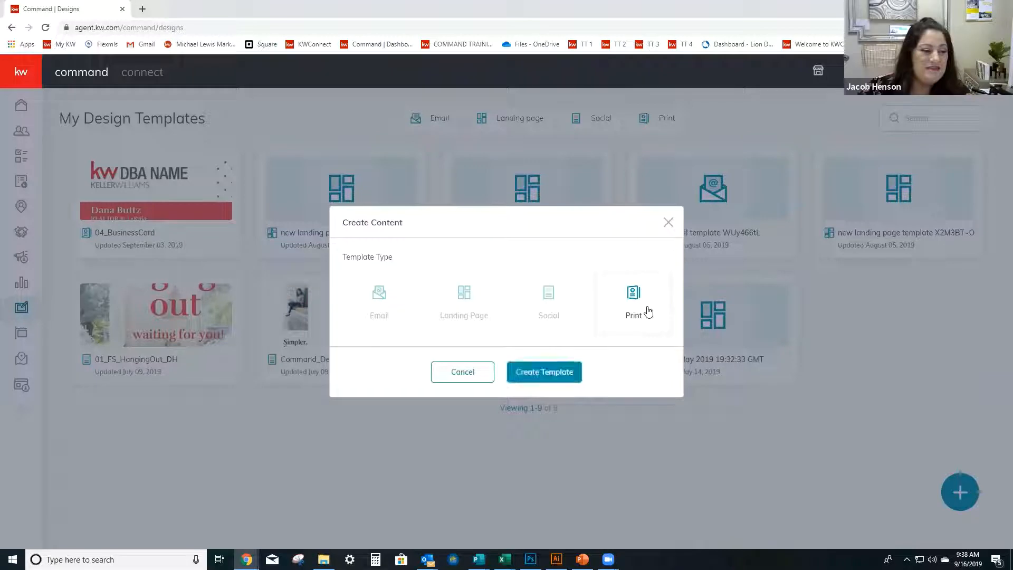
left_click(558, 375)
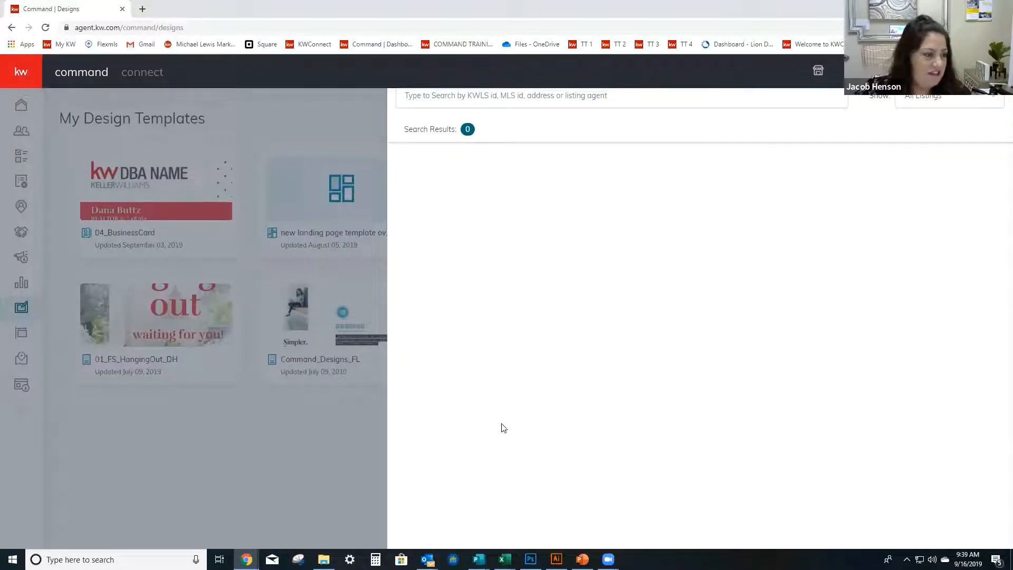
left_click(299, 448)
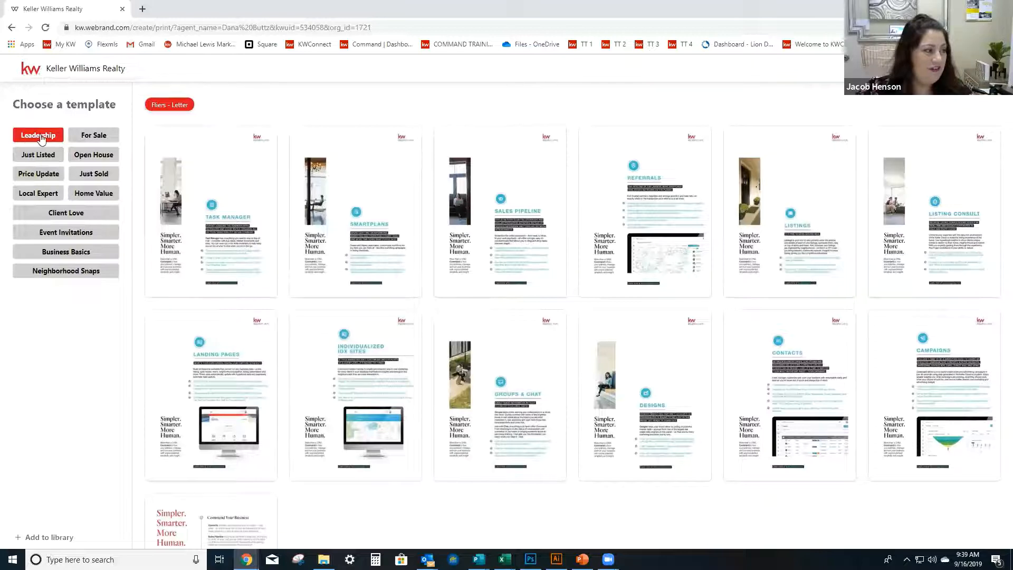
Use the 01_BusinessCard template from the Business Basics category's business cards.
left_click(104, 257)
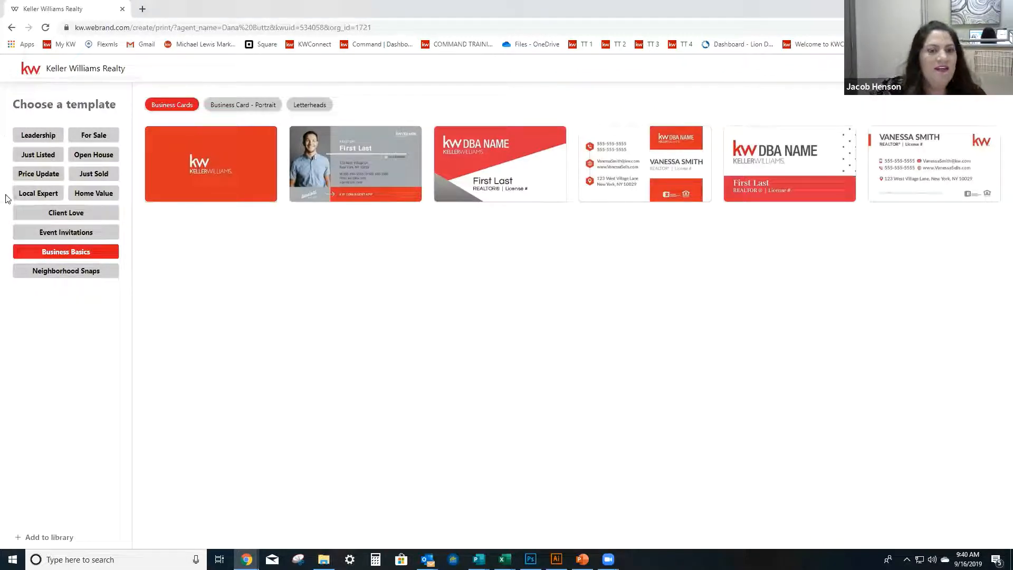
mouse_move(193, 165)
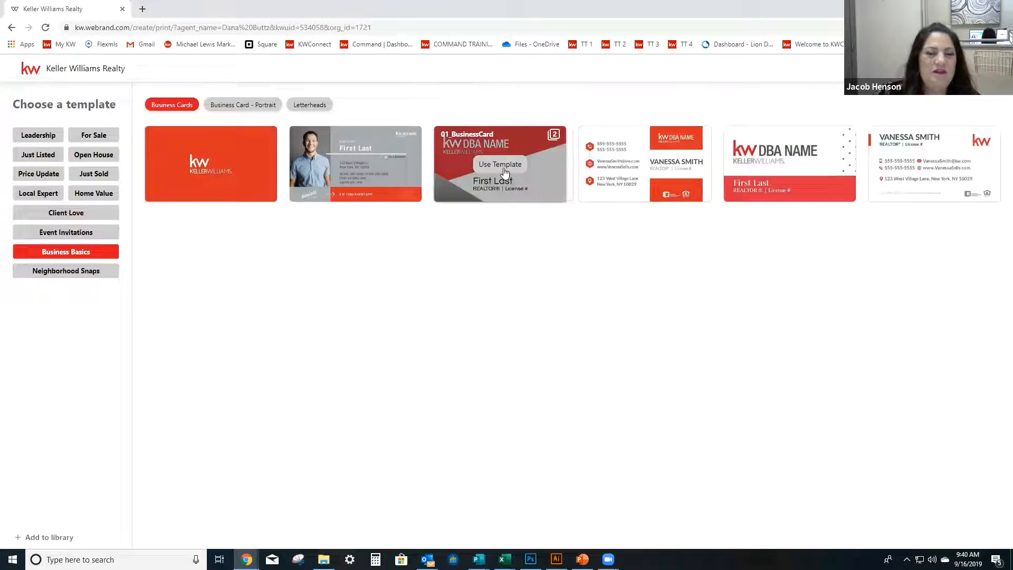
left_click(503, 169)
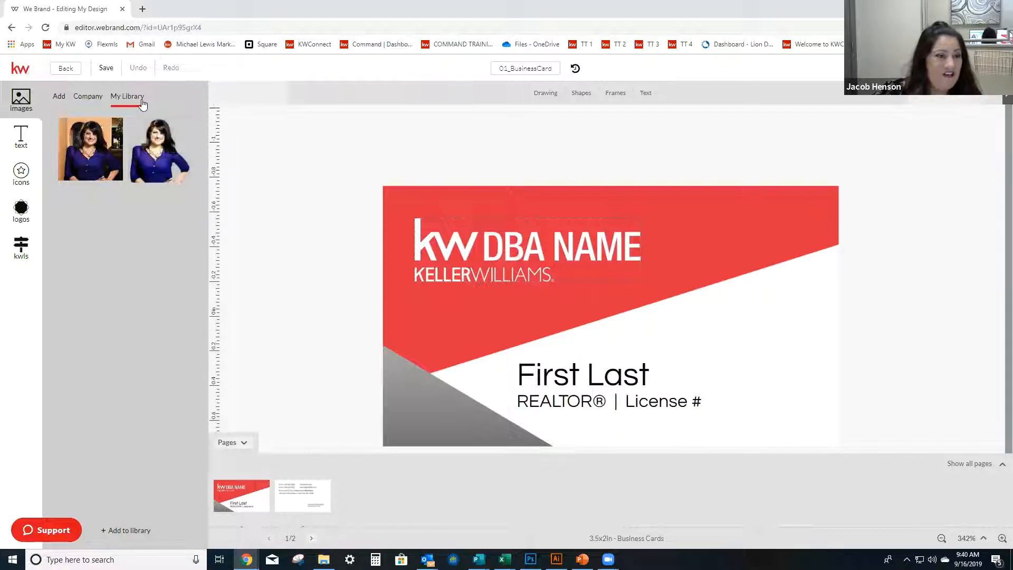
Look through the saved logos and images in the personal library, and check the options for the card's kw DBA NAME logo.
left_click(18, 215)
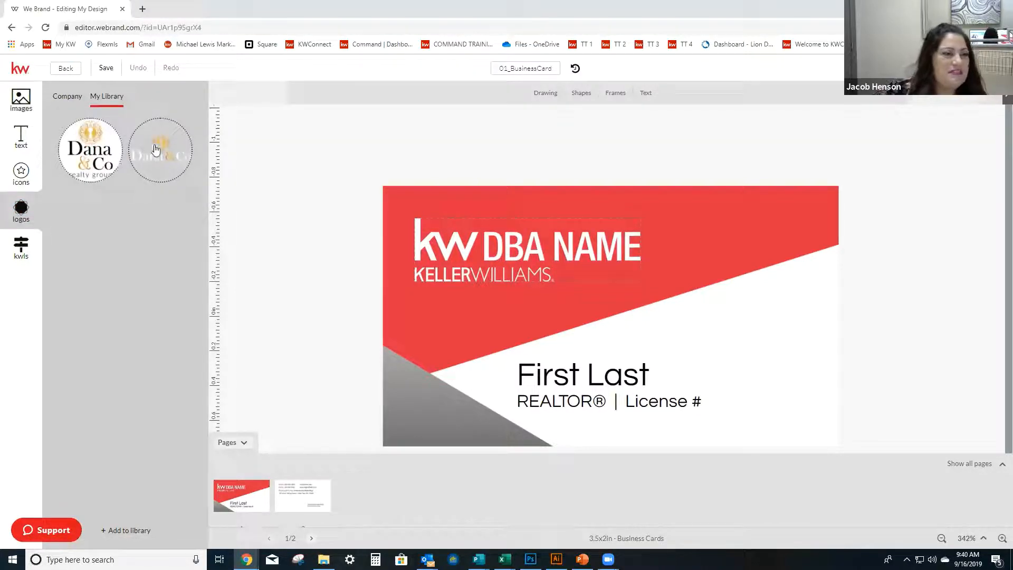
left_click(501, 257)
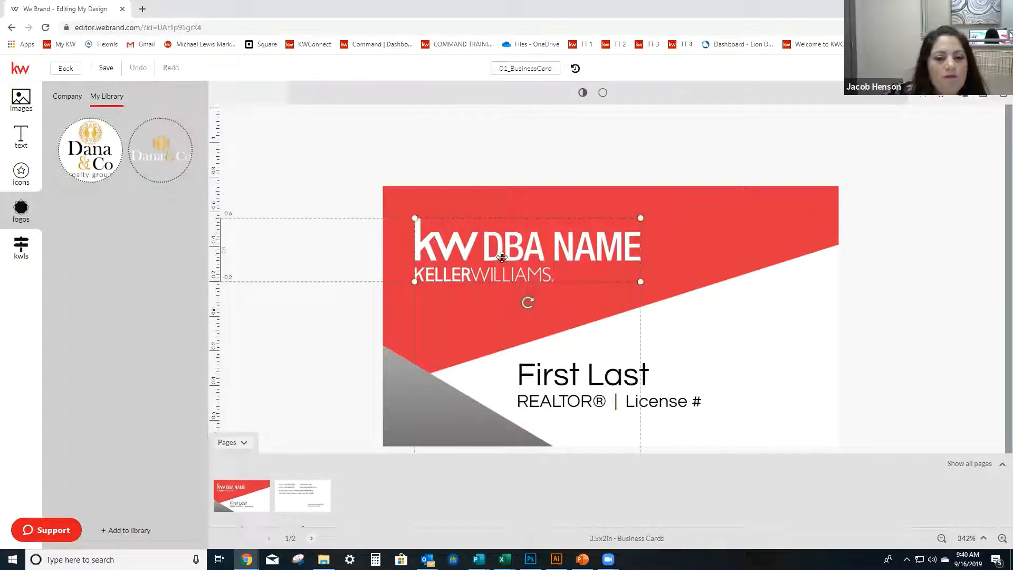
right_click(503, 260)
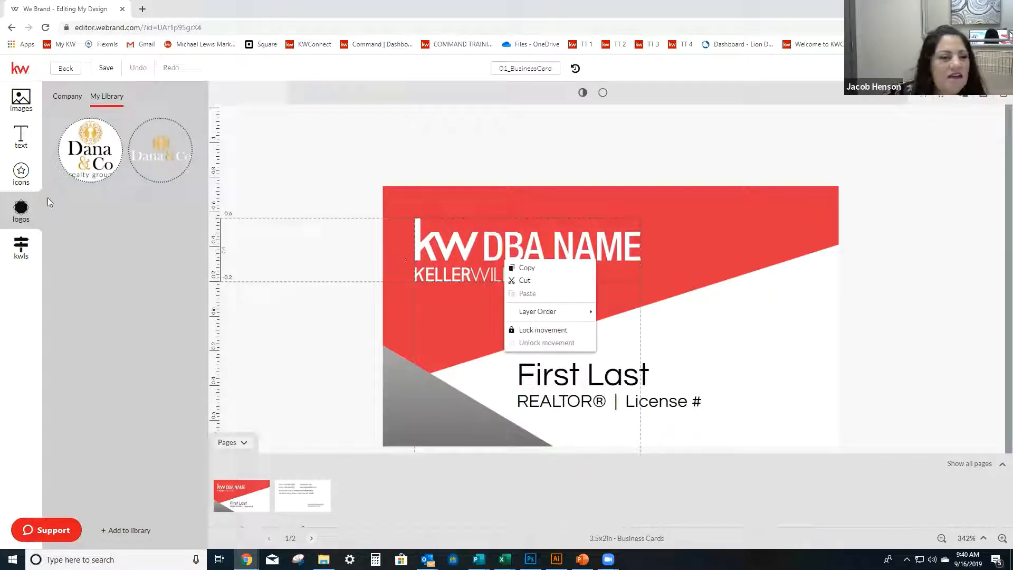
left_click(76, 220)
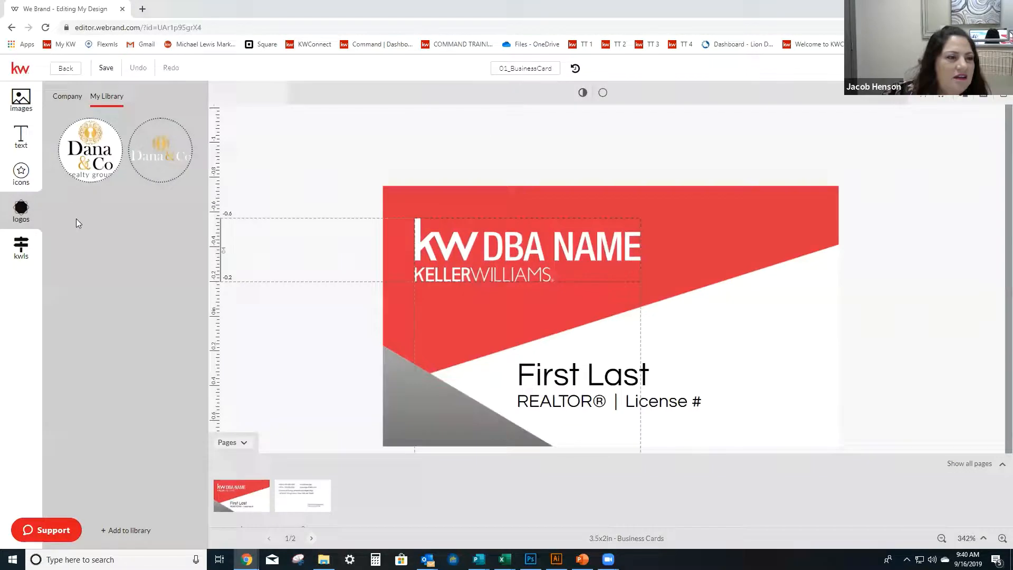
left_click(24, 95)
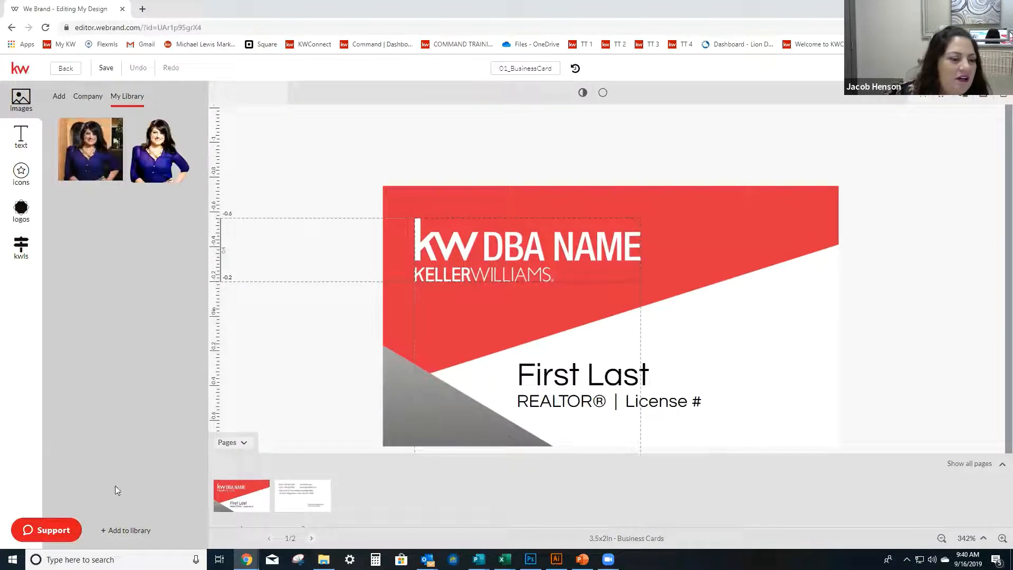
left_click(21, 211)
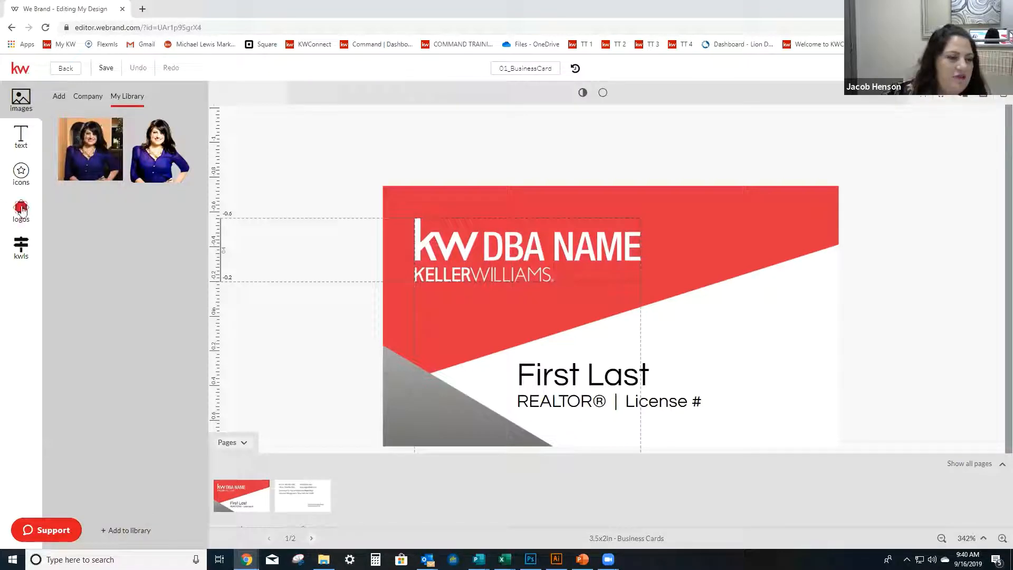
Start adding a logo to the library in the third logo slot and browse to OneDrive > My Computer > Branding > KW Logos.
left_click(126, 530)
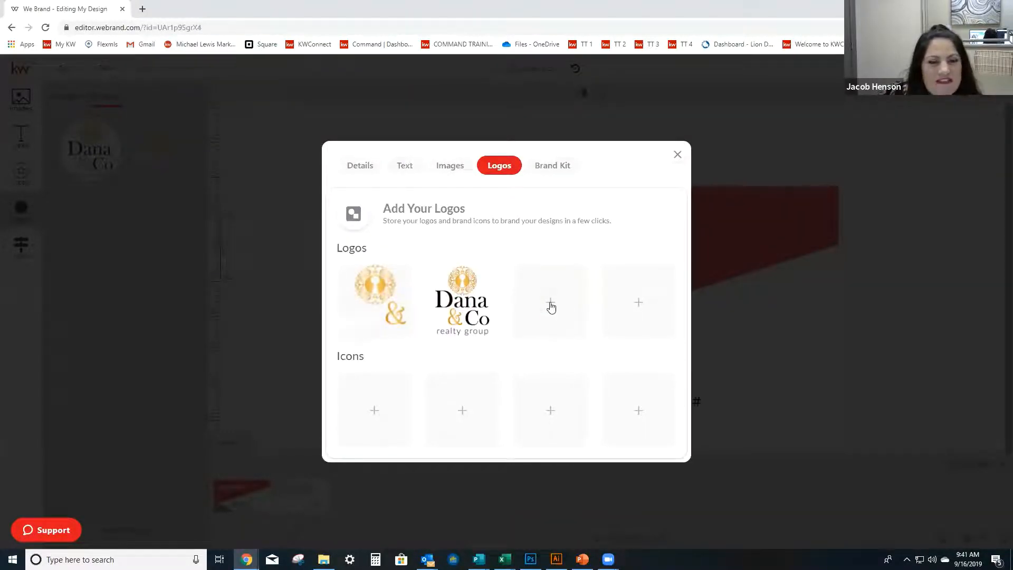
left_click(550, 305)
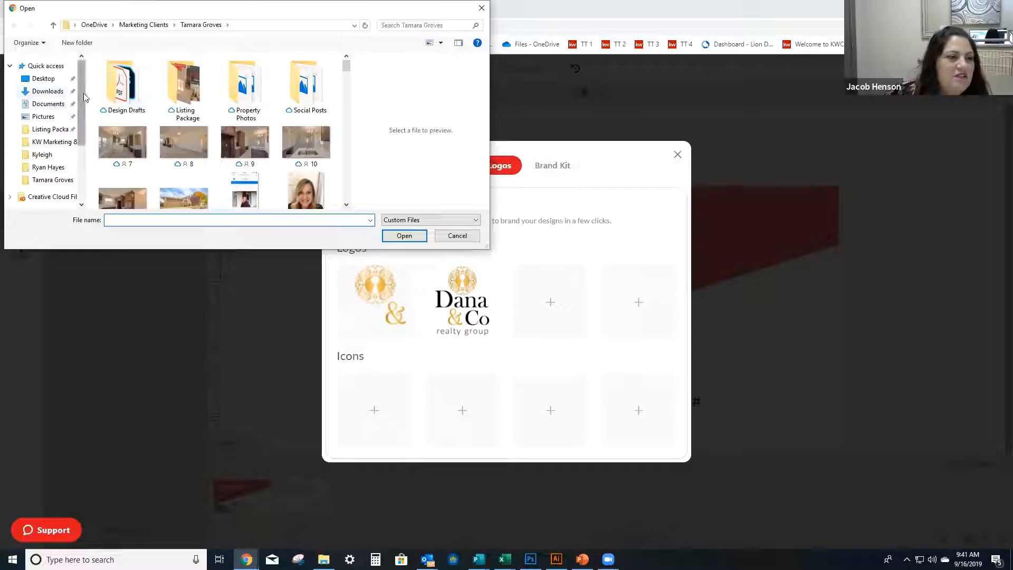
scroll(77, 105, "down", 1)
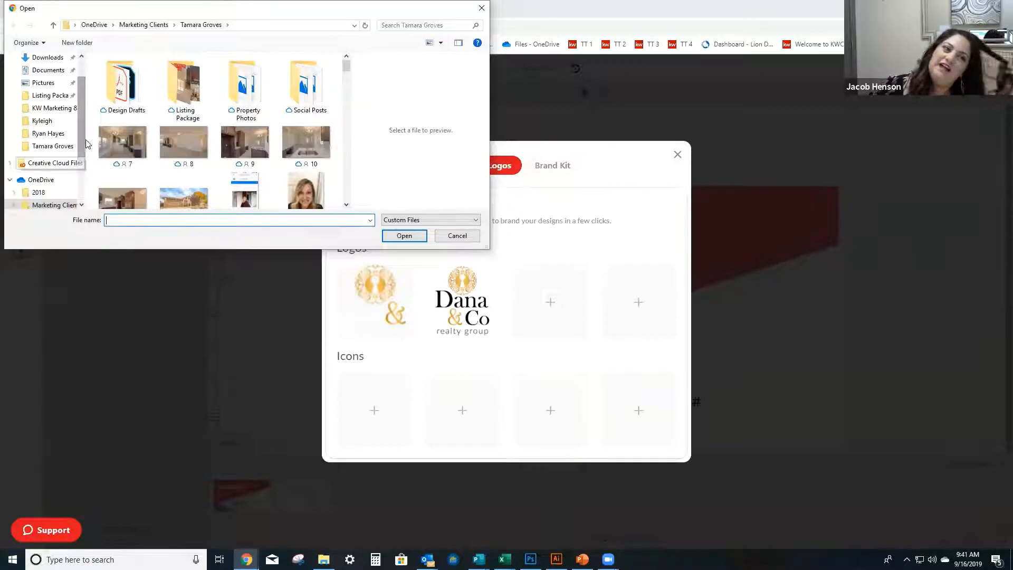
scroll(87, 142, "down", 1)
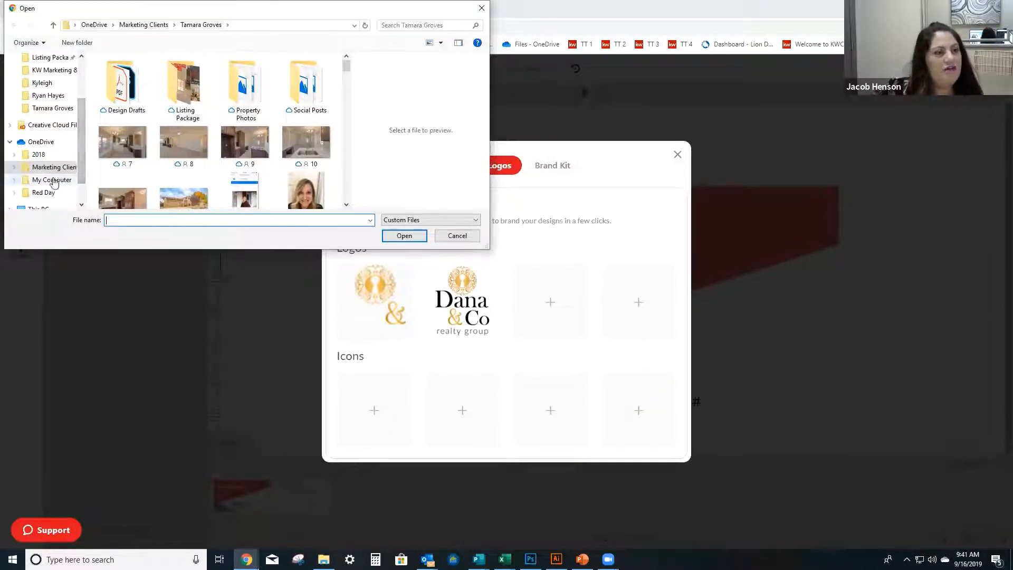
left_click(50, 179)
double_click(124, 74)
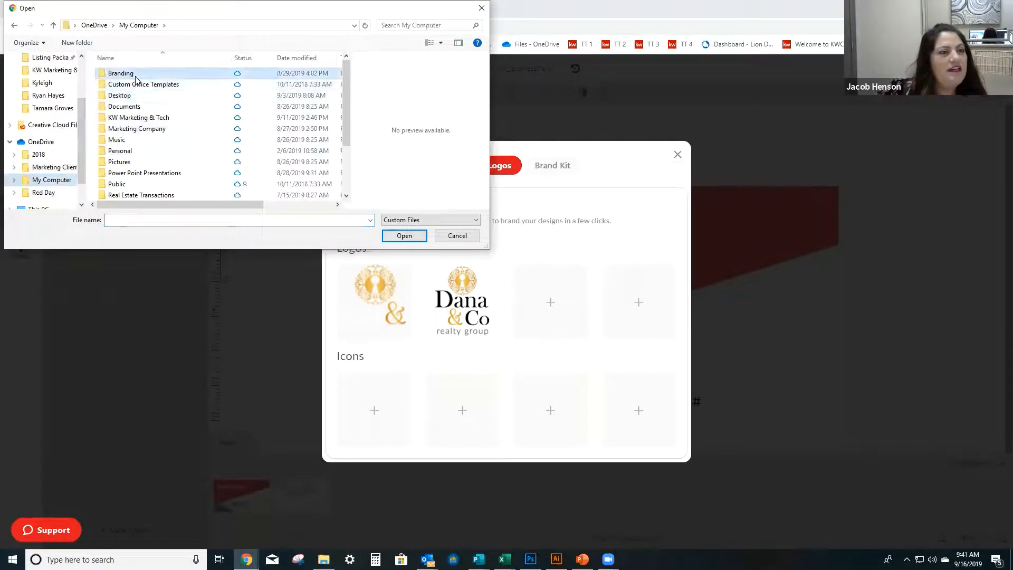
double_click(180, 83)
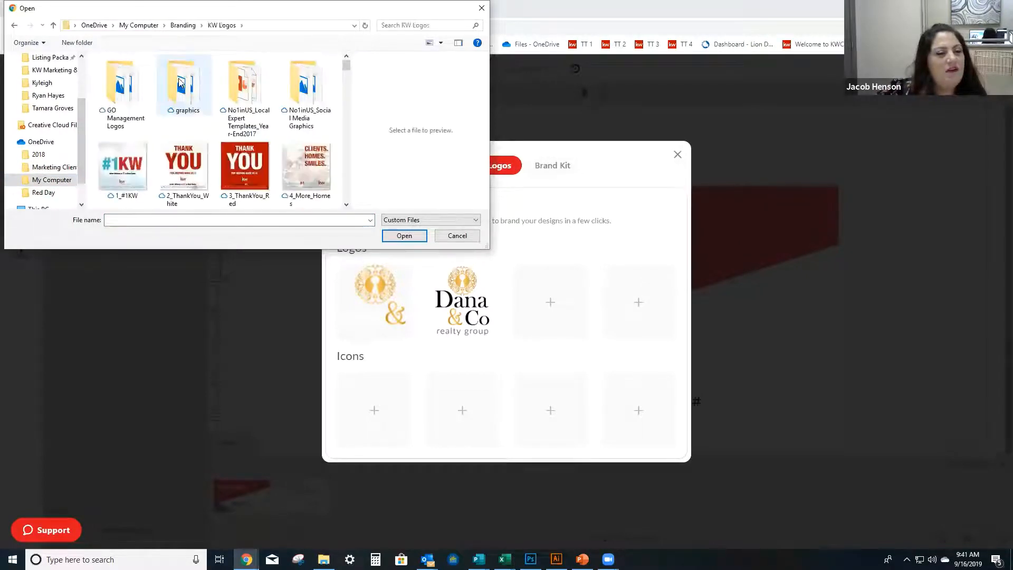
Upload KellerWilliams_Realty_Albuquerque_Logo_RGB from the KW Logos folder as the third library logo.
scroll(184, 100, "down", 5)
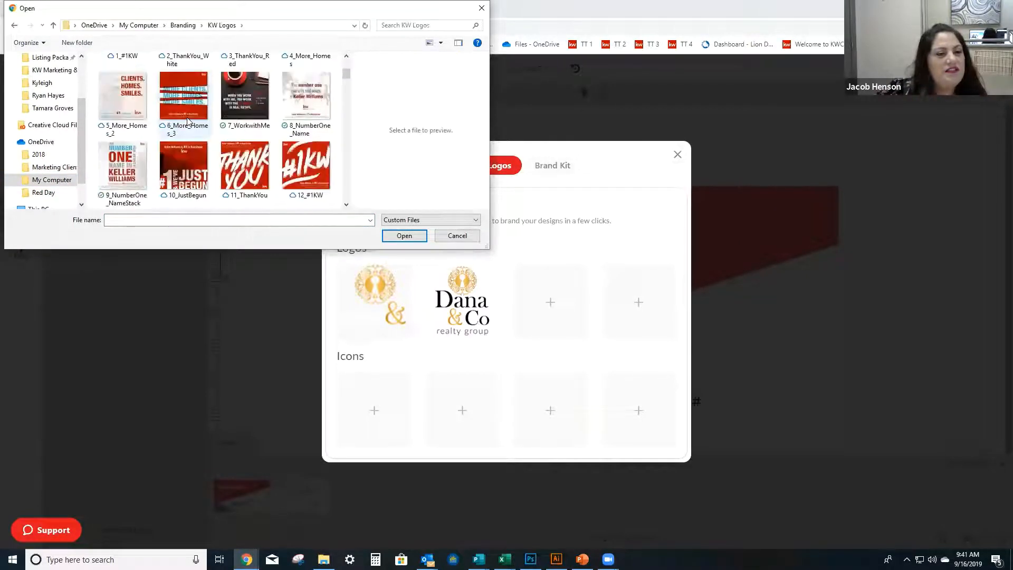
scroll(188, 121, "down", 6)
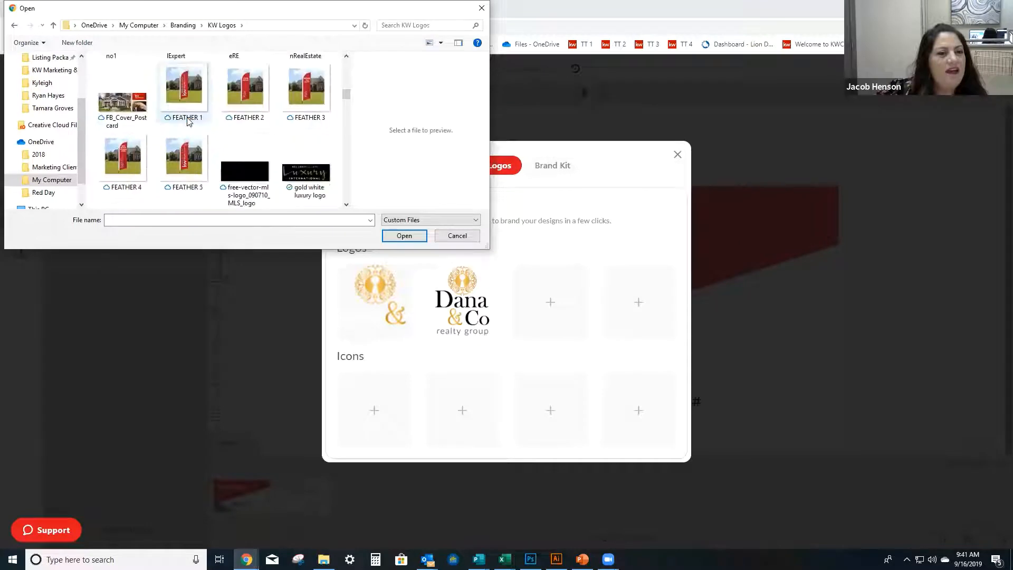
scroll(189, 122, "down", 1)
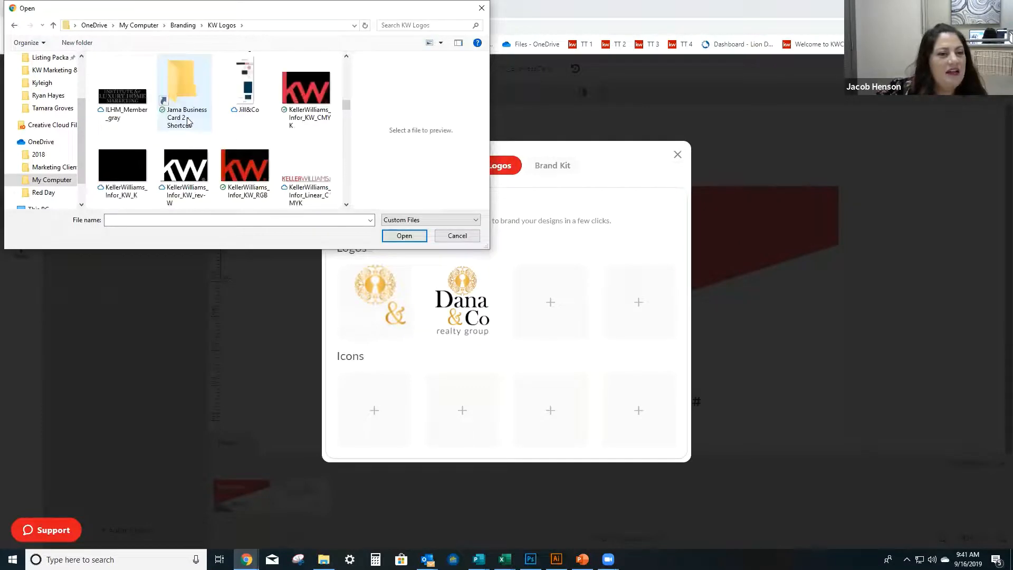
scroll(189, 122, "down", 3)
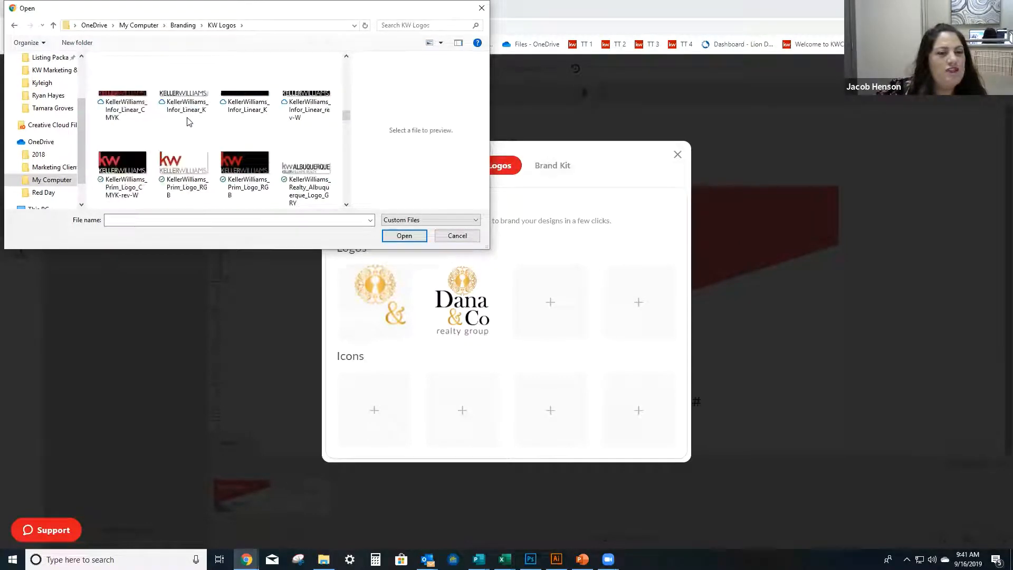
scroll(188, 121, "down", 2)
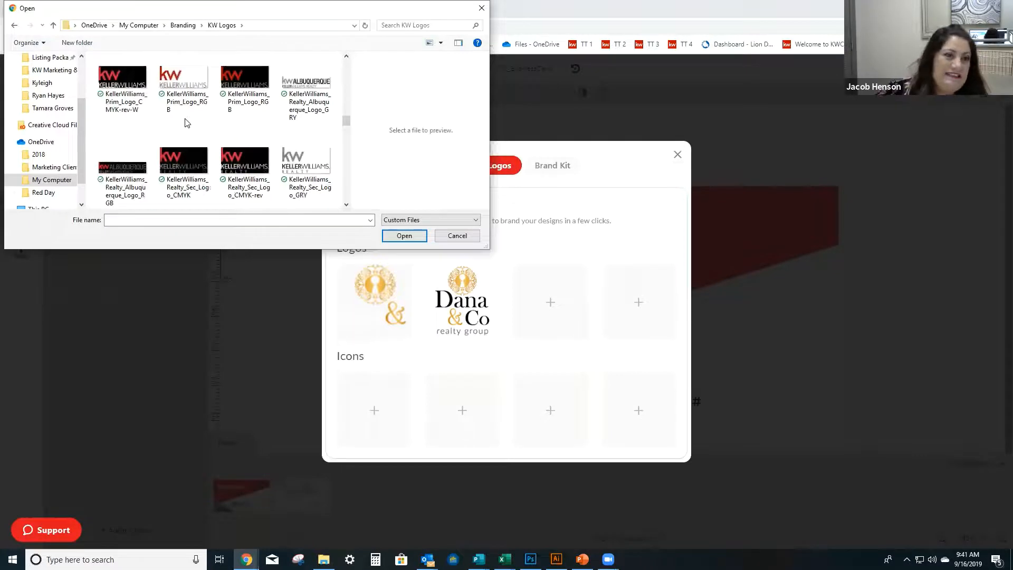
left_click(138, 167)
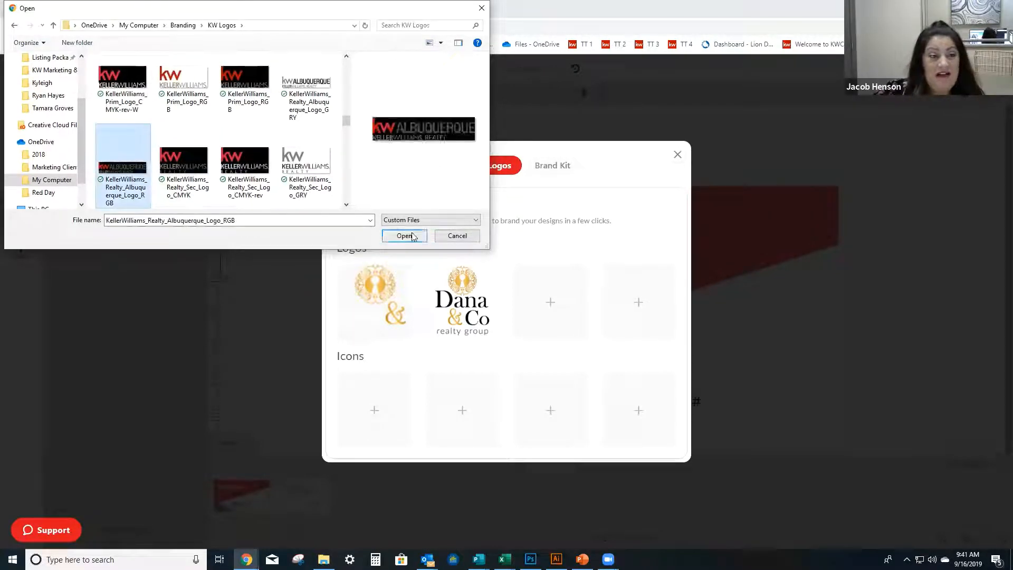
left_click(412, 236)
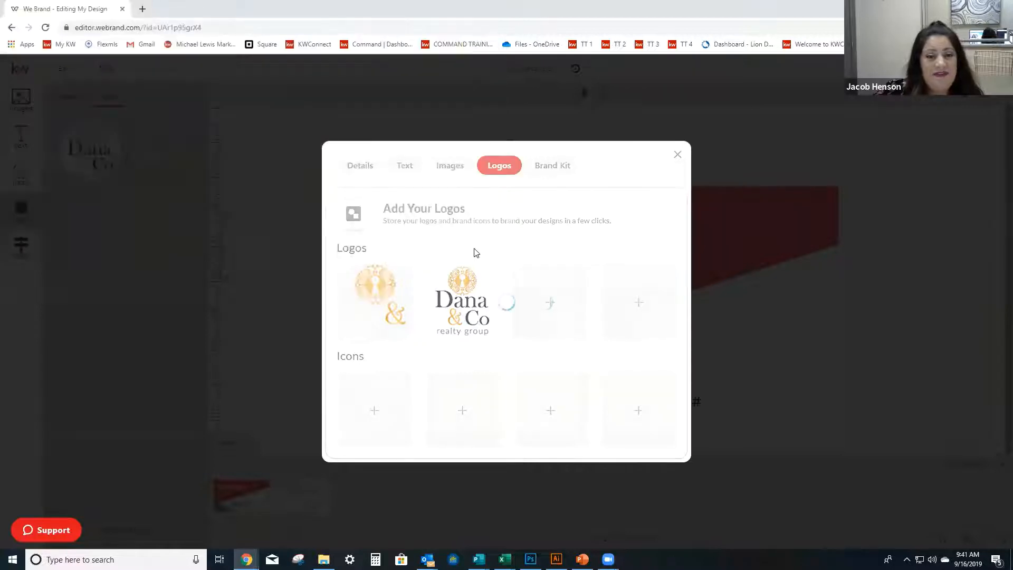
Upload the red "kw albuquerque 1" PNG from the KW Logos folder as the fourth library logo and return to the card.
left_click(636, 301)
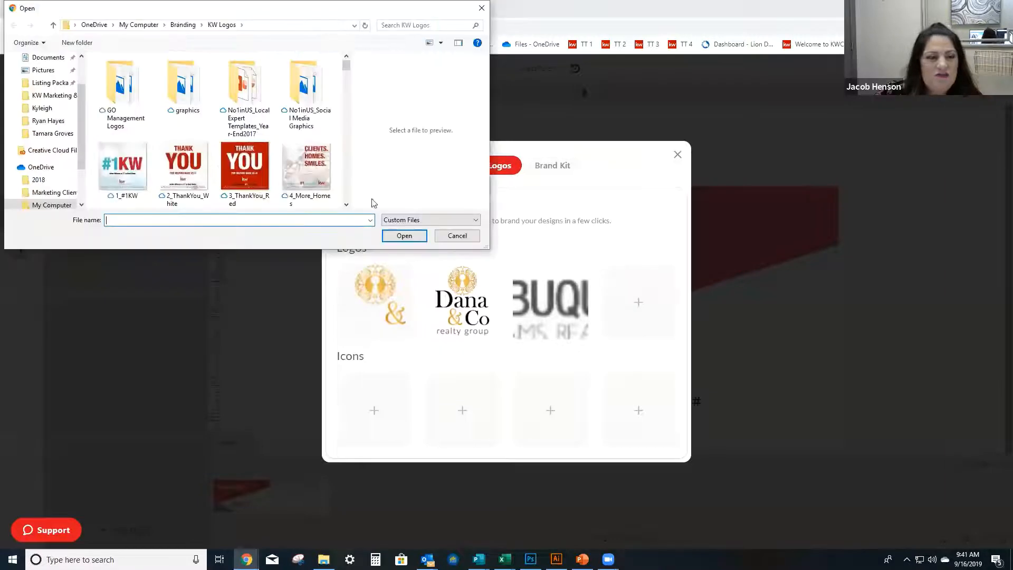
scroll(266, 154, "down", 10)
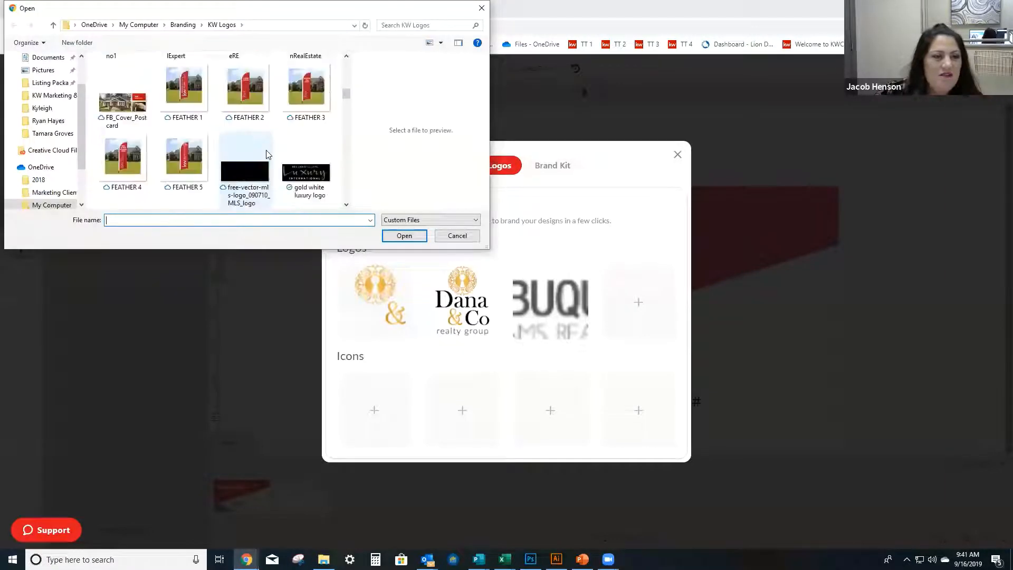
scroll(266, 154, "down", 6)
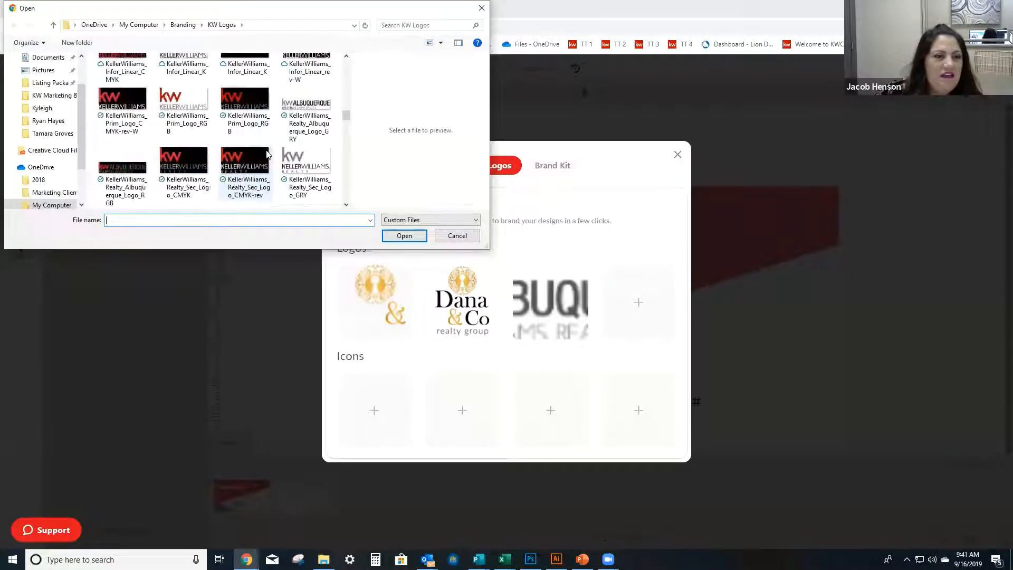
scroll(266, 154, "down", 3)
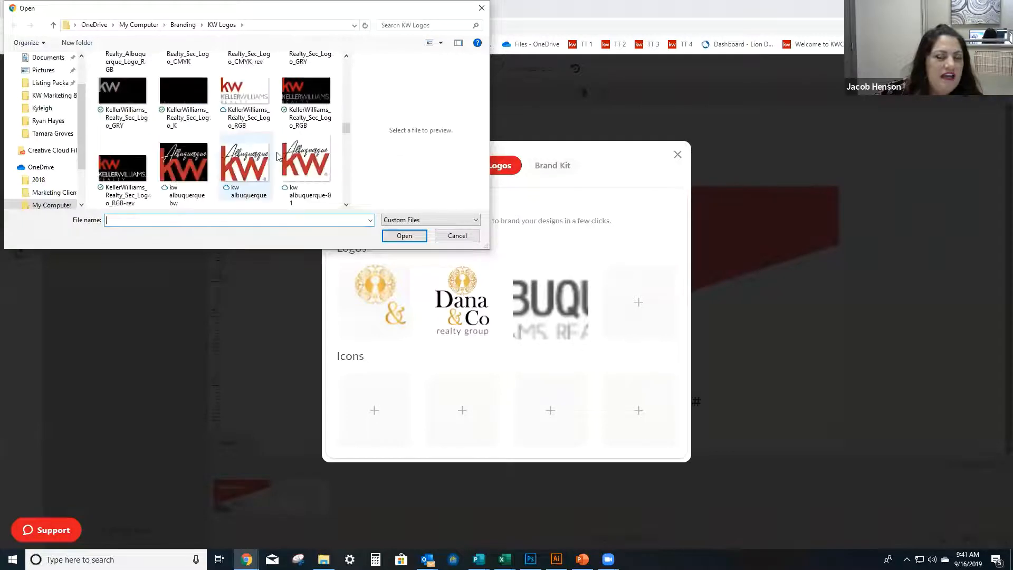
left_click(305, 169)
left_click(403, 236)
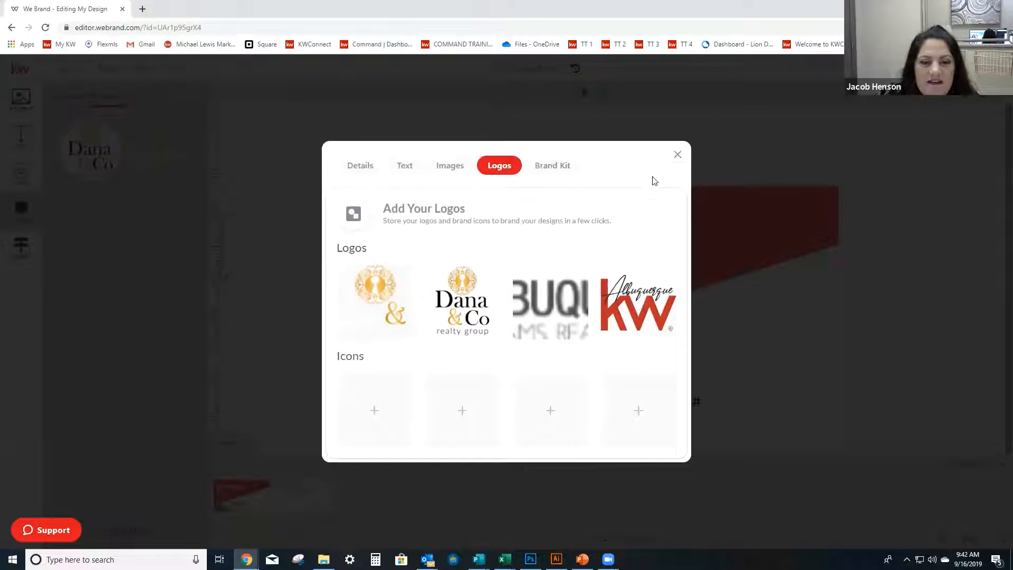
left_click(678, 156)
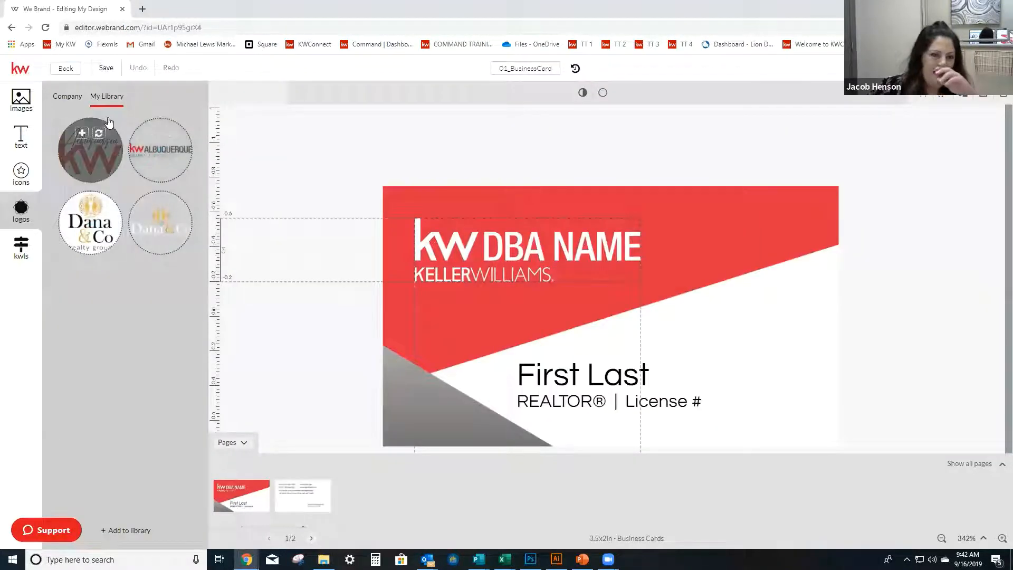
Try the kw Albuquerque RGB logo in the upper-right part of the card's red area, and delete it from the card.
mouse_move(159, 156)
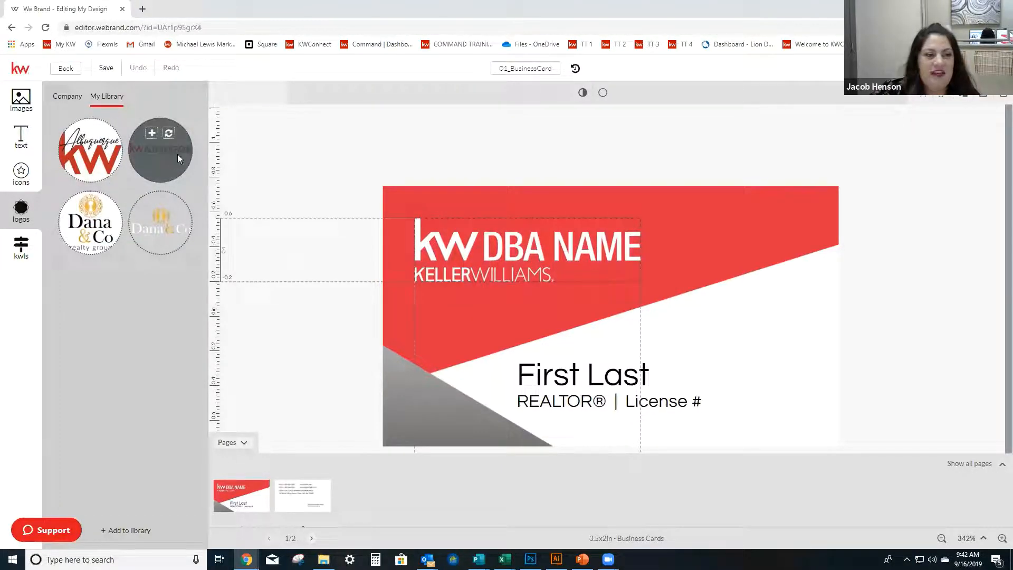
left_click_drag(177, 154, 176, 179)
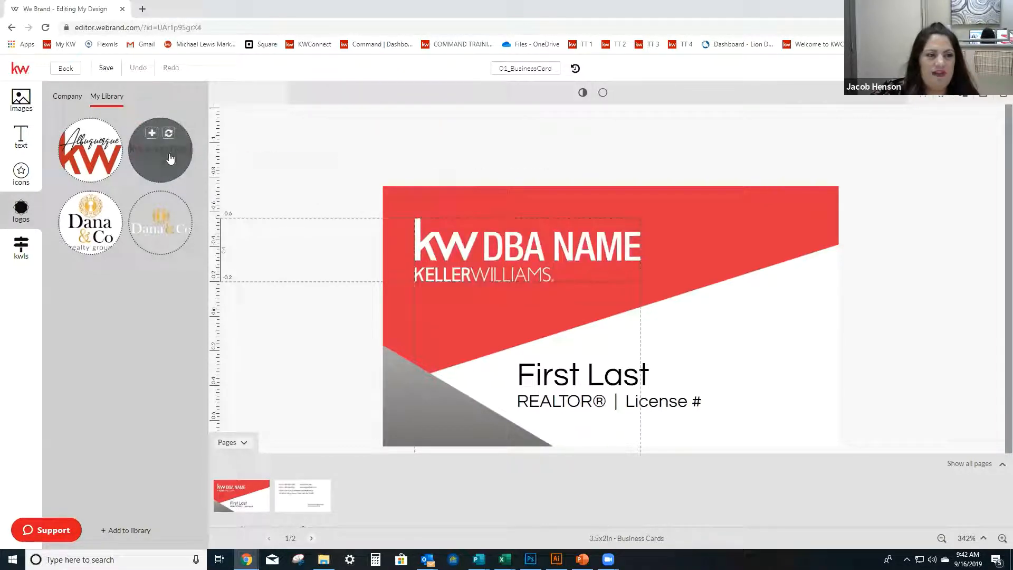
left_click_drag(185, 161, 747, 236)
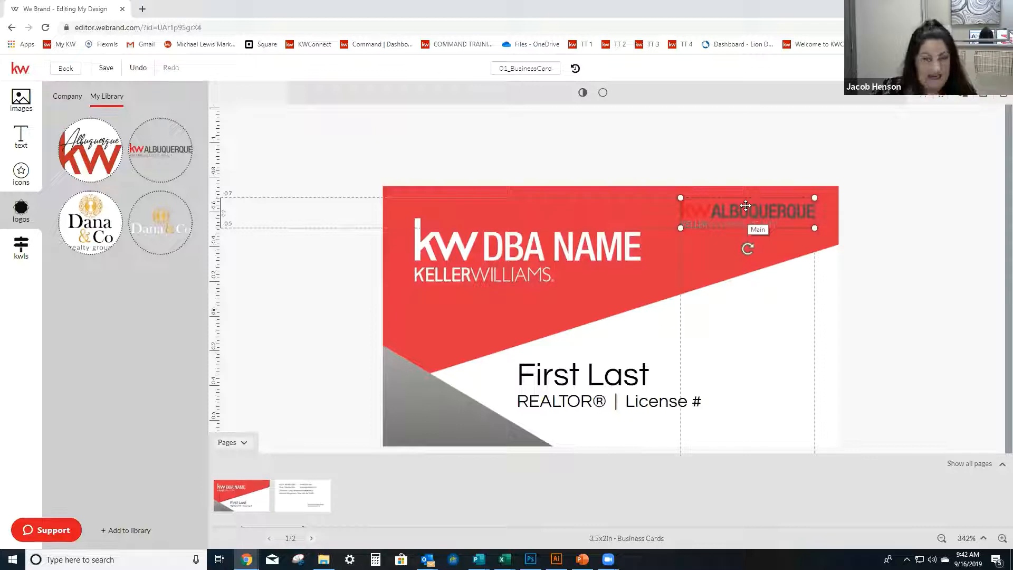
key("Delete")
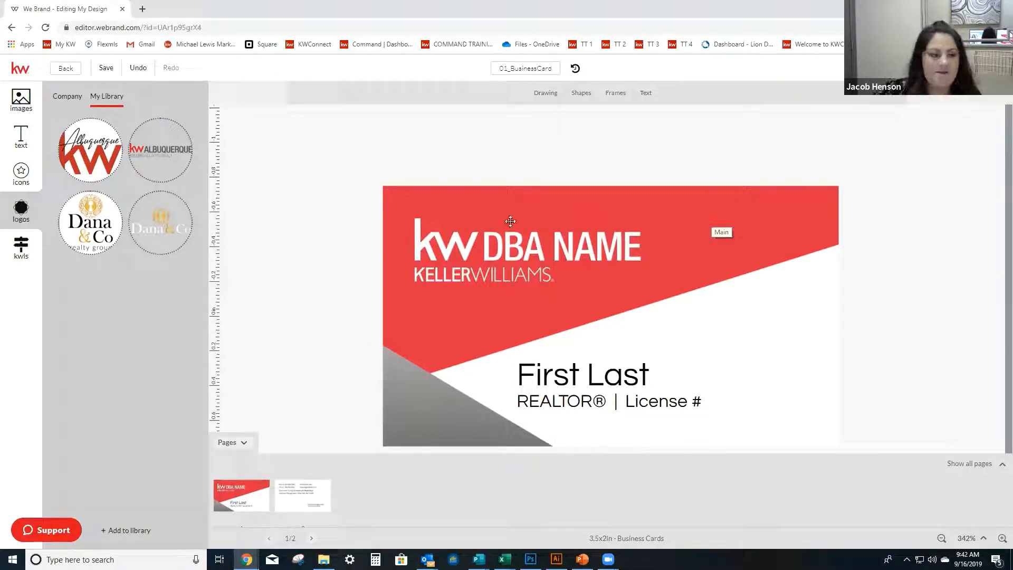
Replace the card's kw DBA NAME logo with the kw Albuquerque RGB logo and shift it slightly down.
left_click_drag(262, 192, 477, 238)
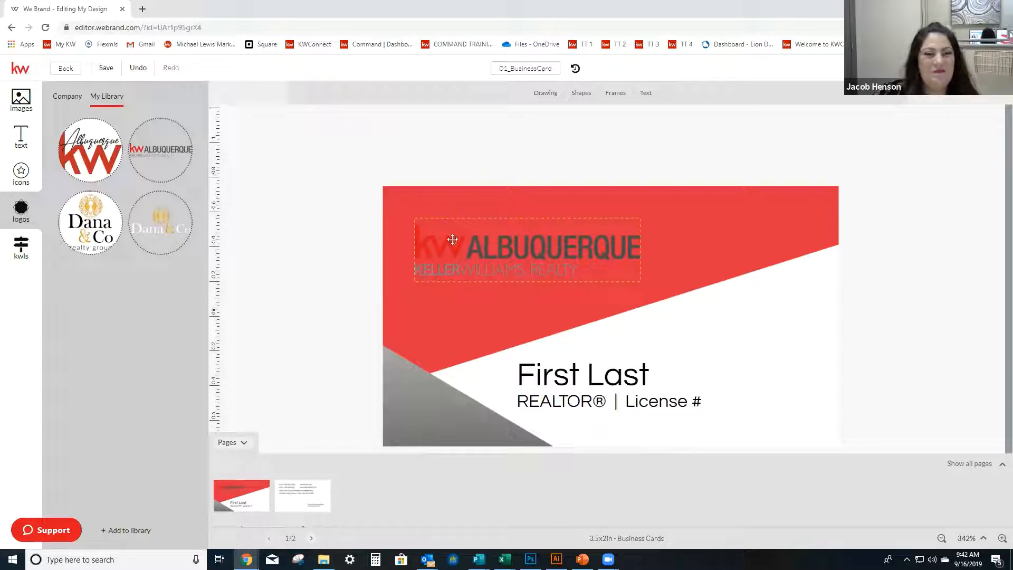
left_click_drag(452, 240, 484, 252)
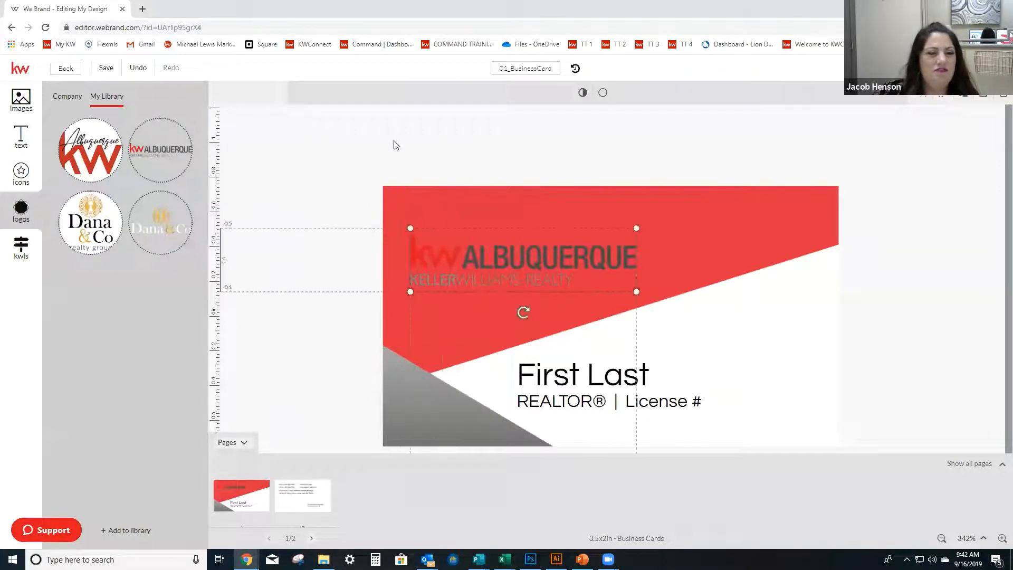
Check the design's previous versions and undo the kw Albuquerque logo placement, leaving the logo placeholder empty.
left_click(574, 73)
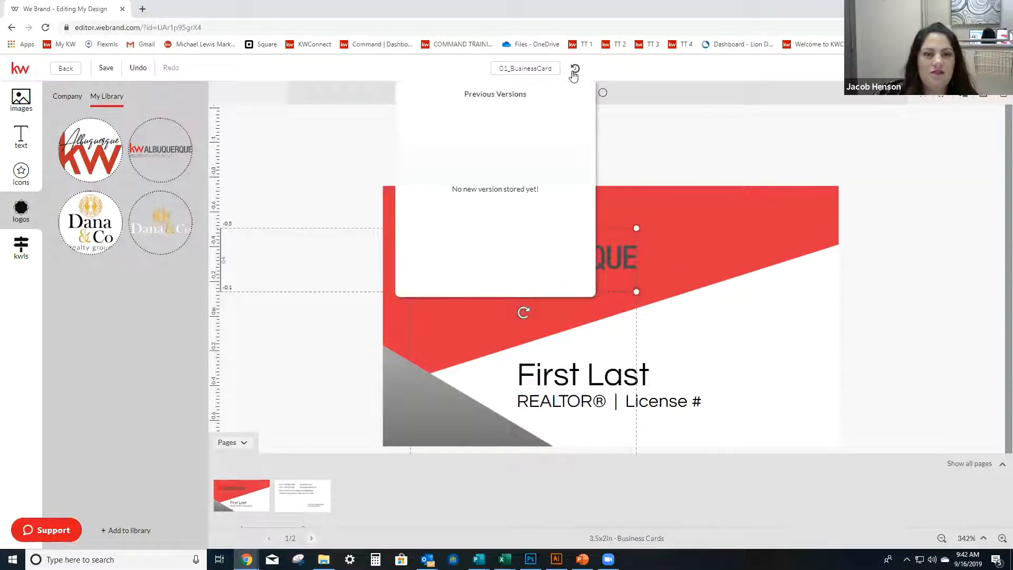
left_click(750, 121)
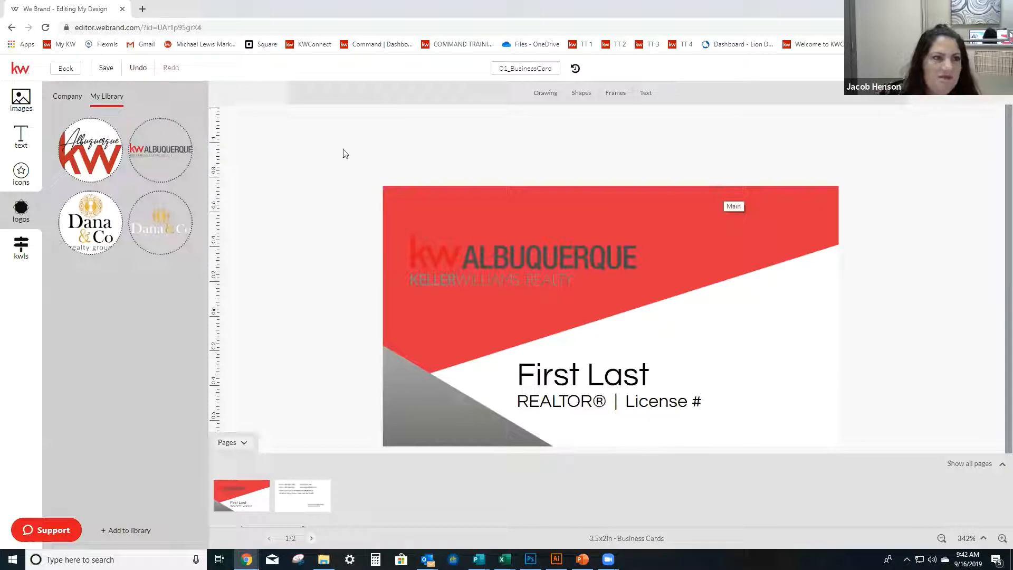
left_click(139, 68)
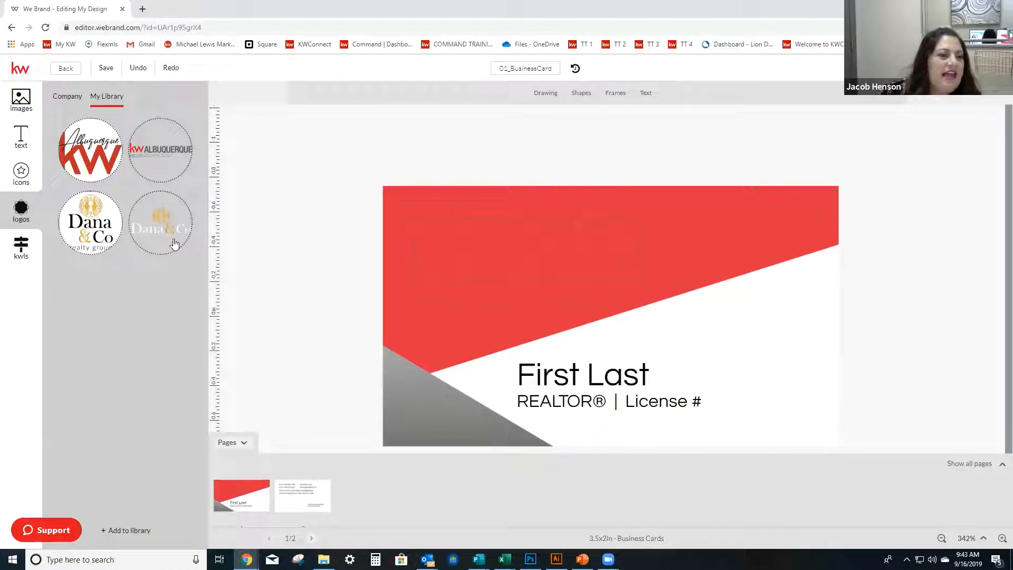
Remove the kw Albuquerque RGB logo from the third library logo slot and start adding a replacement file.
left_click(126, 530)
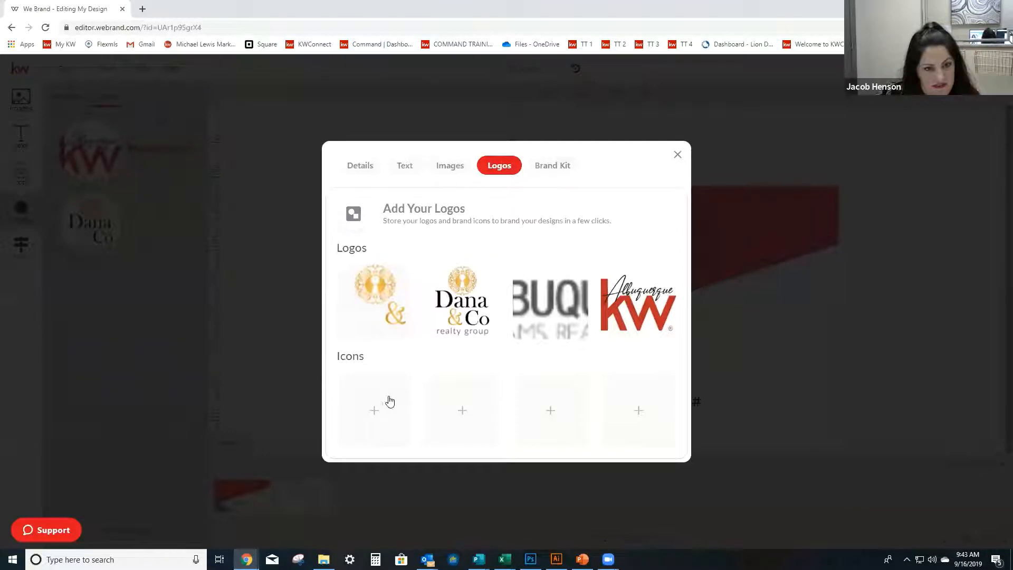
left_click(550, 308)
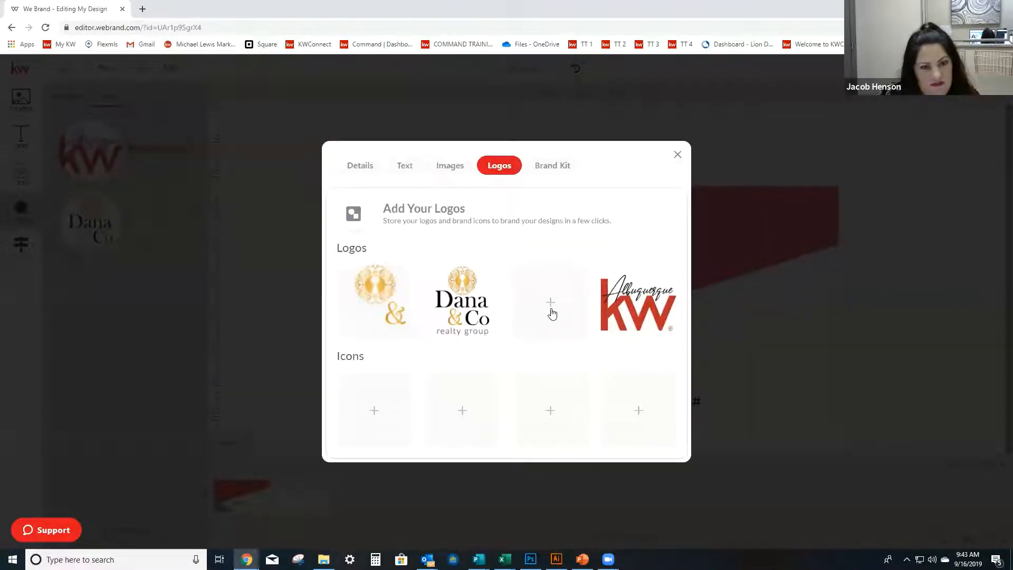
left_click(550, 298)
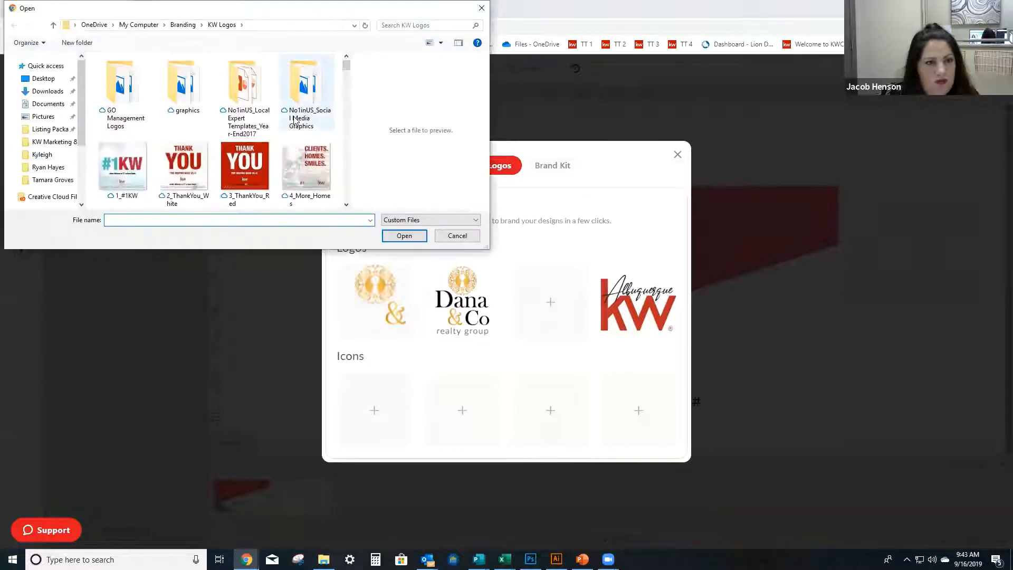
Look through the KW Logos folder for a logo suited to the red background and preview KW-Logo-White.
scroll(294, 121, "down", 5)
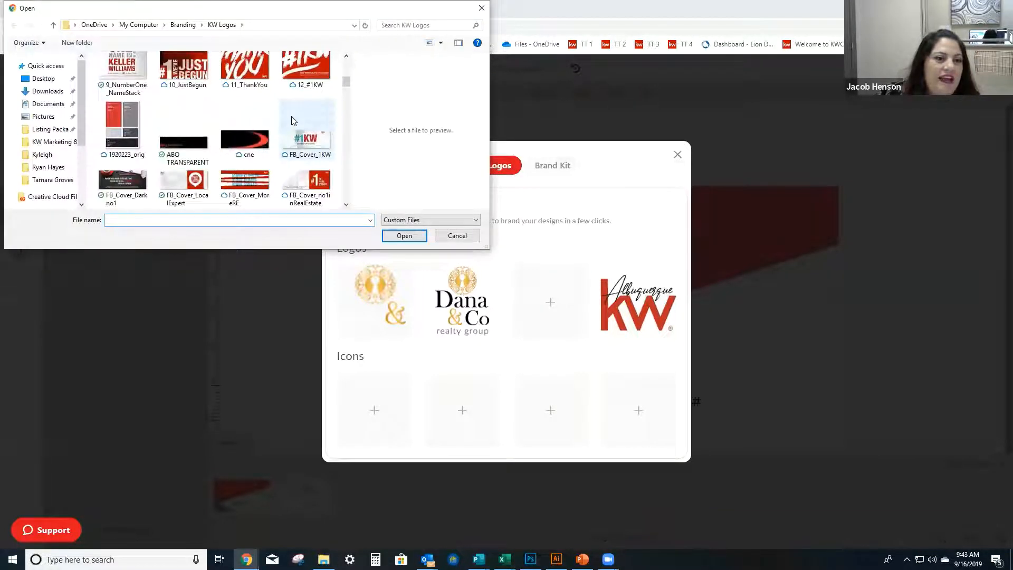
scroll(293, 121, "down", 3)
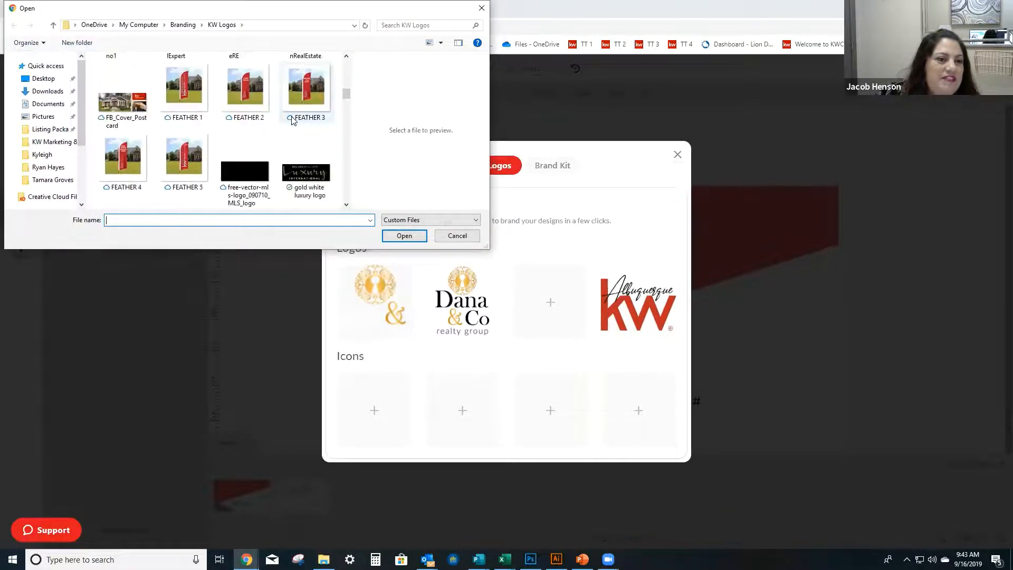
scroll(294, 121, "down", 2)
scroll(293, 121, "down", 2)
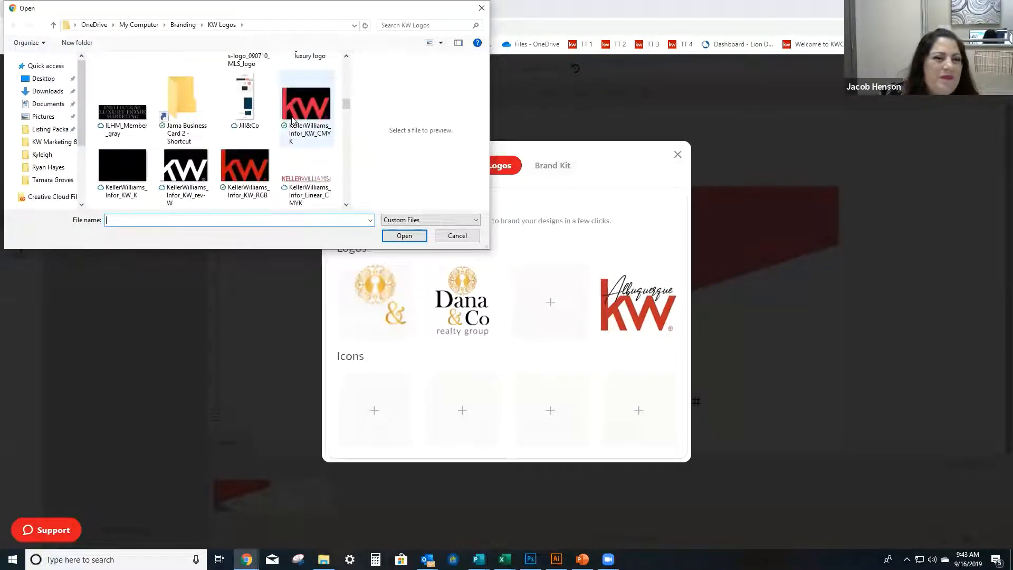
scroll(293, 121, "down", 2)
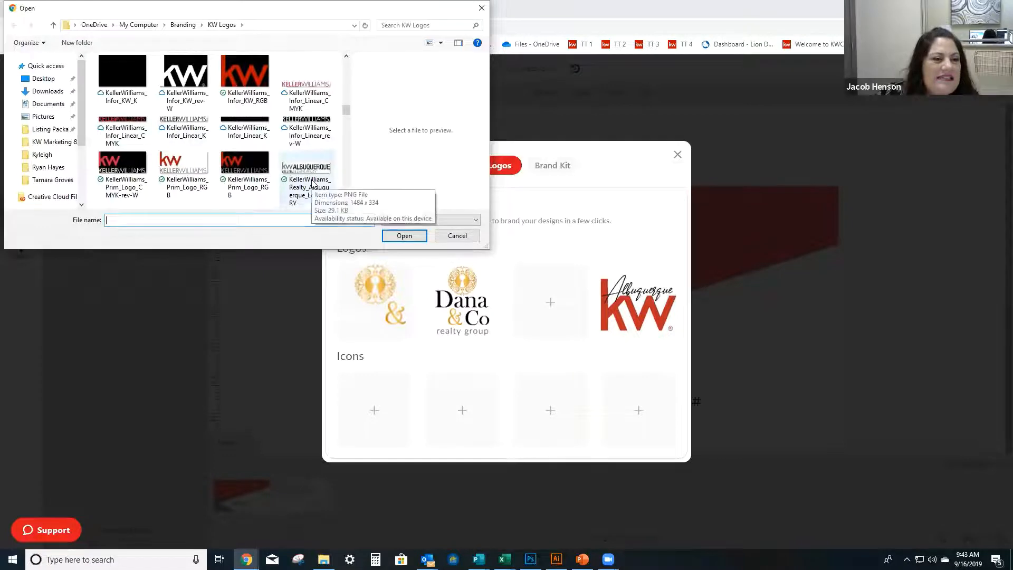
scroll(313, 183, "down", 2)
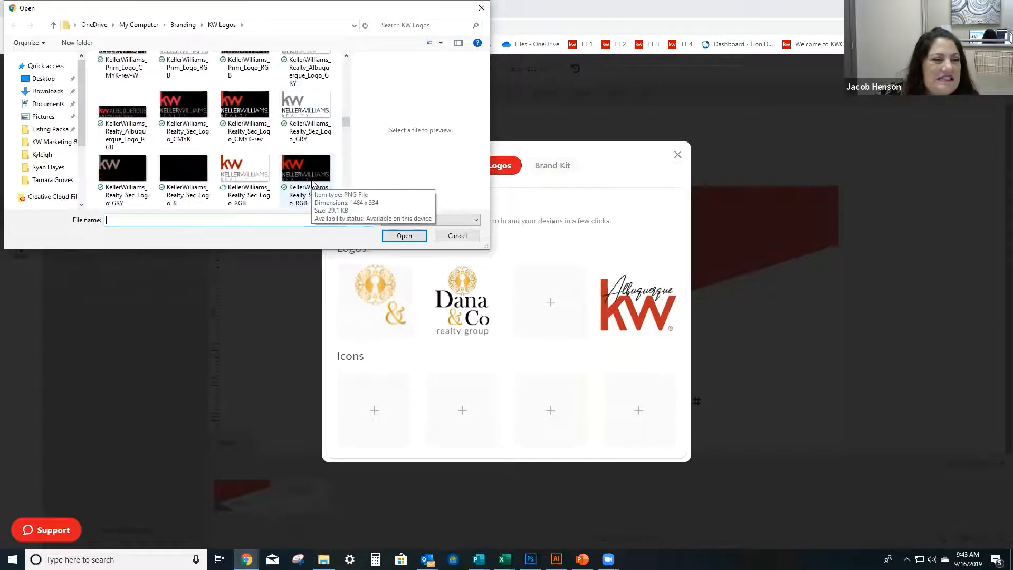
scroll(312, 183, "down", 5)
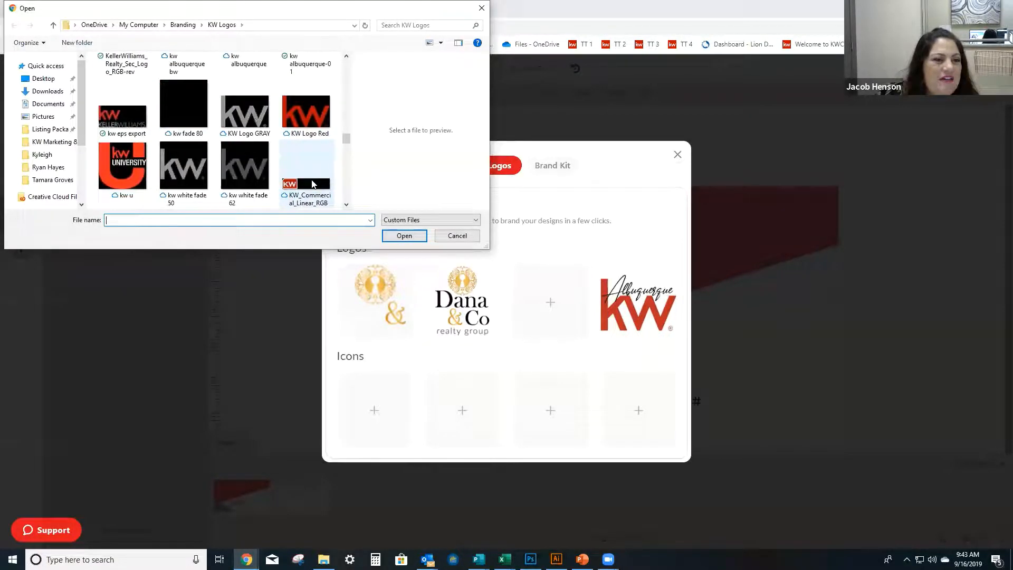
scroll(313, 183, "down", 5)
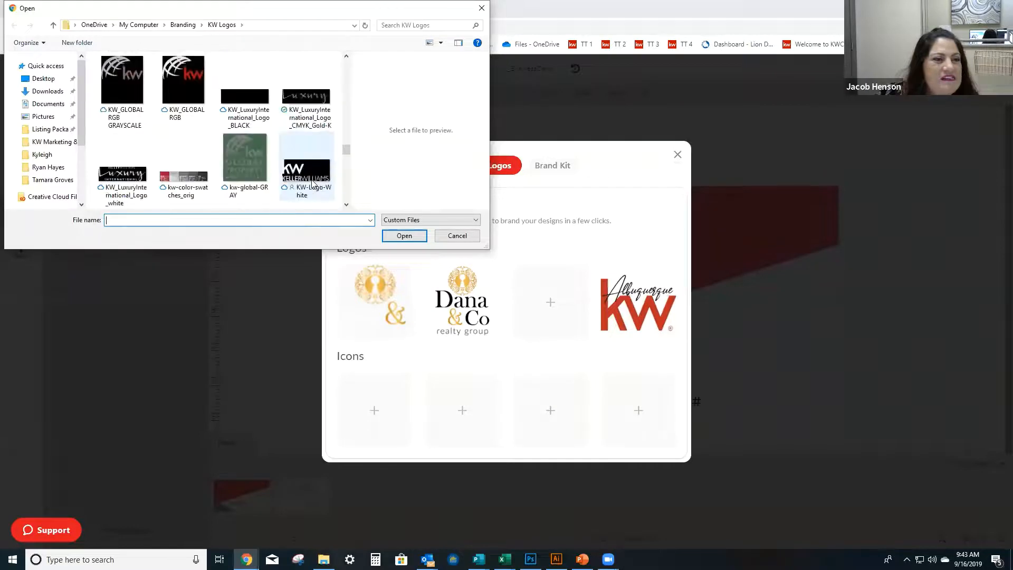
scroll(312, 183, "down", 2)
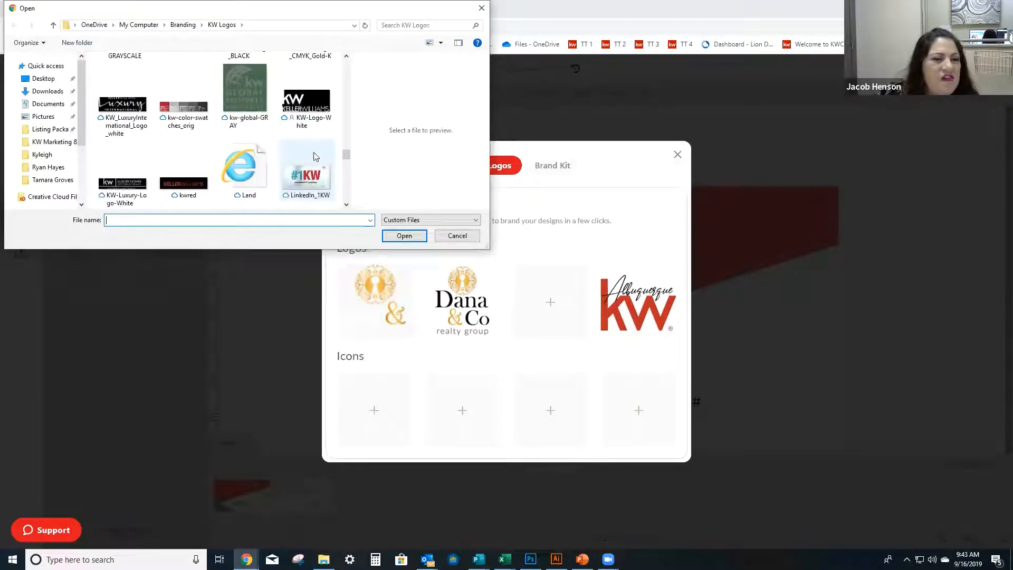
left_click(306, 99)
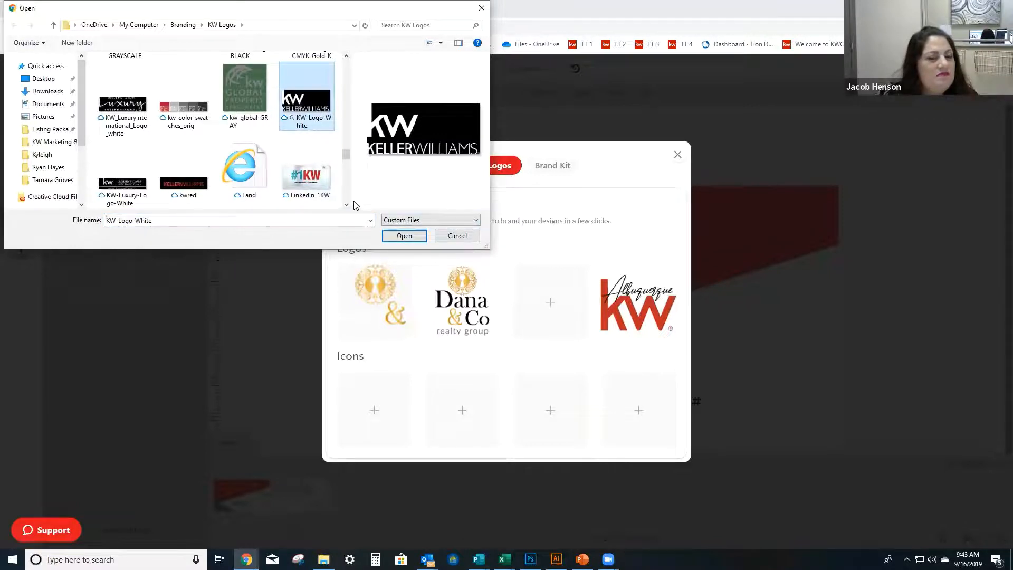
Upload KellerWilliams_Realty_Albuquerque_Logo_GRY from the KW Logos folder as the third library logo and return to the card.
scroll(304, 145, "up", 3)
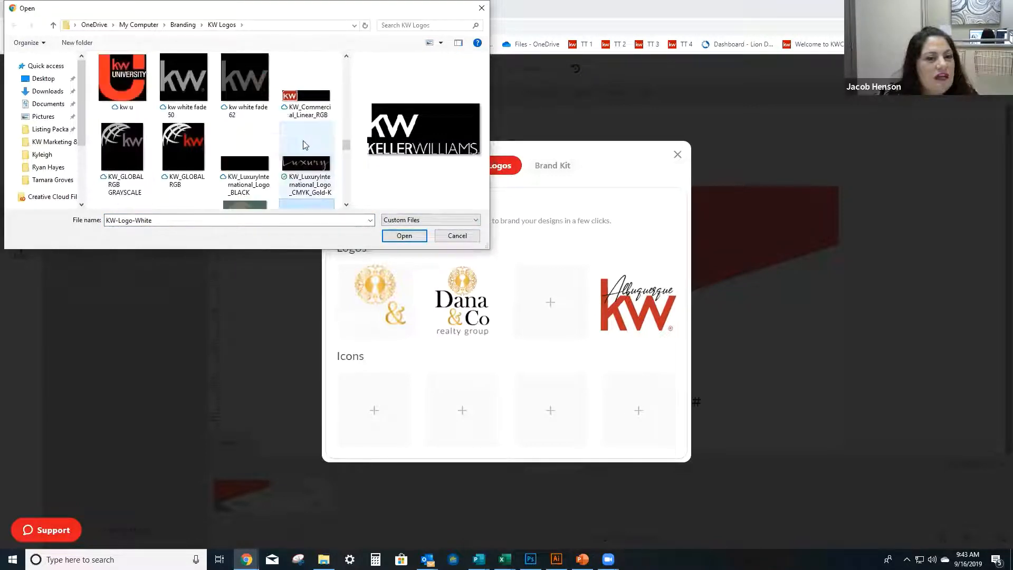
scroll(304, 145, "up", 1)
scroll(304, 145, "up", 3)
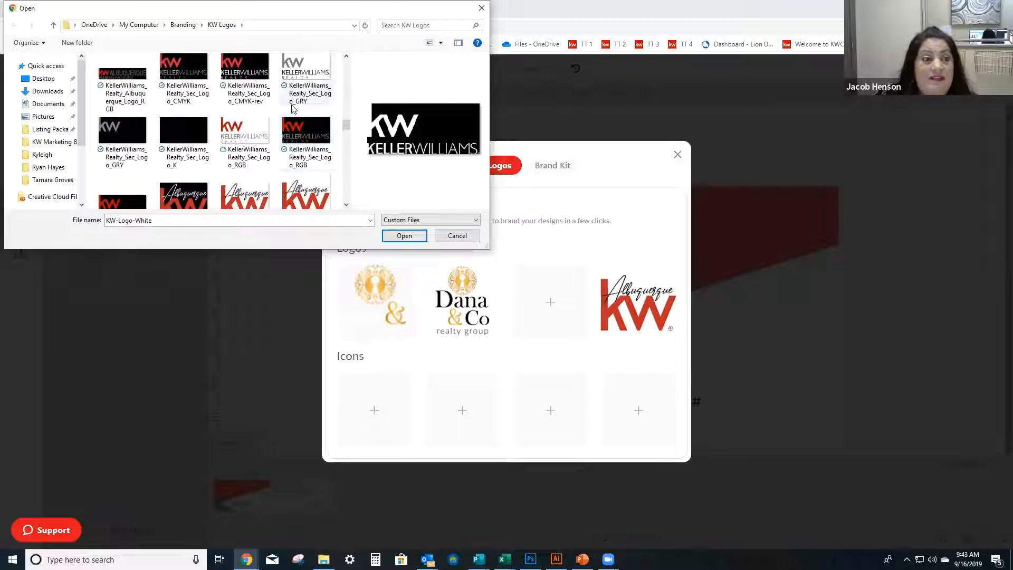
scroll(213, 131, "up", 1)
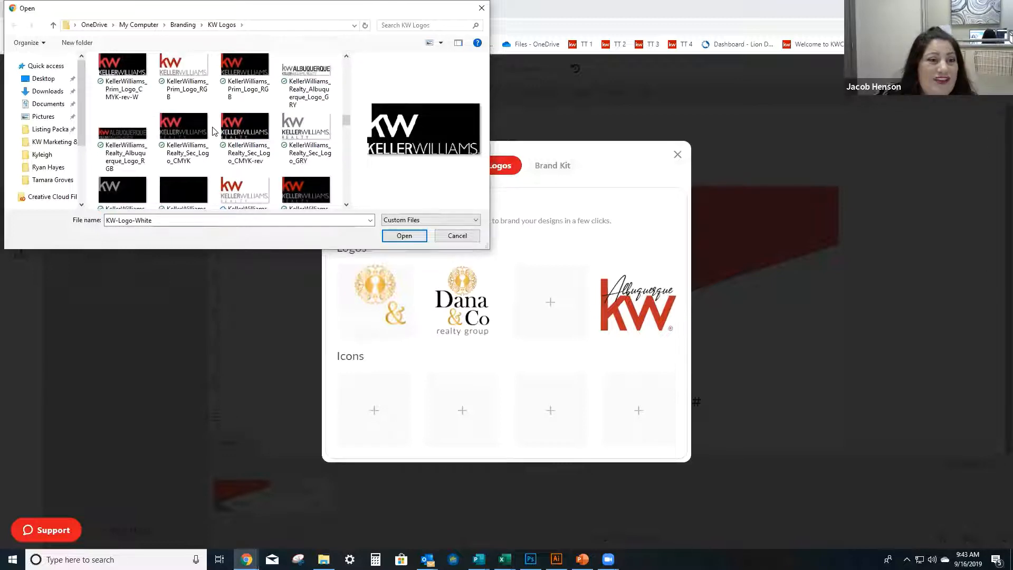
scroll(214, 131, "up", 2)
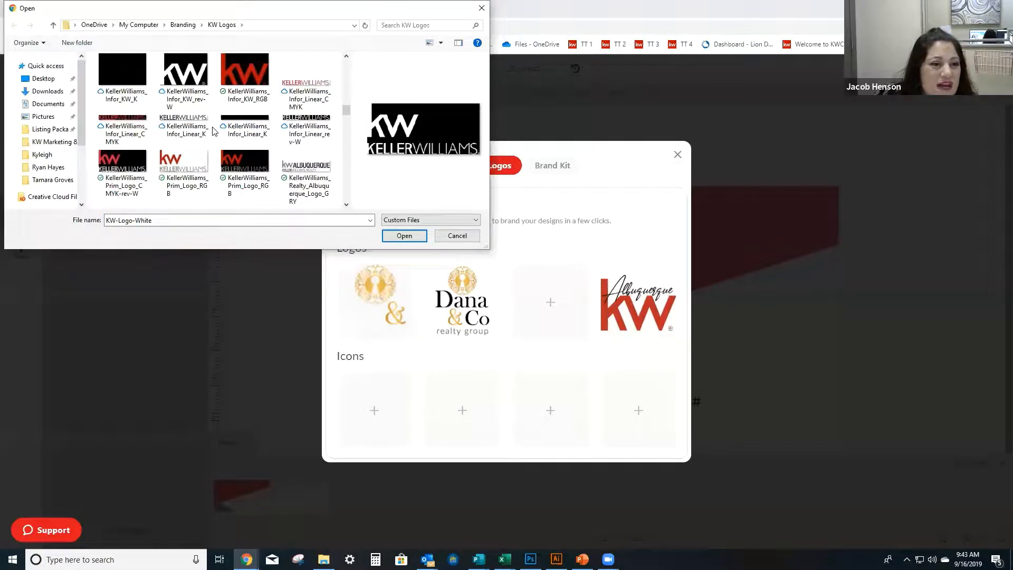
scroll(213, 131, "up", 1)
scroll(213, 131, "down", 3)
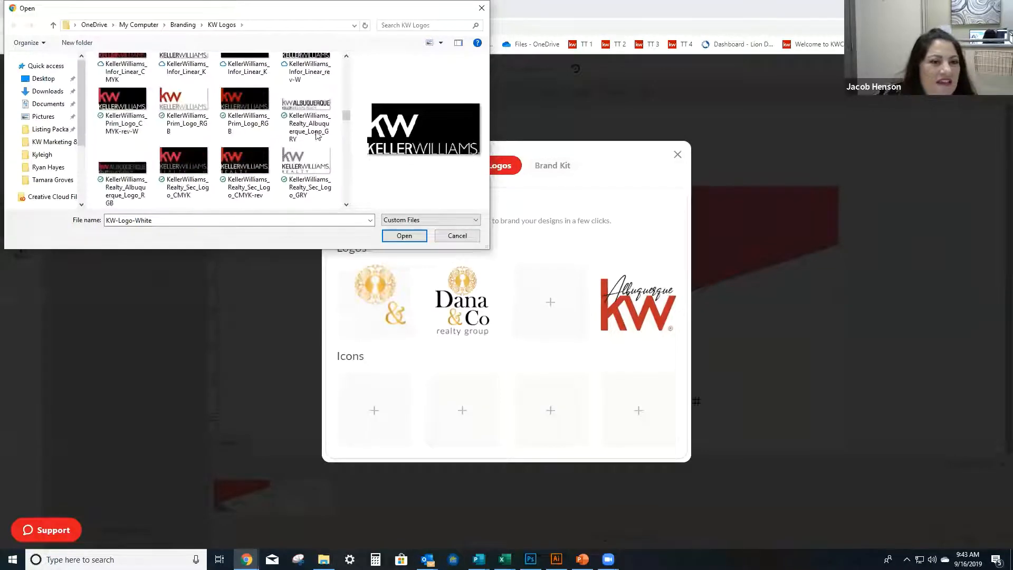
left_click(306, 113)
left_click(406, 238)
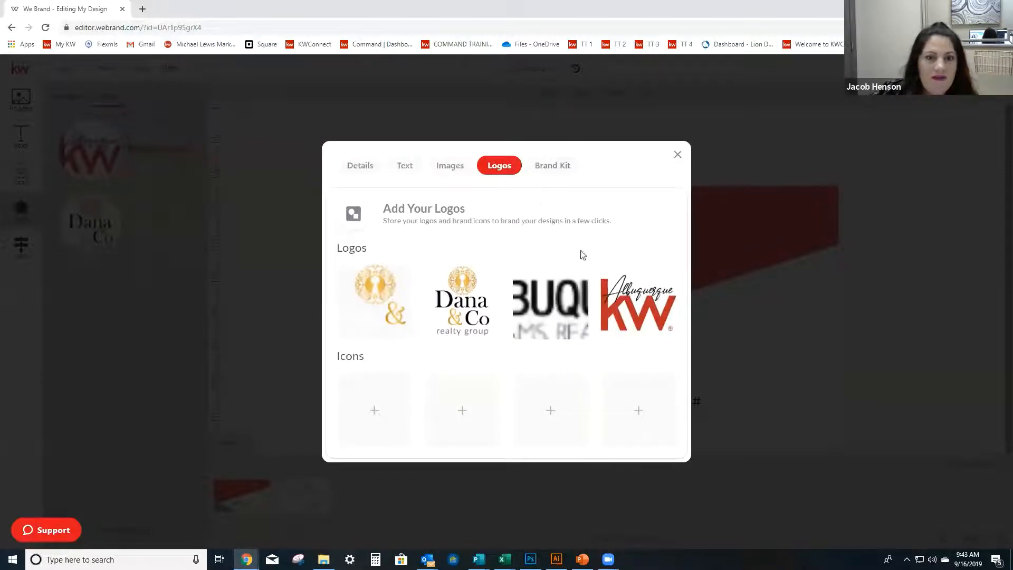
left_click(677, 155)
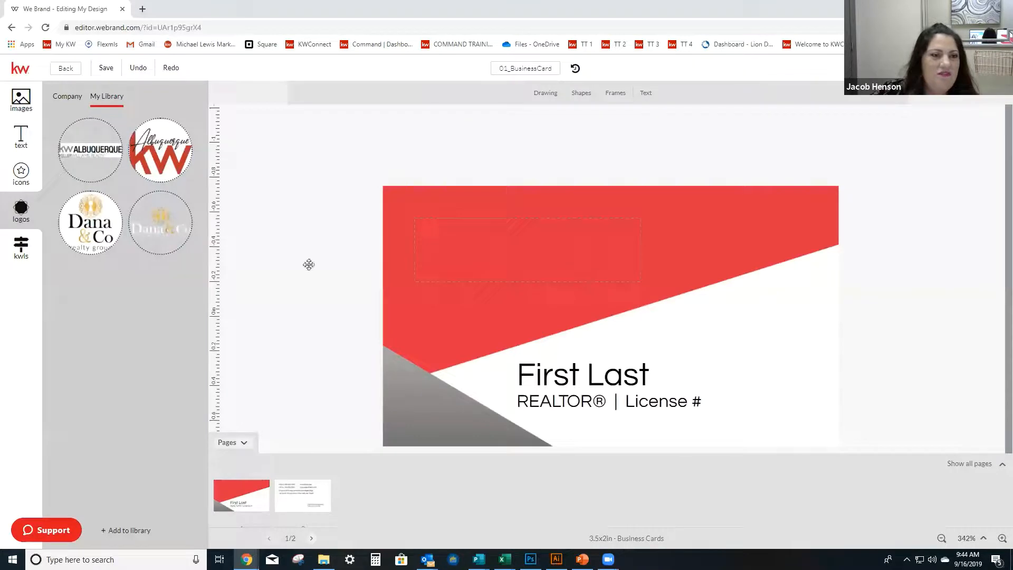
Try the grey kw Albuquerque logo in the card's logo placeholder, move it toward the card's upper-left corner, and undo its placement.
left_click_drag(309, 264, 533, 256)
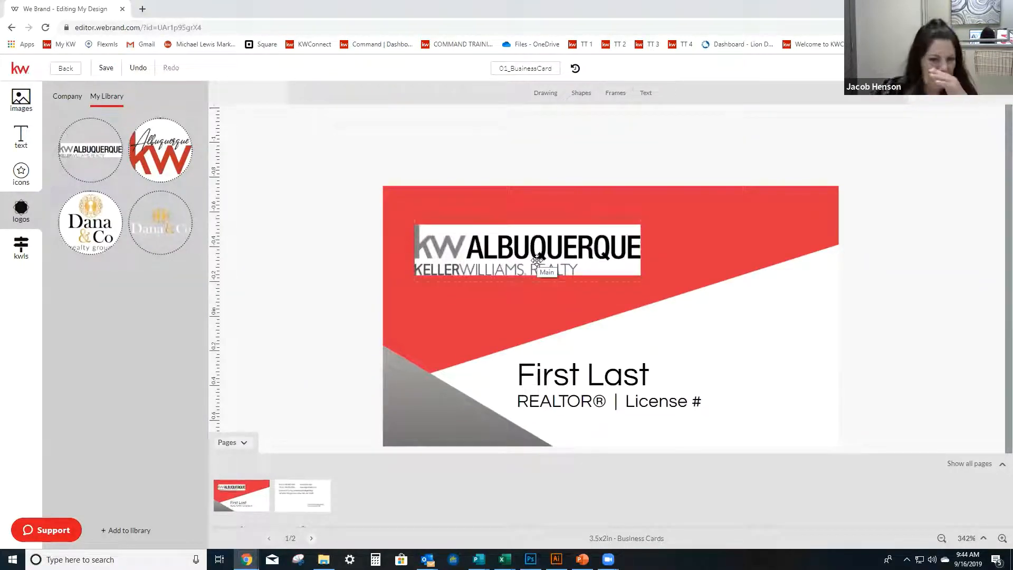
left_click_drag(537, 254, 266, 103)
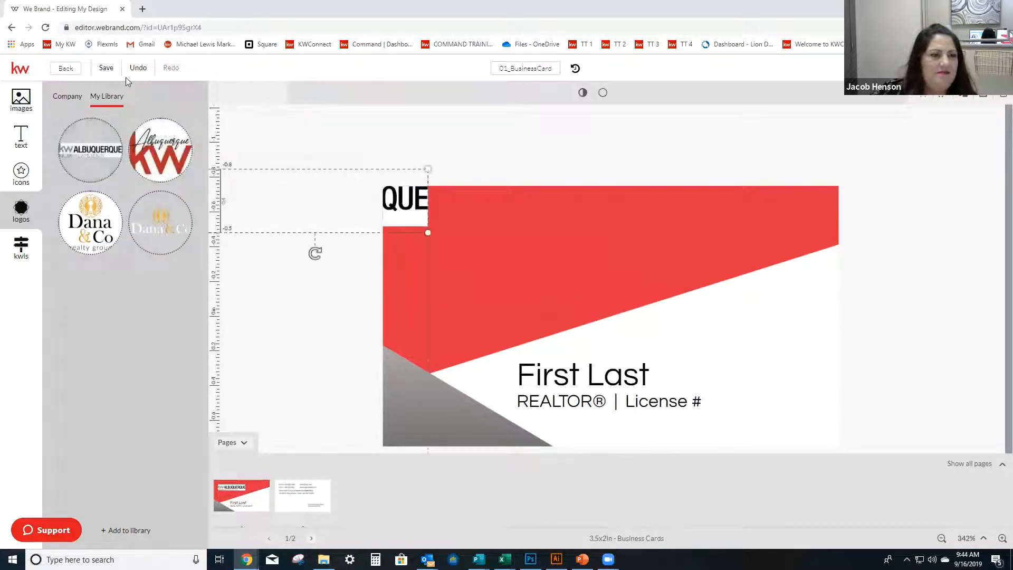
left_click(138, 68)
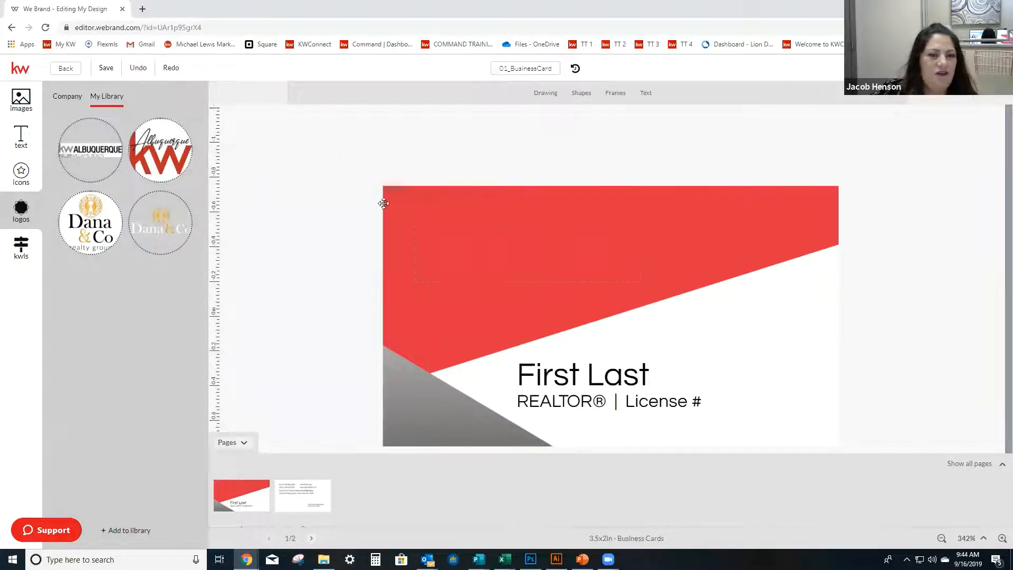
Place the white and gold Dana & Co logo over the empty logo placeholder in the card's red area.
left_click_drag(150, 235, 385, 283)
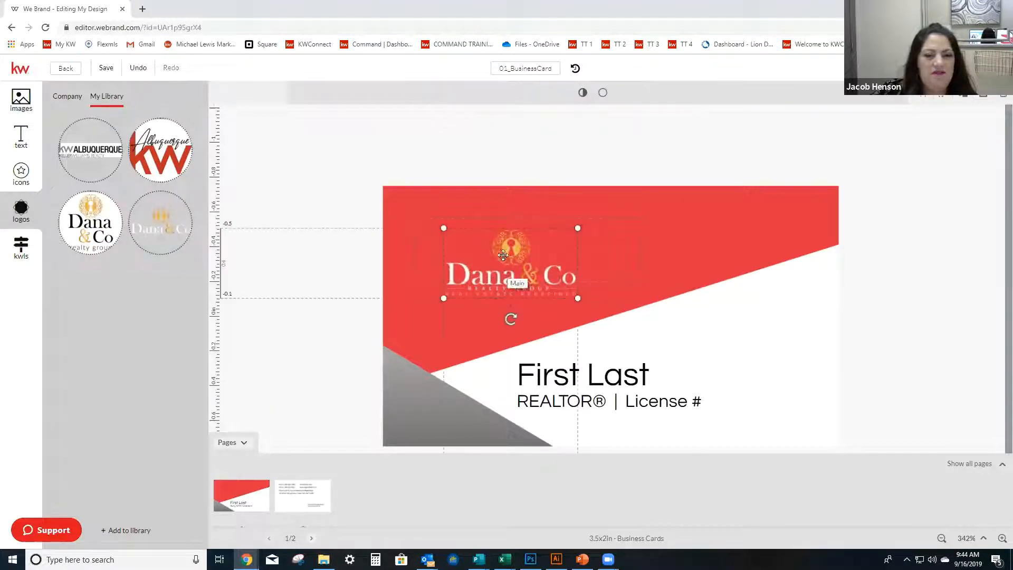
left_click_drag(506, 268, 498, 259)
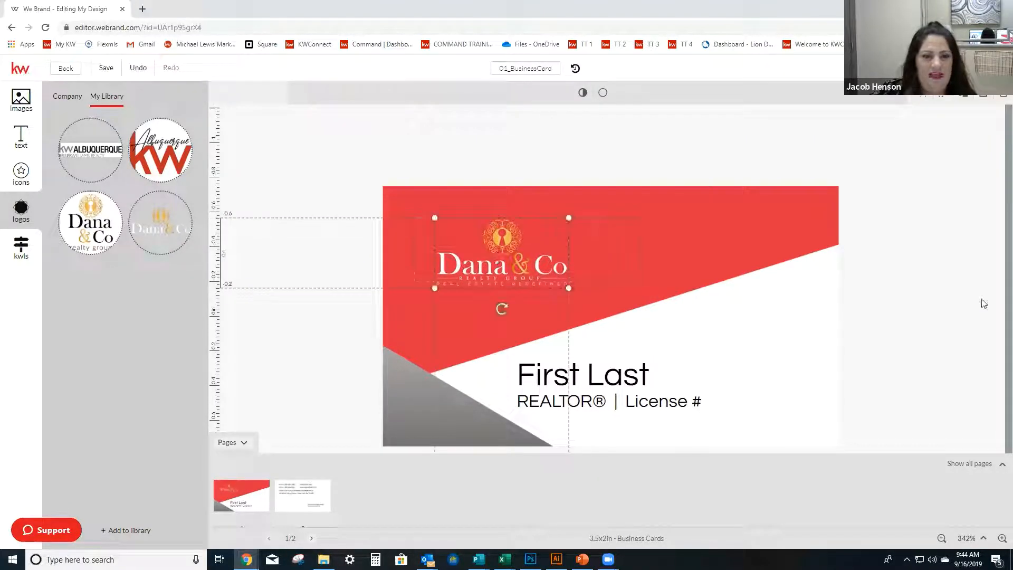
left_click(981, 301)
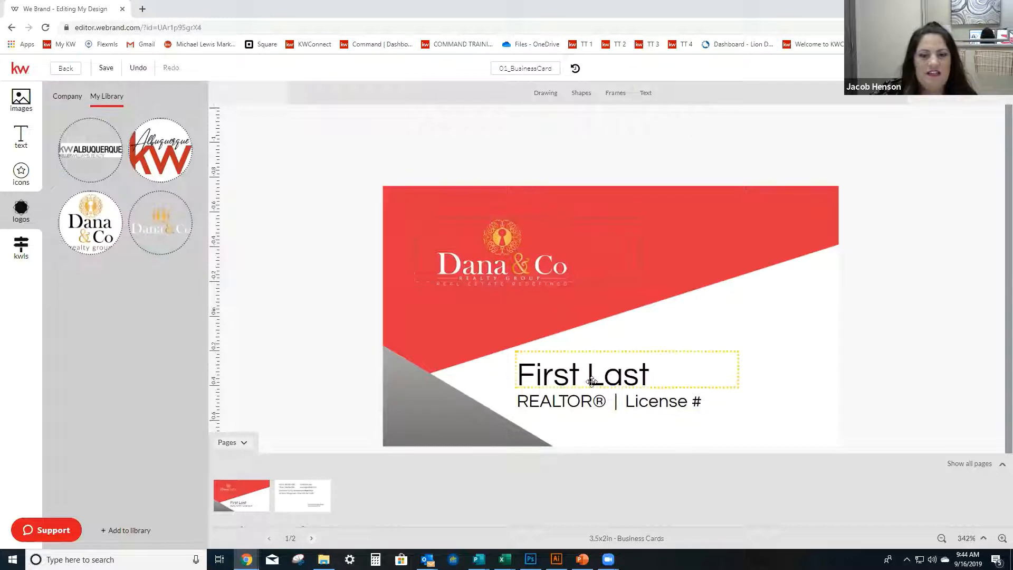
Move the First Last name text slightly up and enlarge its box to a font size of about 18.7.
left_click(607, 374)
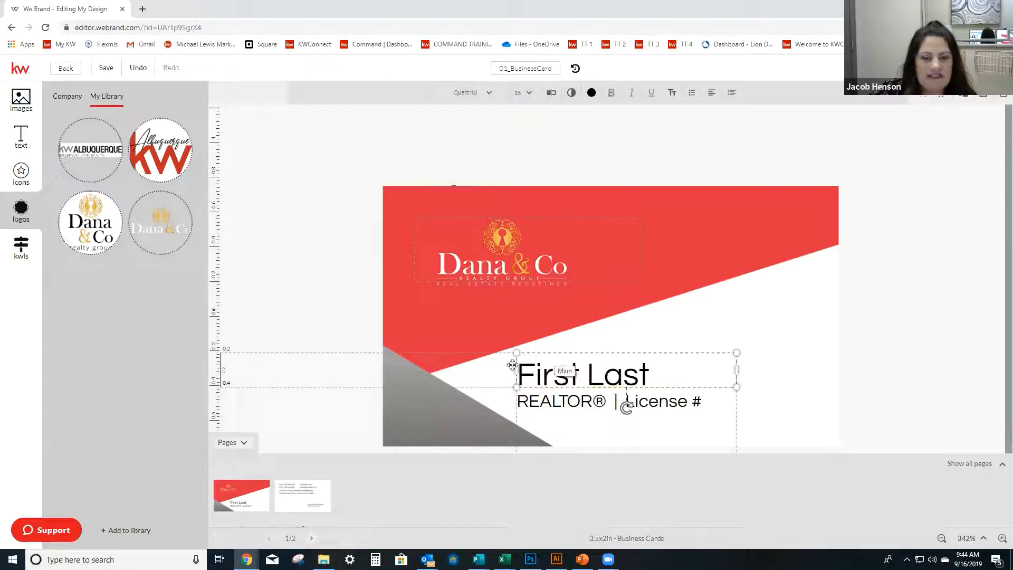
left_click(429, 264)
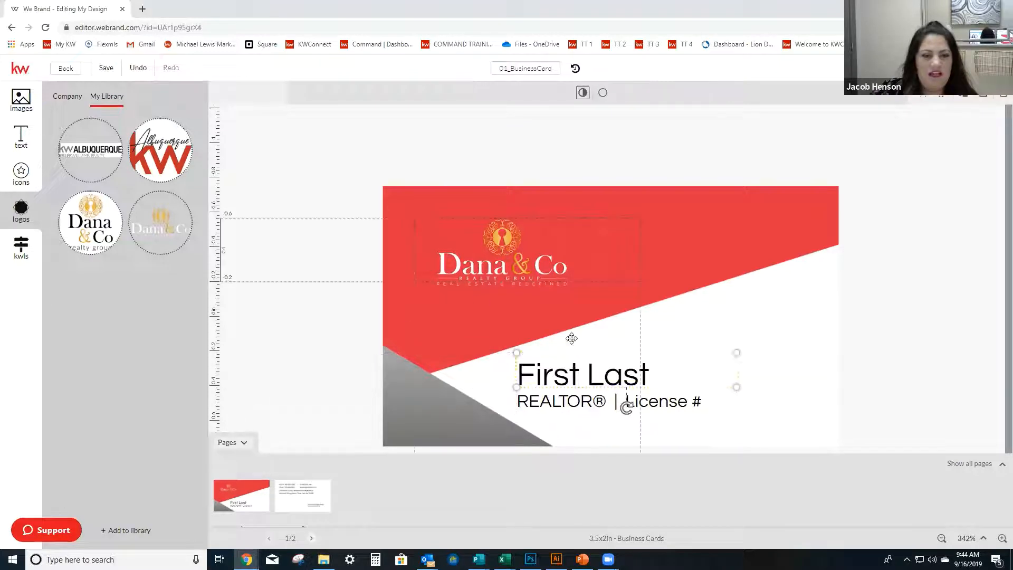
left_click(705, 373)
mouse_move(704, 373)
left_mouse_down()
mouse_move(703, 352)
mouse_move(703, 368)
left_mouse_up()
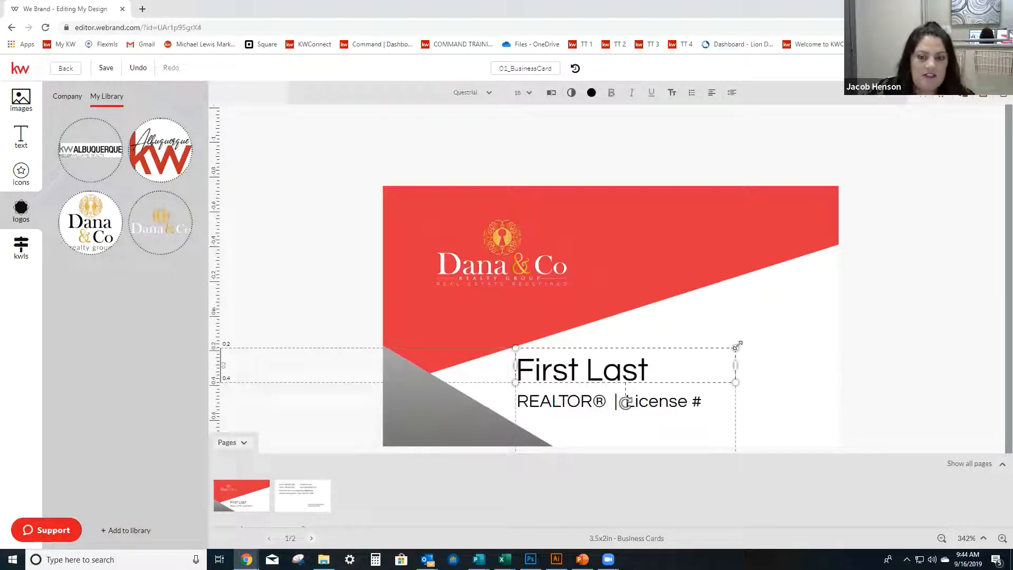
mouse_move(737, 345)
left_mouse_down()
mouse_move(725, 354)
mouse_move(746, 342)
left_mouse_up()
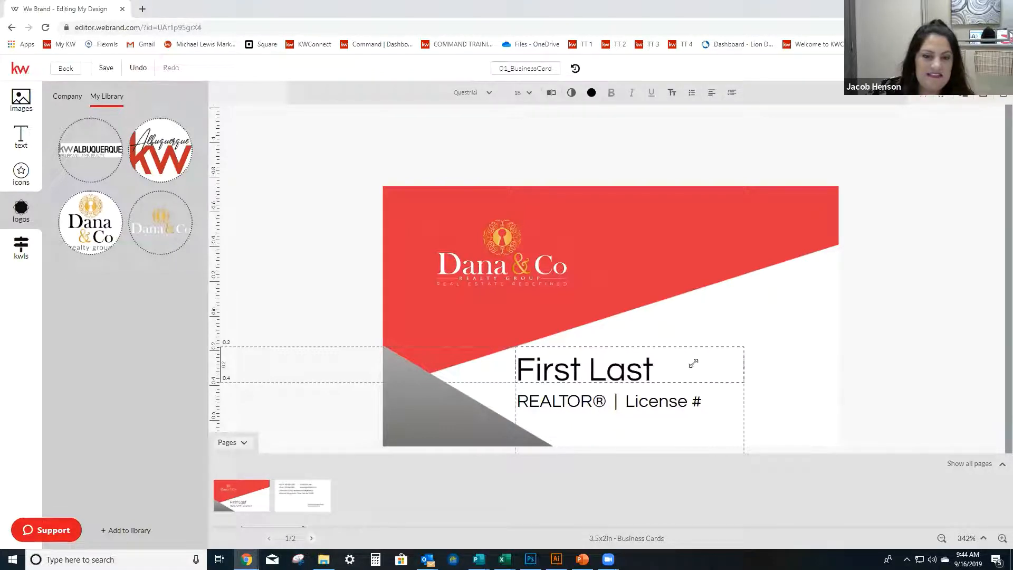
Replace the First Last placeholder on the card with the agent's first and last name.
left_click(638, 368)
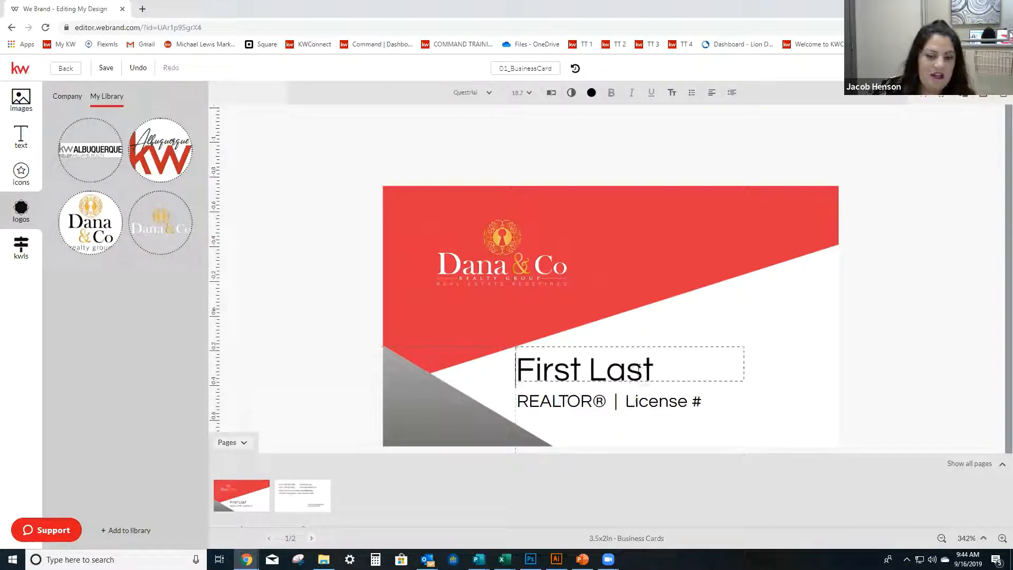
left_click_drag(580, 373, 508, 373)
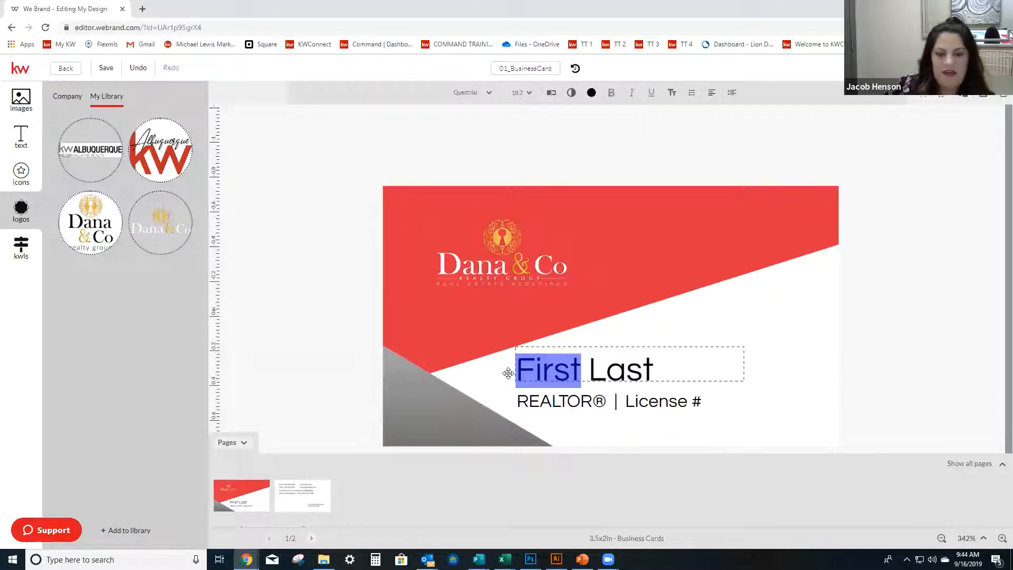
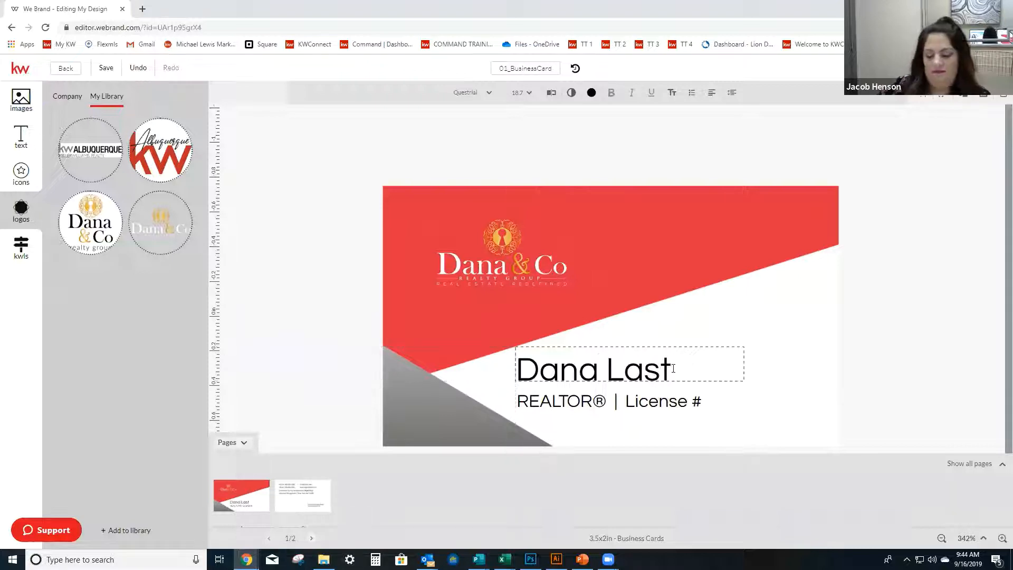
type("a")
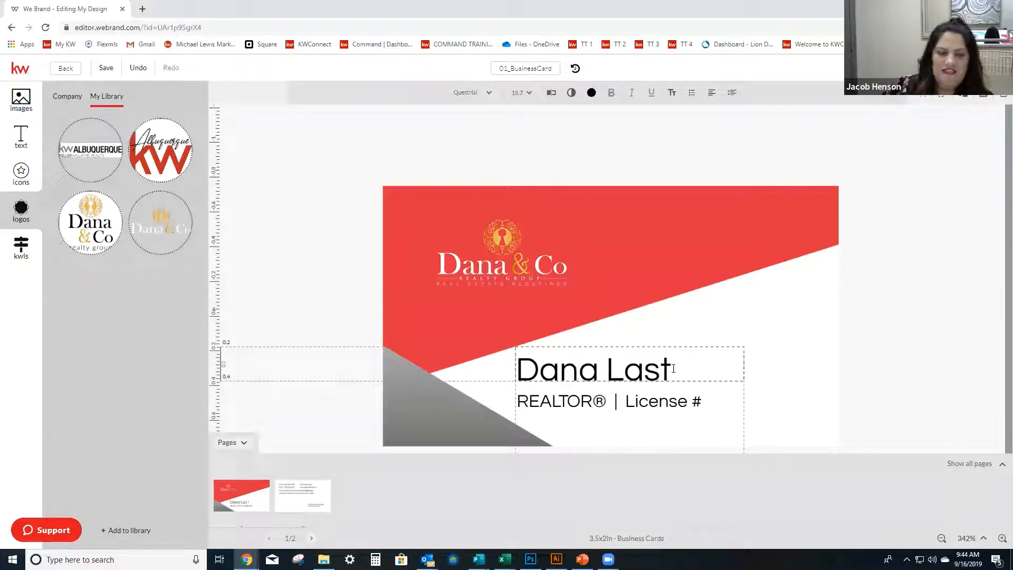
left_click(670, 369)
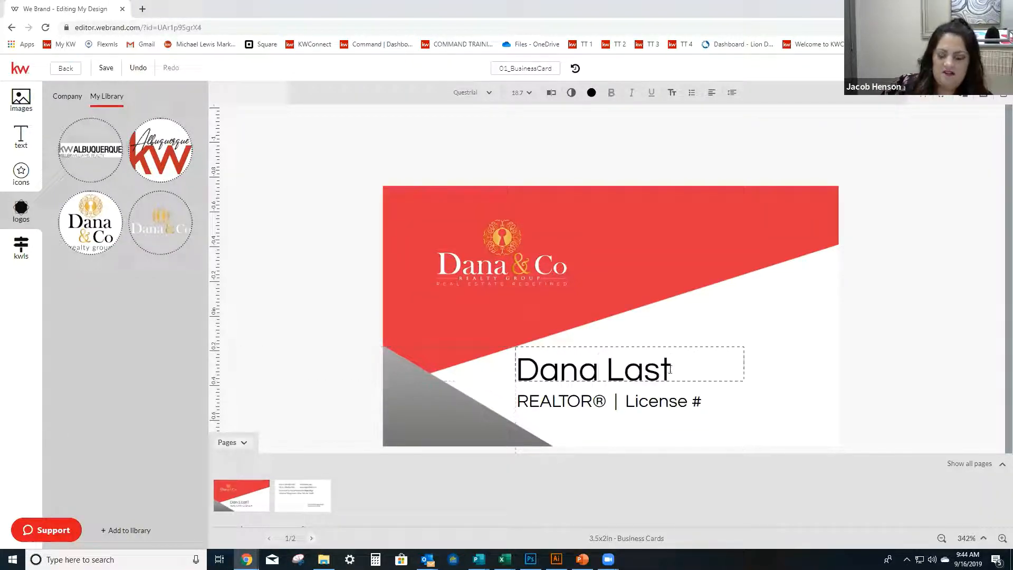
key("BackSpace")
key("BackSpace")
key("BackSpace")
key("BackSpace")
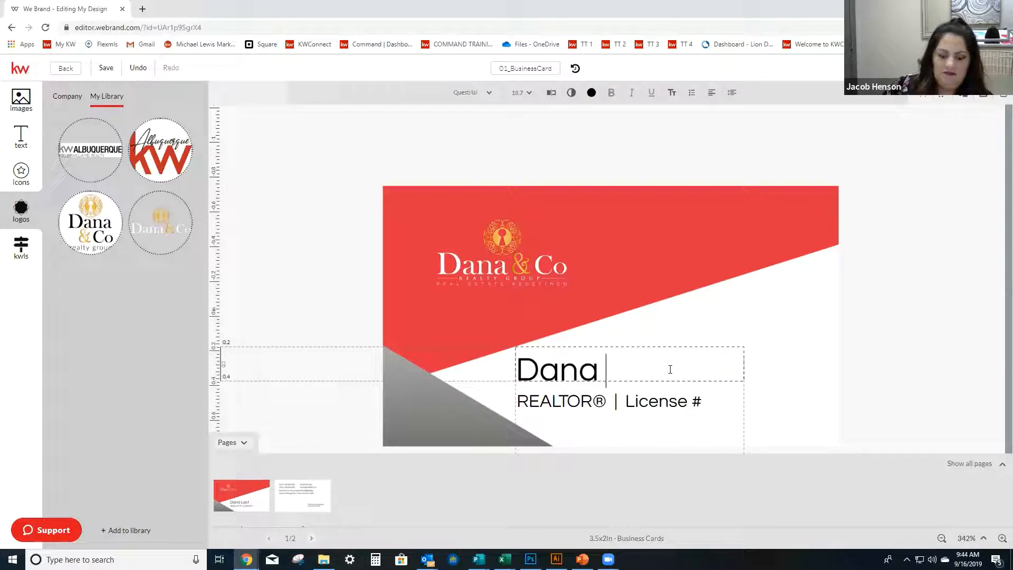
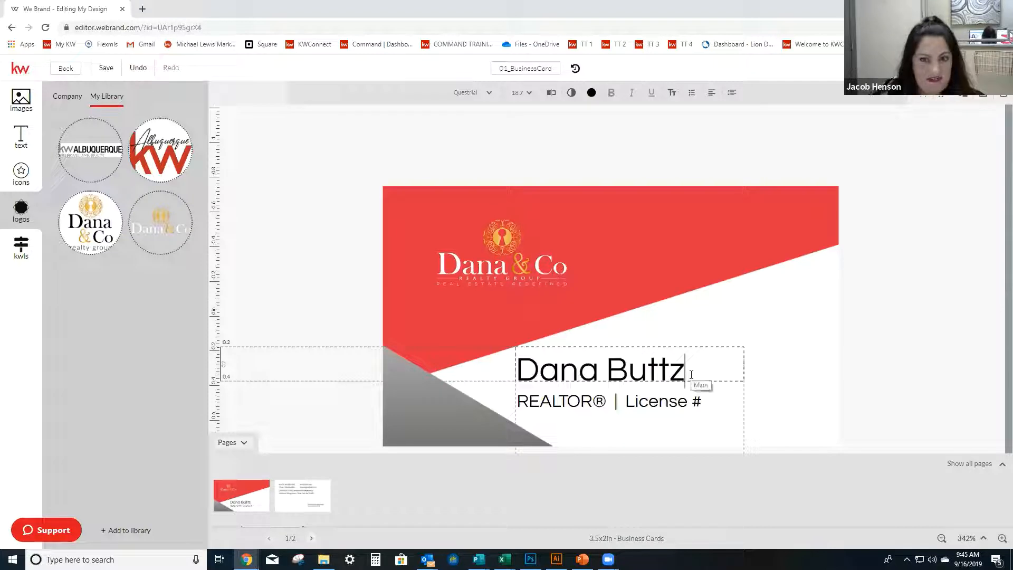
Try the Allison Script font on the whole agent name.
left_click_drag(692, 363, 507, 361)
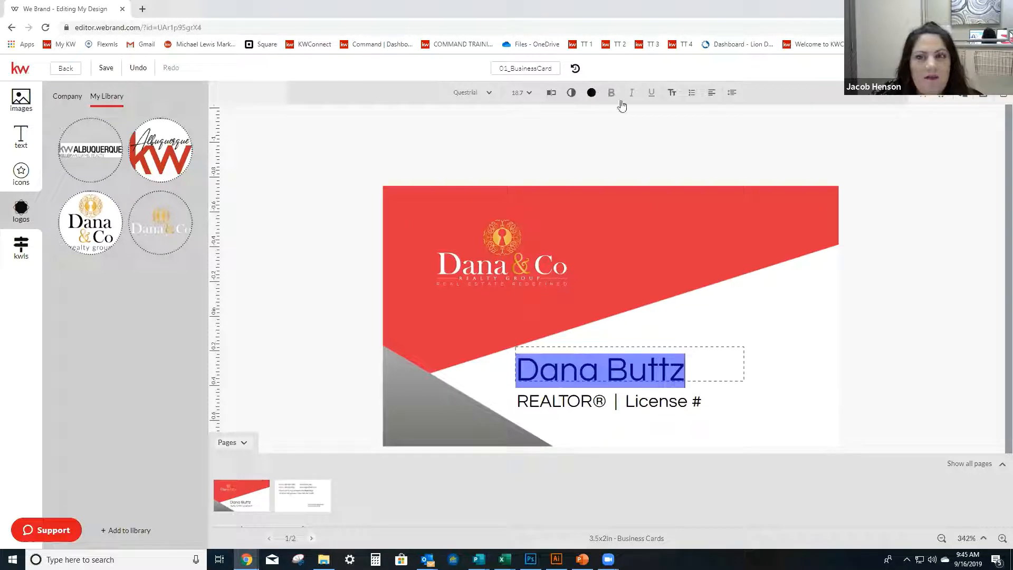
left_click(490, 96)
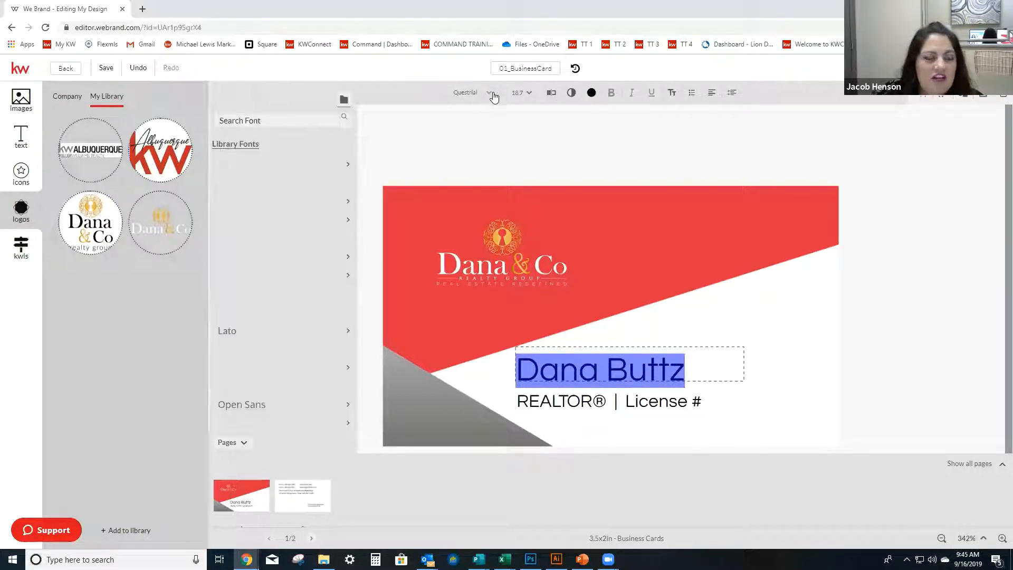
left_click(493, 96)
left_click(493, 96)
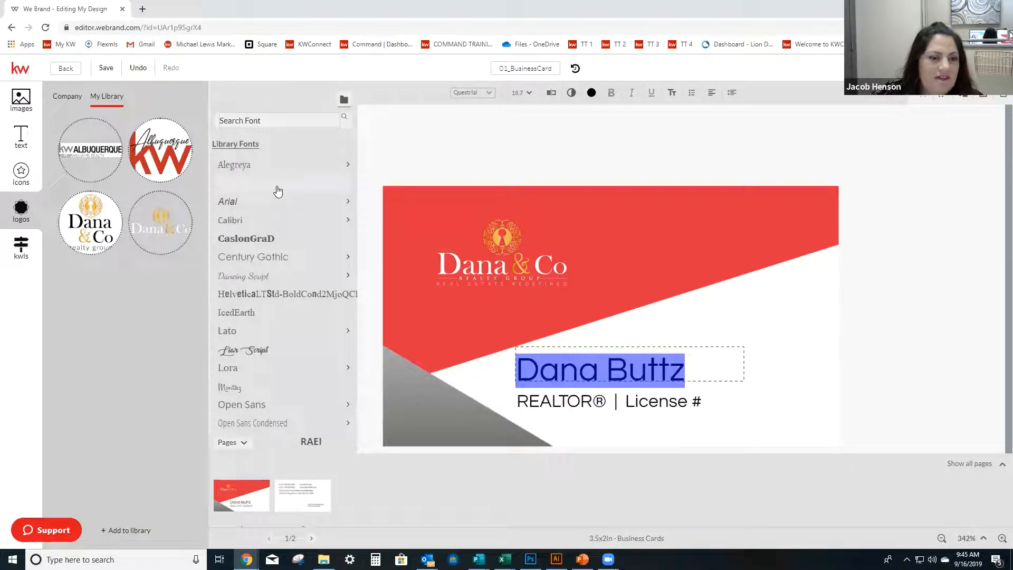
left_click(278, 188)
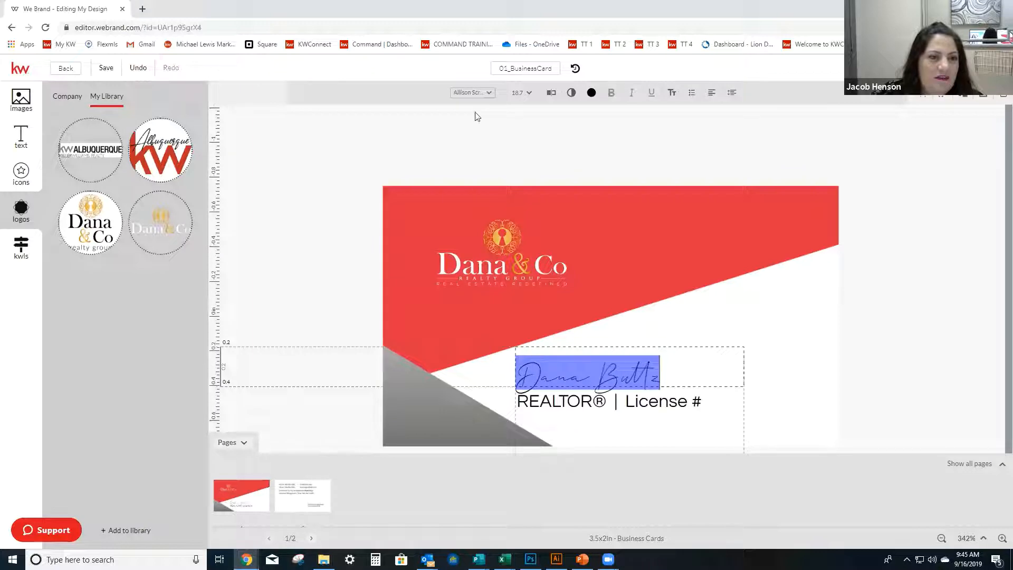
Browse the available fonts for another script style and try Great Vibes on the agent name.
left_click(490, 94)
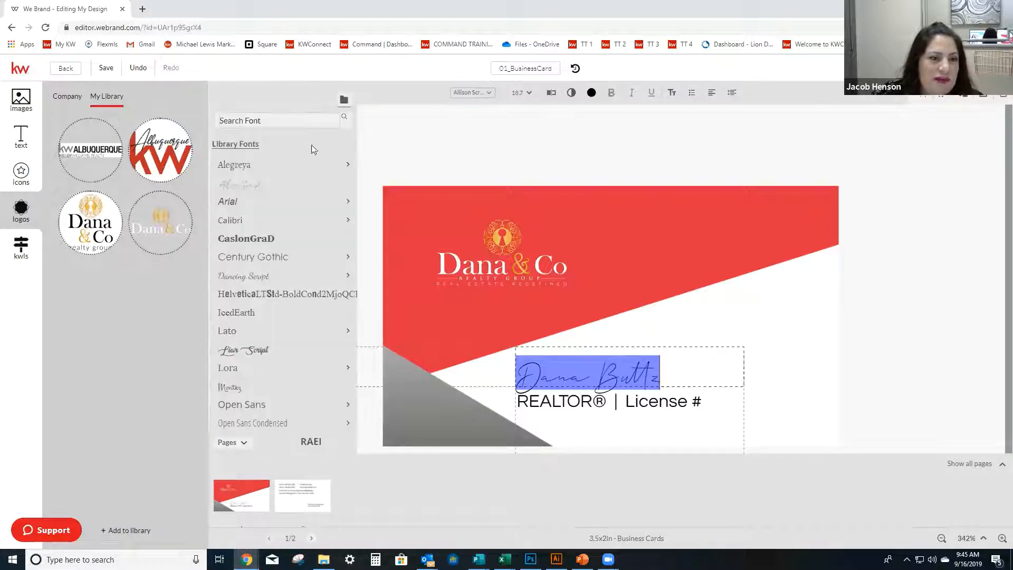
mouse_move(285, 256)
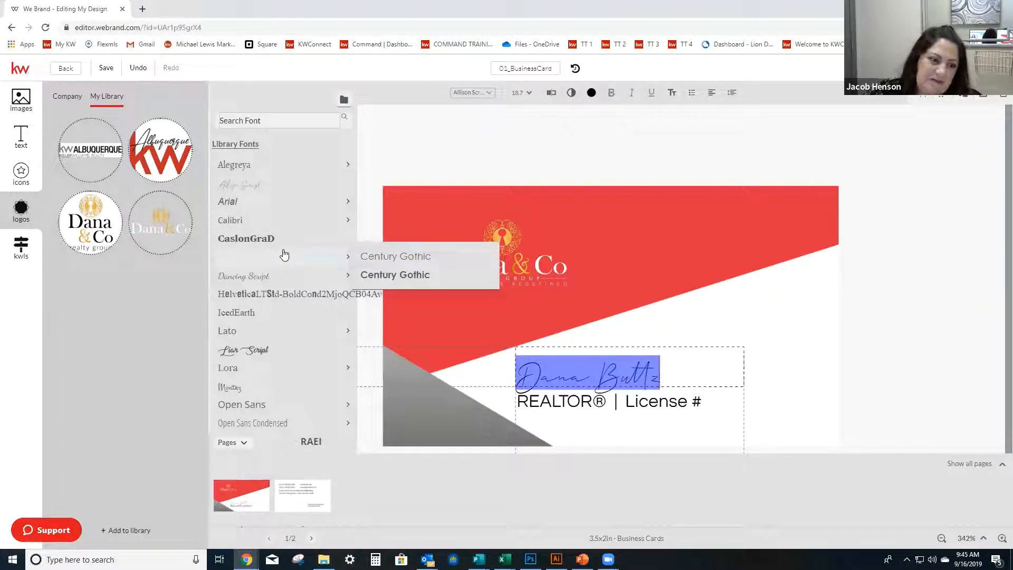
scroll(285, 255, "down", 8)
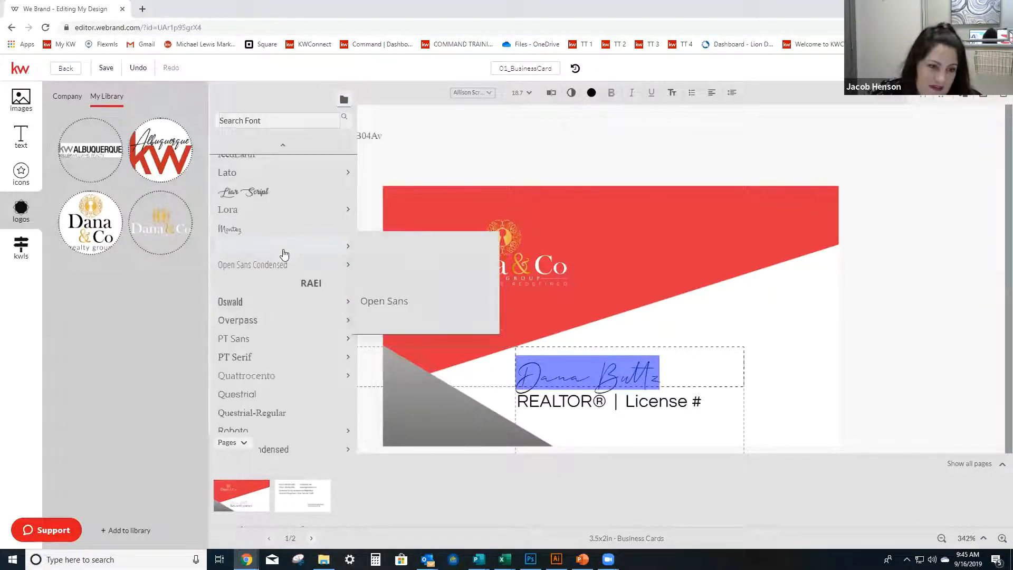
scroll(284, 255, "down", 10)
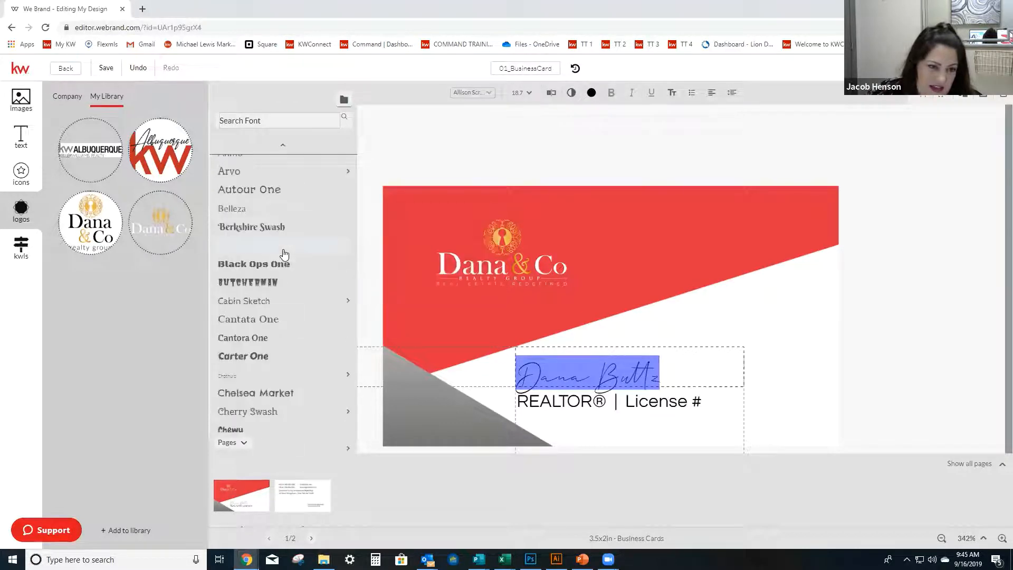
scroll(284, 254, "down", 10)
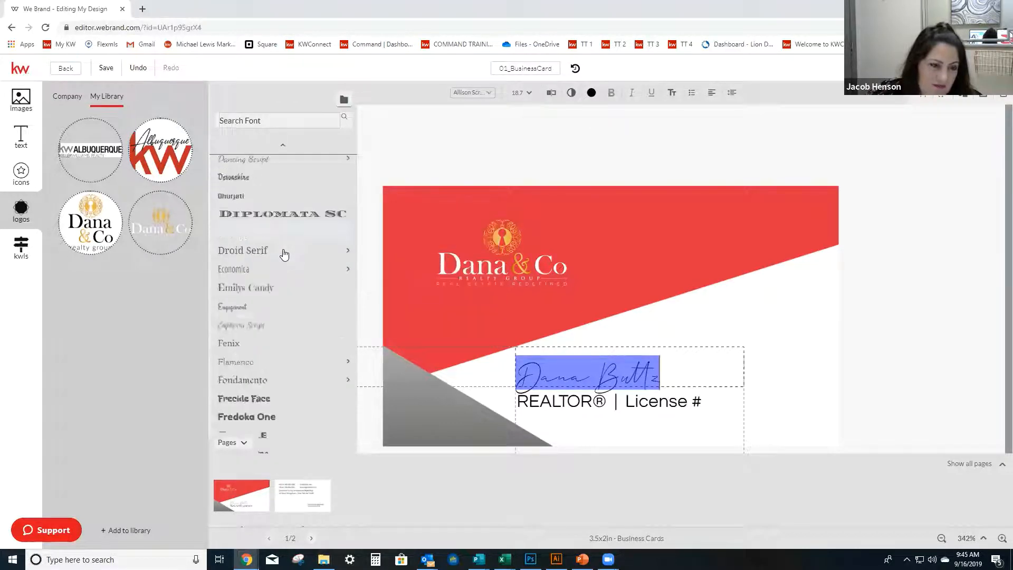
scroll(284, 255, "down", 4)
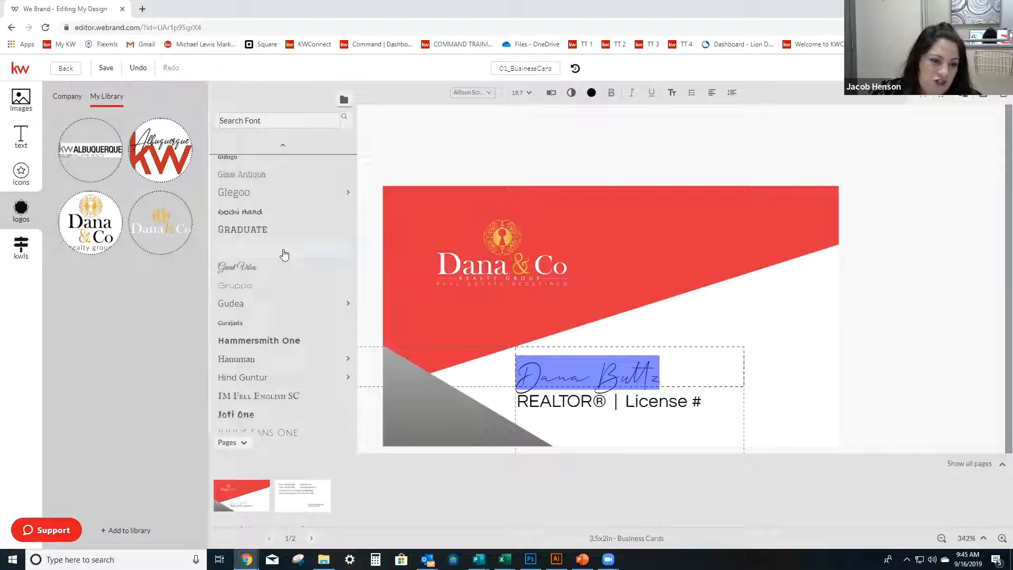
scroll(284, 254, "down", 4)
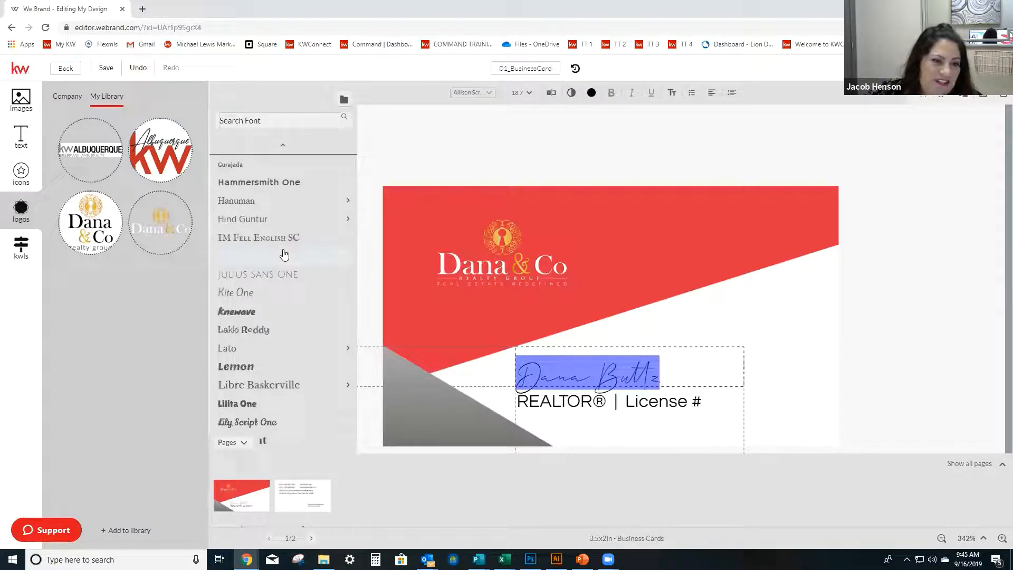
scroll(284, 254, "up", 2)
scroll(284, 255, "up", 1)
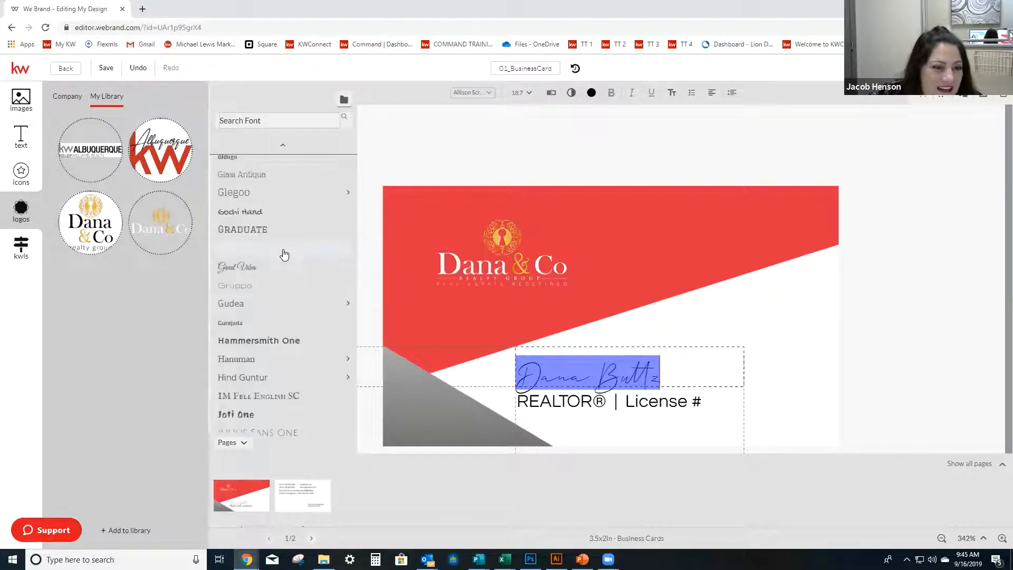
scroll(284, 255, "up", 1)
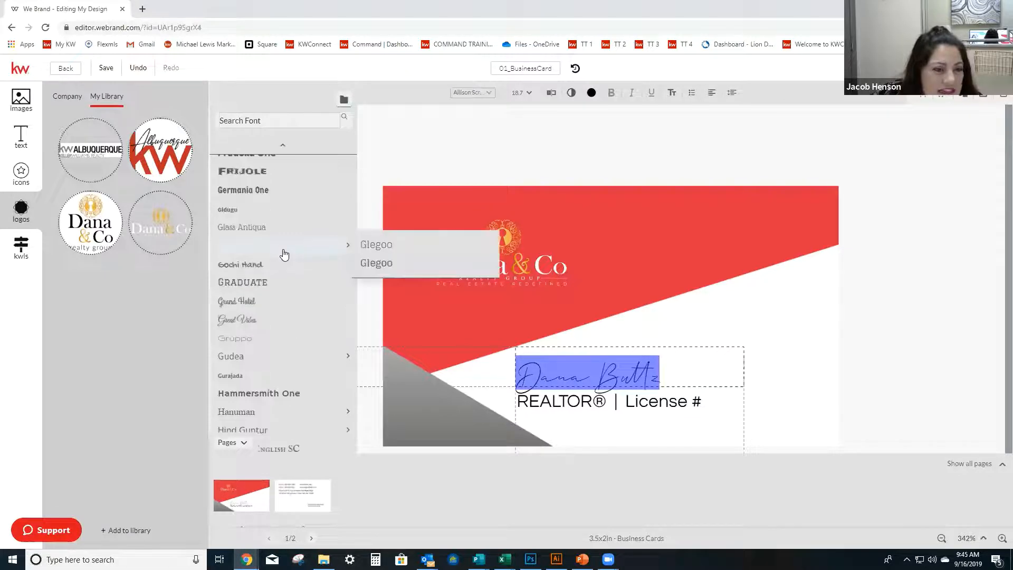
scroll(284, 255, "up", 1)
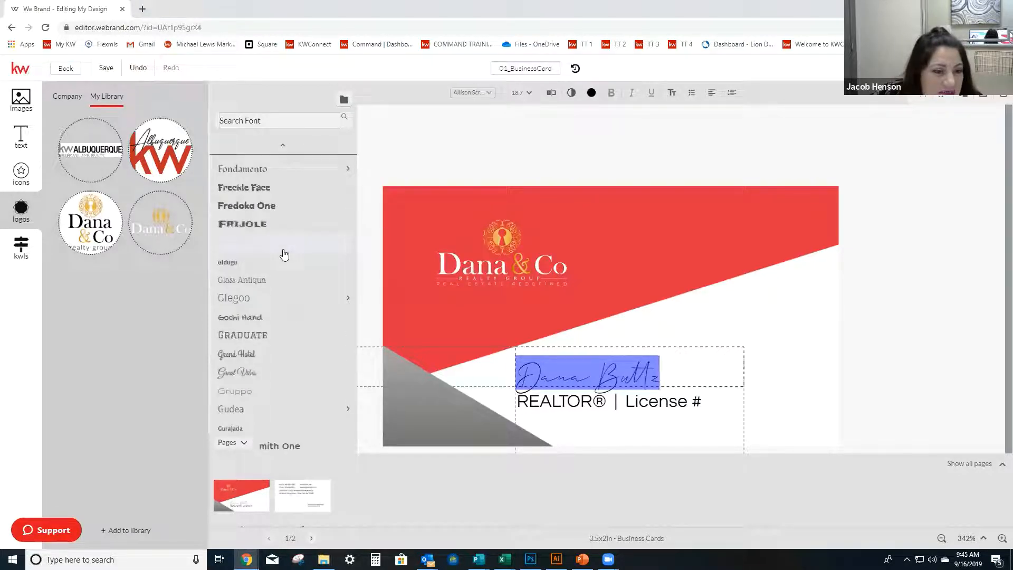
scroll(284, 255, "down", 1)
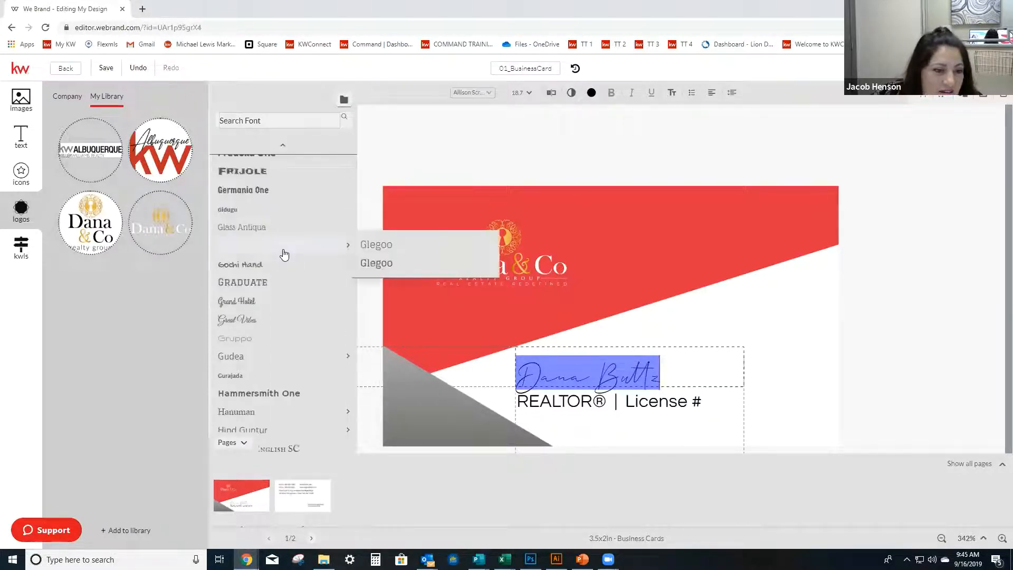
scroll(284, 255, "down", 1)
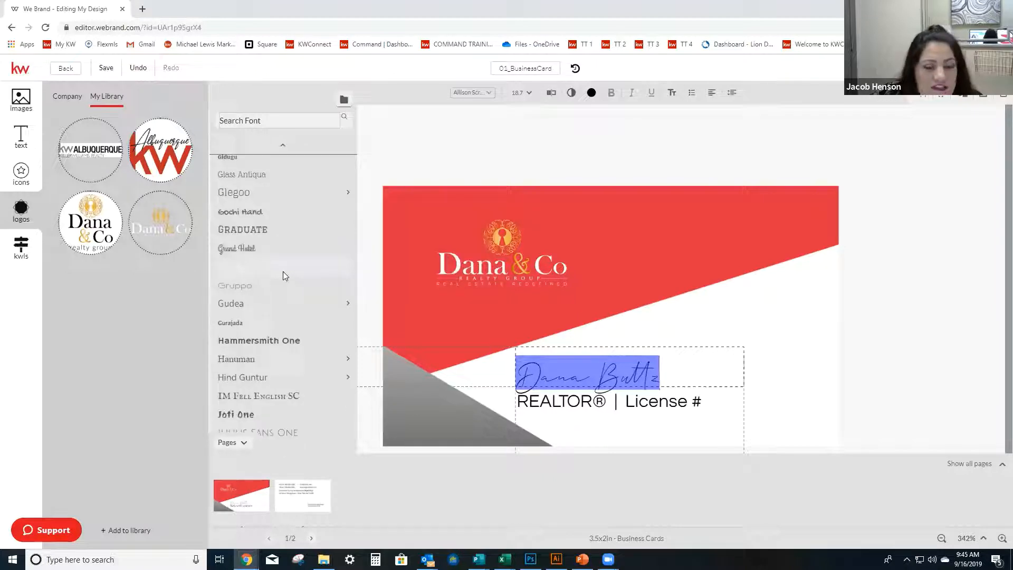
left_click(284, 272)
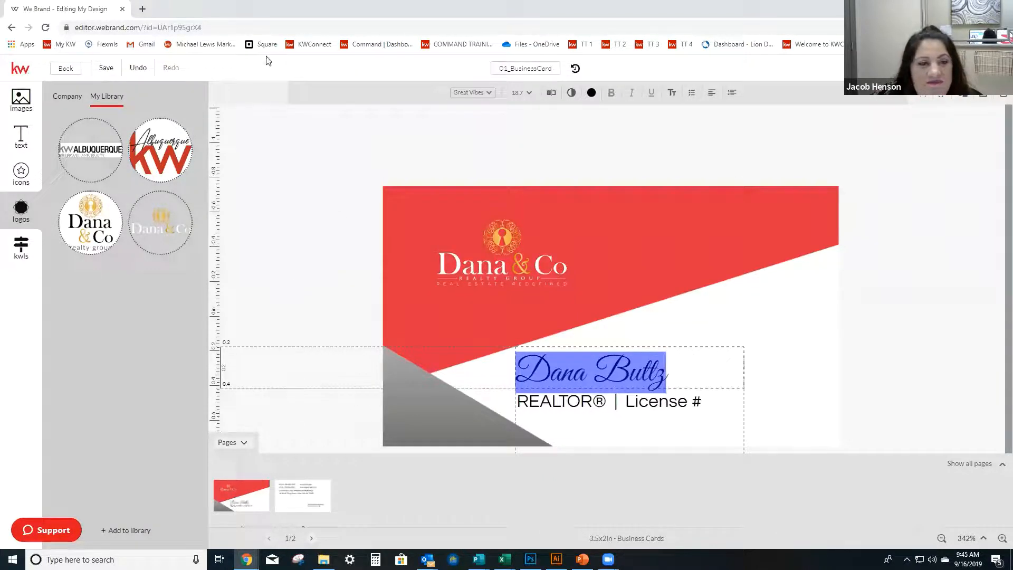
Set the agent name's font to Quando.
left_click(488, 92)
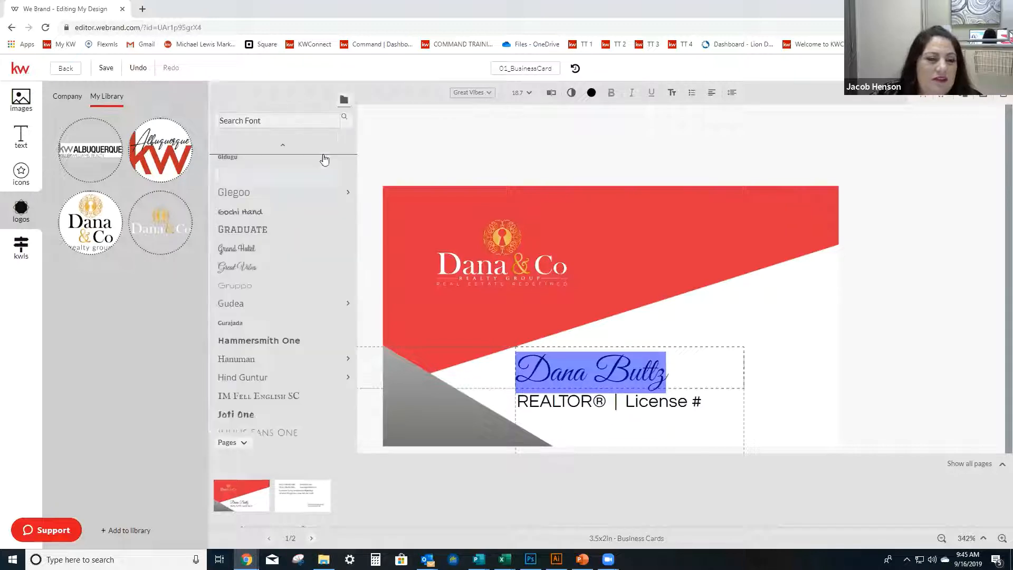
scroll(323, 219, "down", 10)
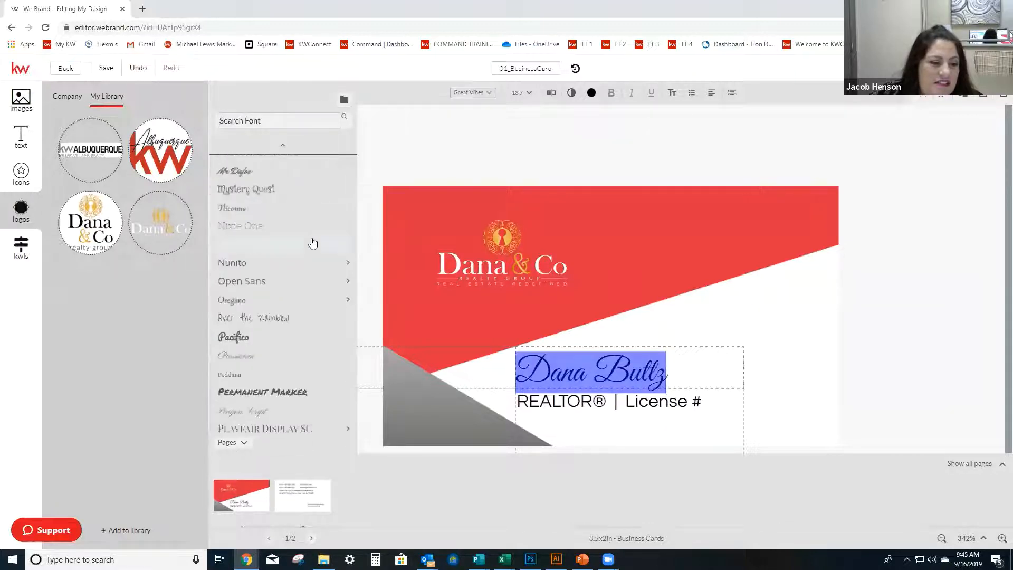
scroll(313, 243, "down", 6)
scroll(311, 245, "up", 2)
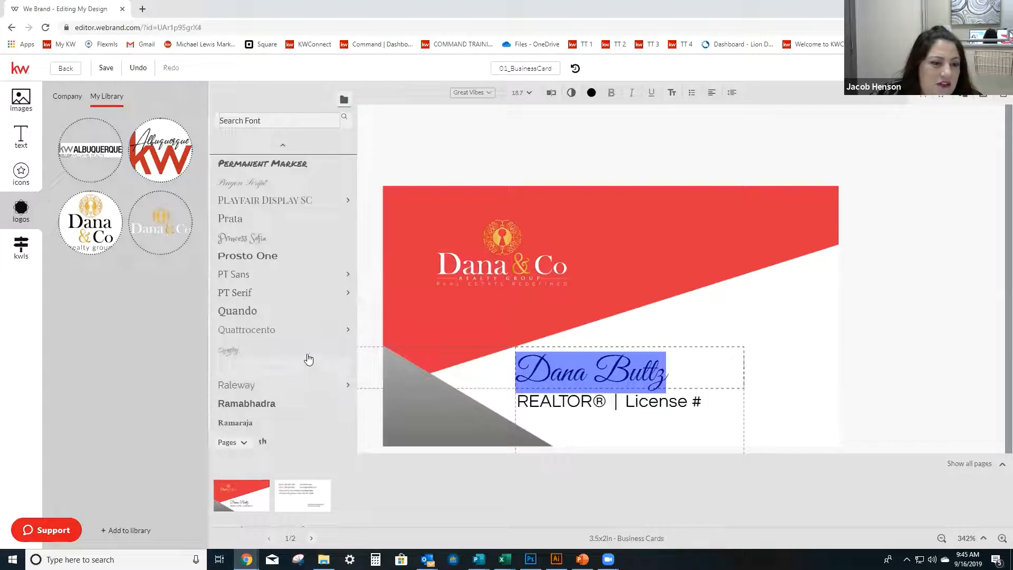
left_click(311, 313)
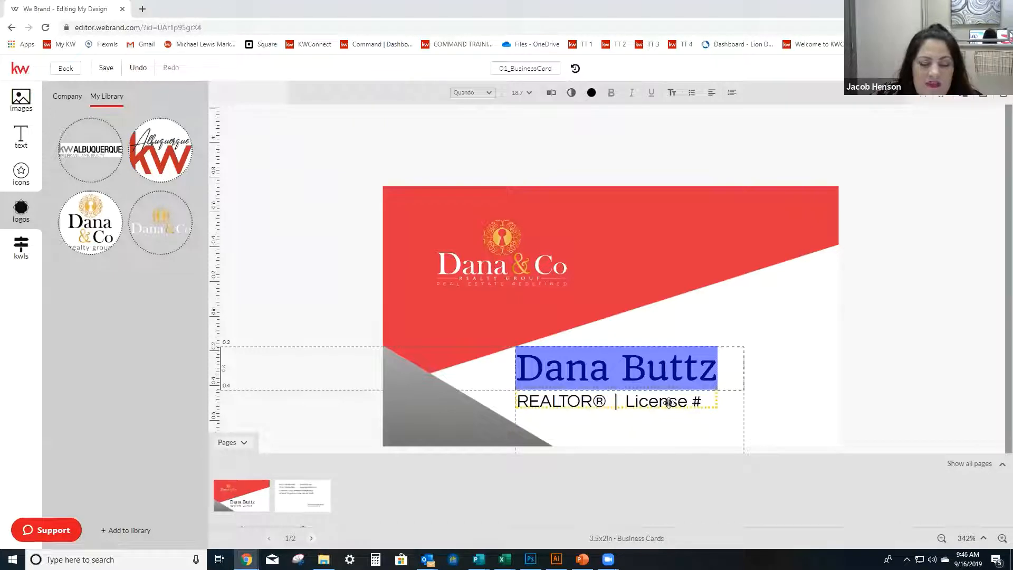
Replace the License # placeholder in the title line below the agent name so it reads "REALTOR® | Associate Broker".
left_click(695, 405)
key("ctrl+a")
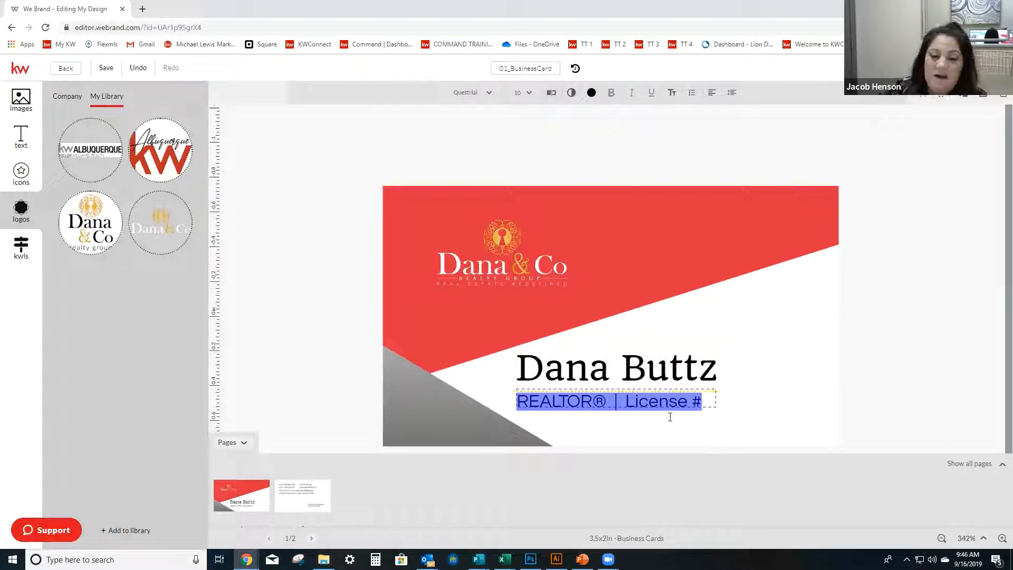
left_click(669, 402)
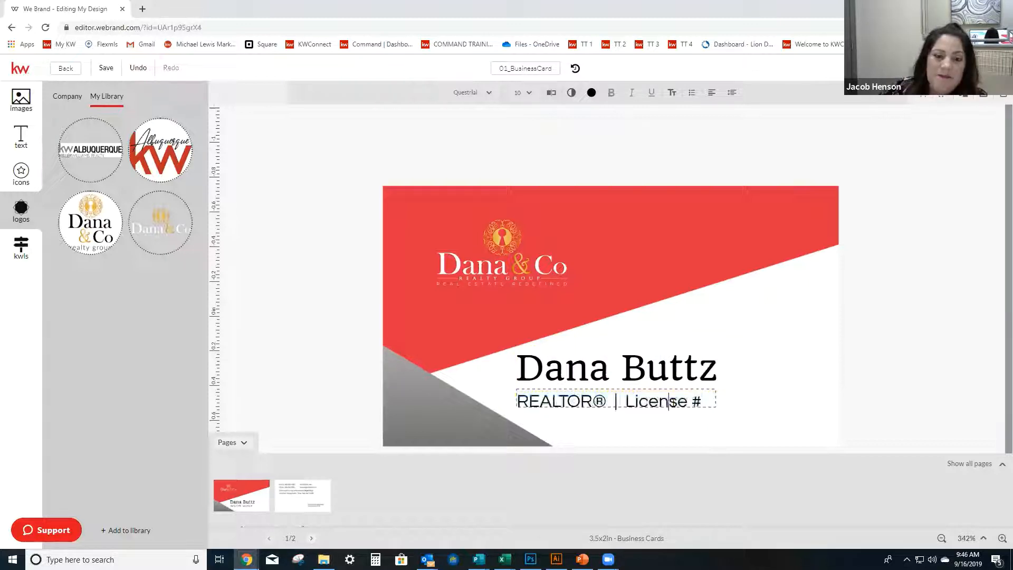
left_click(703, 402)
key("BackSpace")
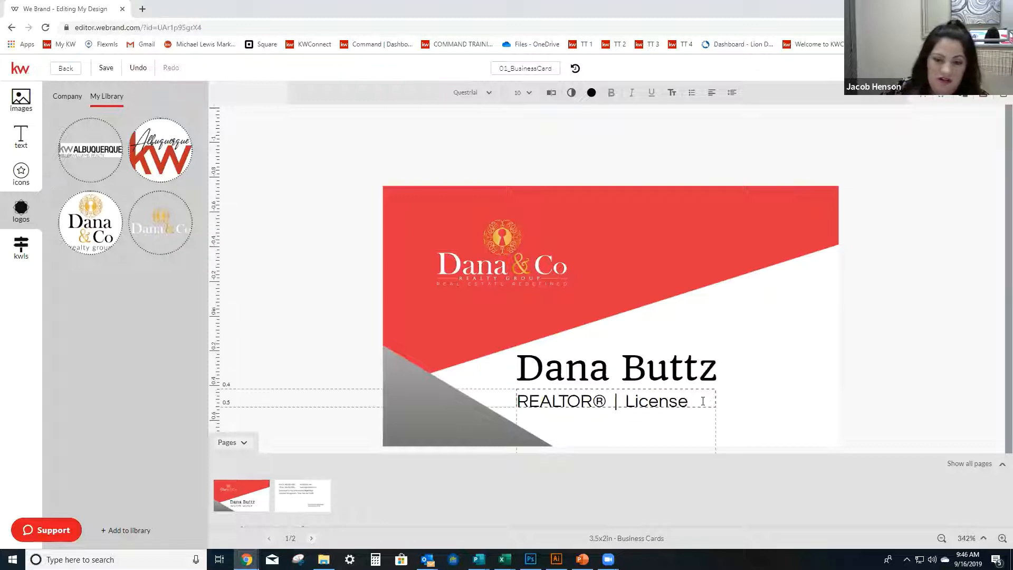
key("BackSpace")
key("BackSpace")
key("BackSpace")
key("BackSpace")
key("BackSpace")
key("BackSpace")
key("BackSpace")
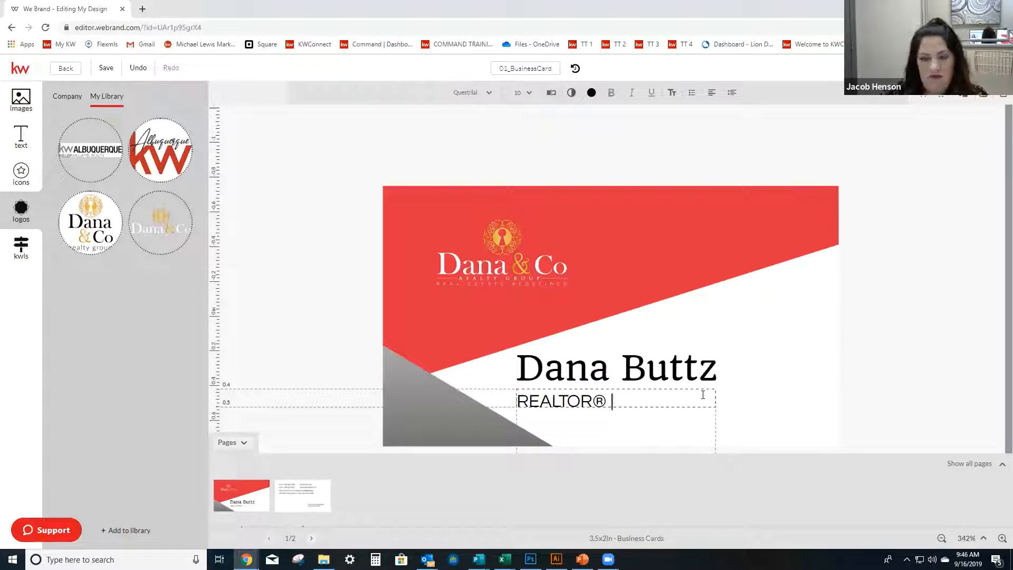
type("A")
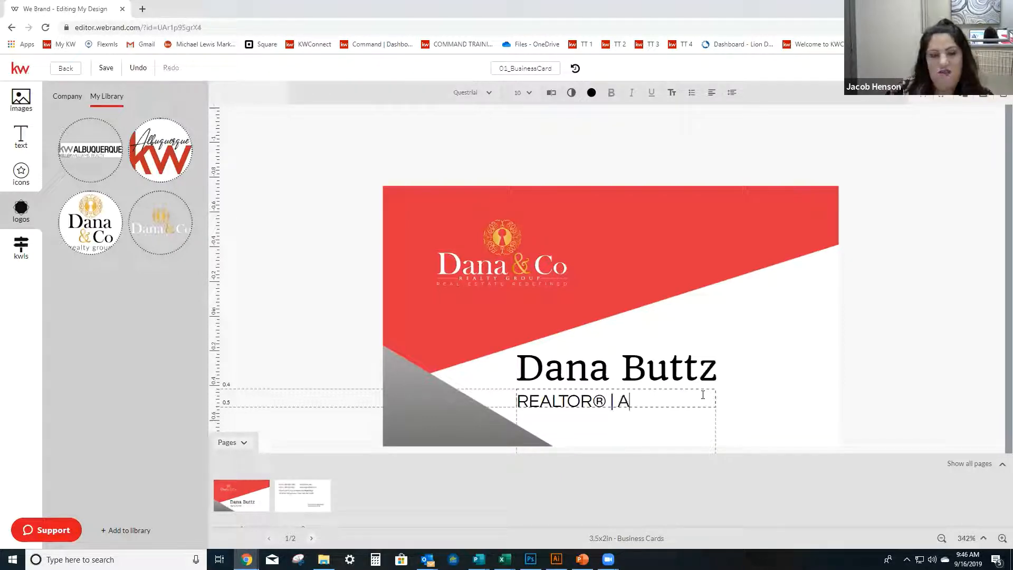
type("ssoci")
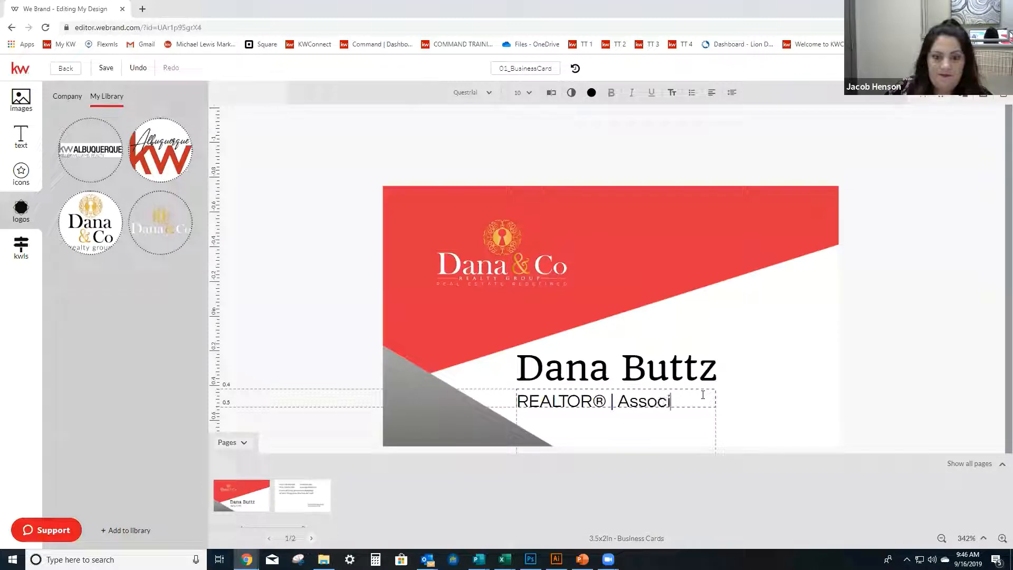
type("ate Broker")
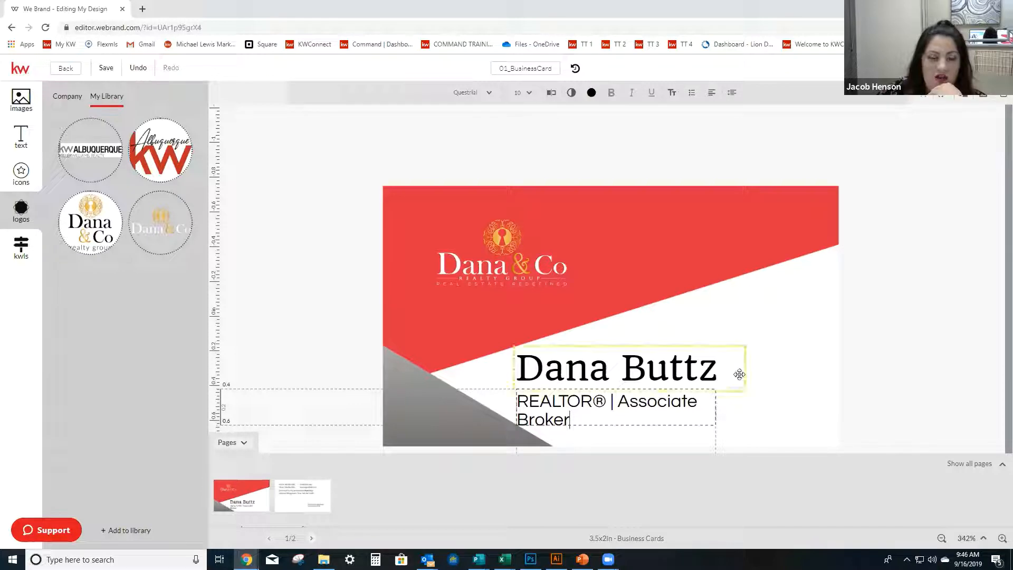
Widen the title text box so "REALTOR® | Associate Broker" fits on a single line.
left_click(801, 371)
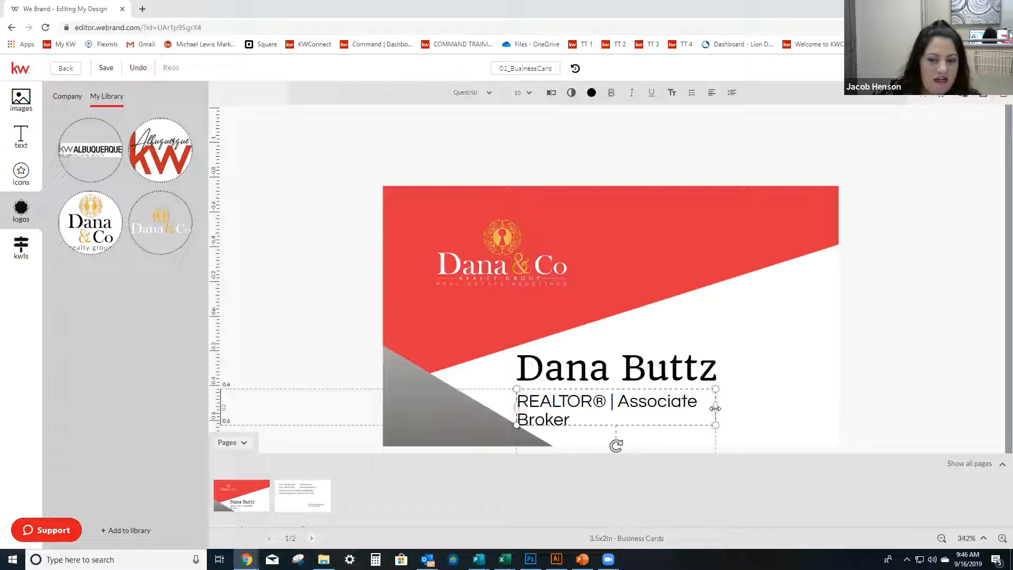
left_click_drag(715, 407, 763, 404)
left_click(921, 410)
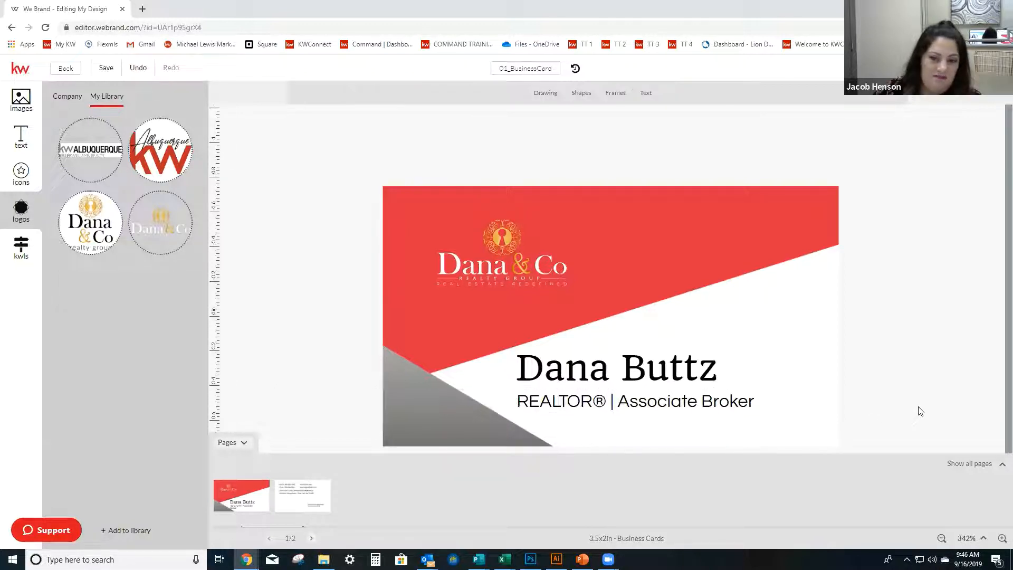
left_click(488, 261)
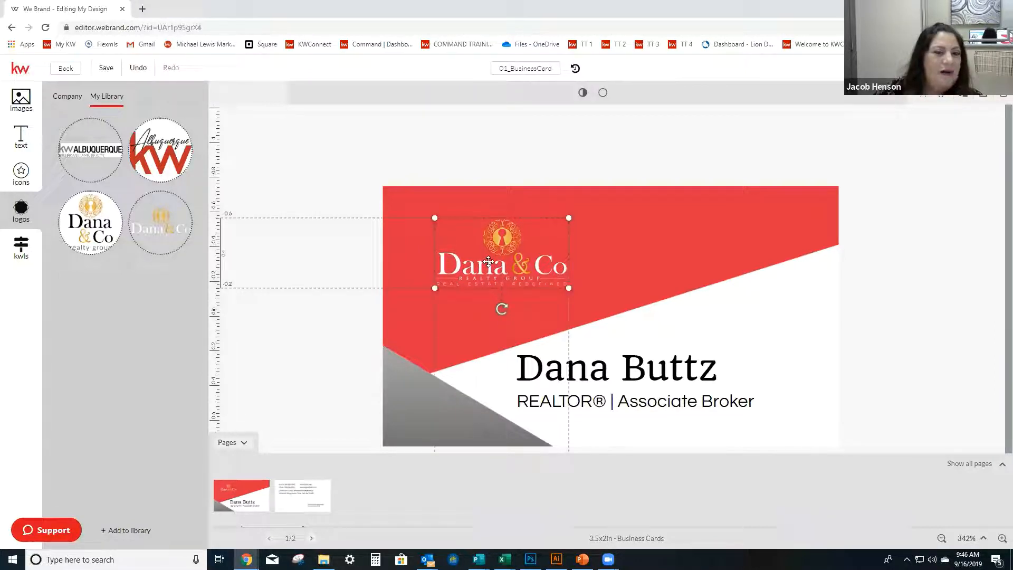
mouse_move(179, 232)
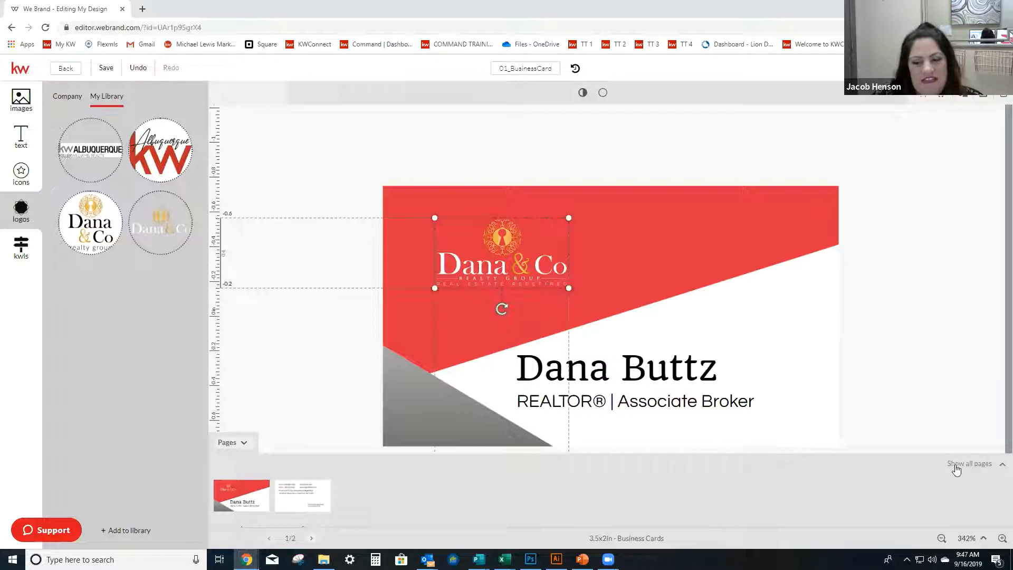
left_click(1001, 468)
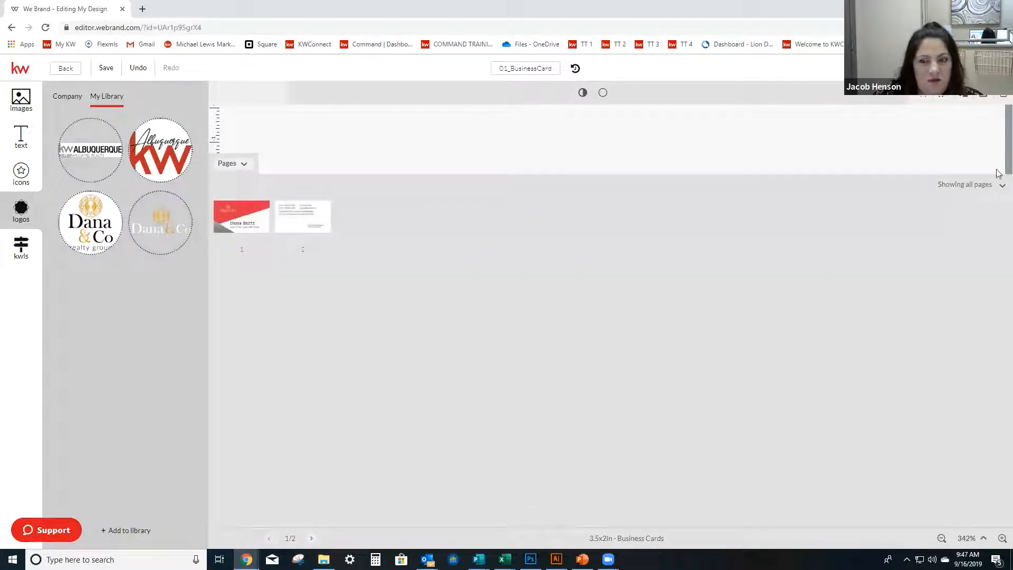
left_click(1000, 188)
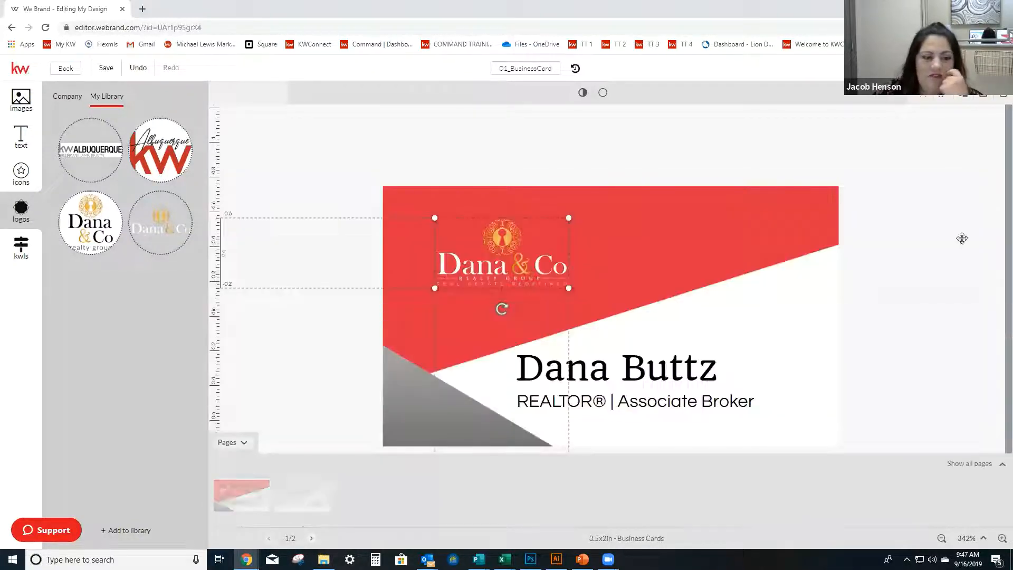
left_click(244, 445)
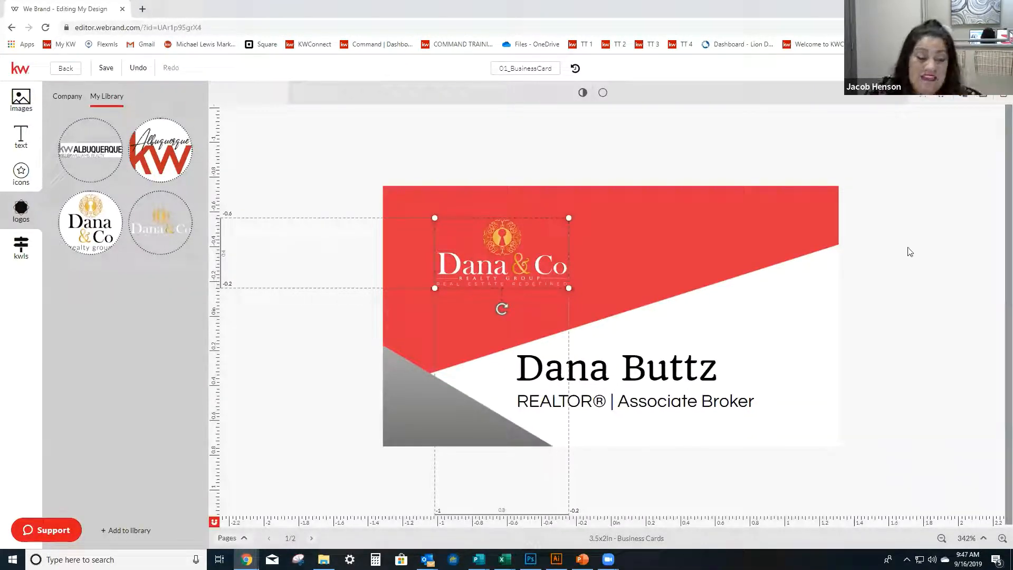
left_click(244, 536)
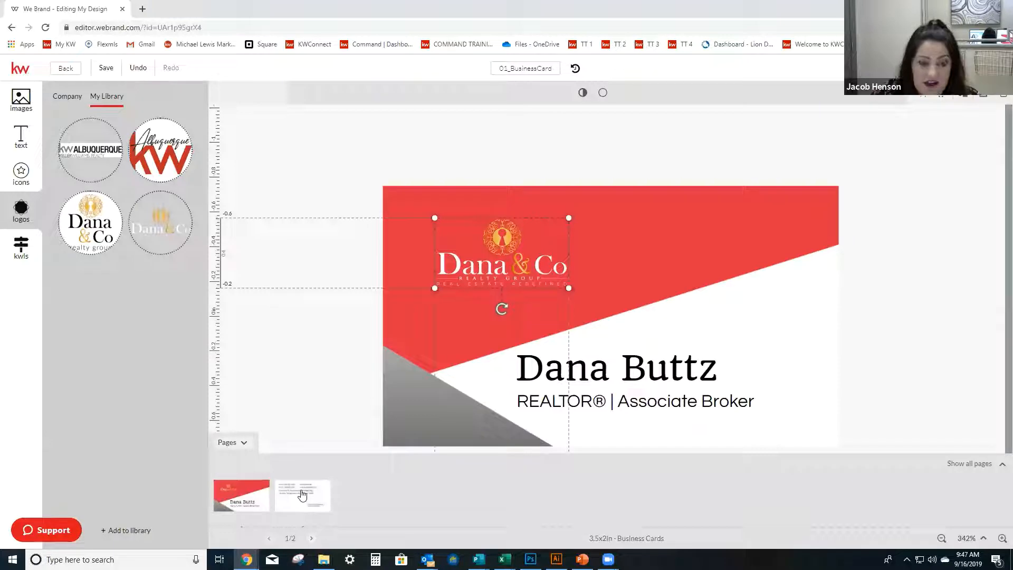
Open page 2 of the card and replace the Mobile placeholder with the agent's mobile number, using periods as separators.
left_click(302, 494)
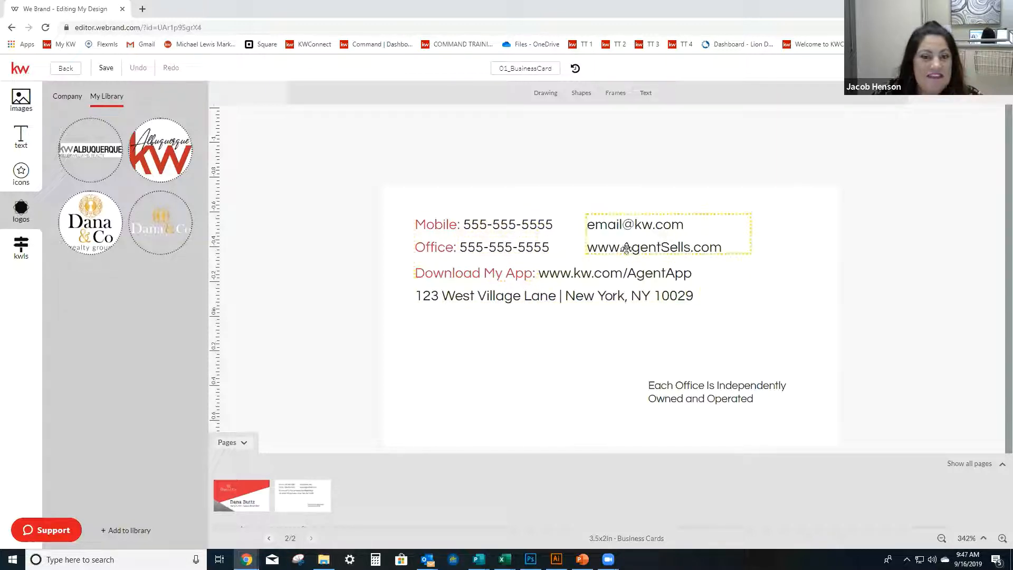
left_click(511, 227)
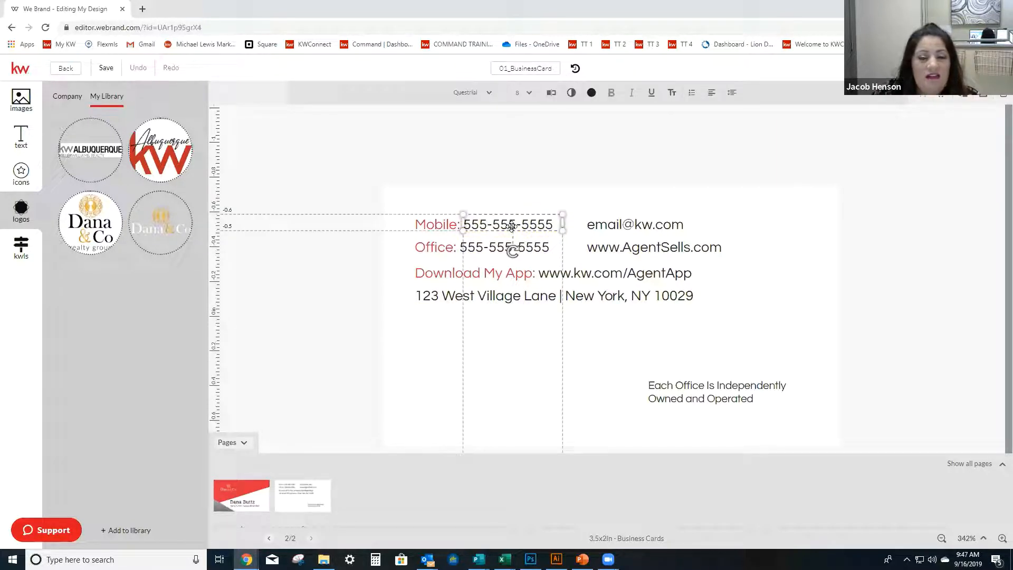
left_click(511, 227)
left_click_drag(464, 224, 529, 224)
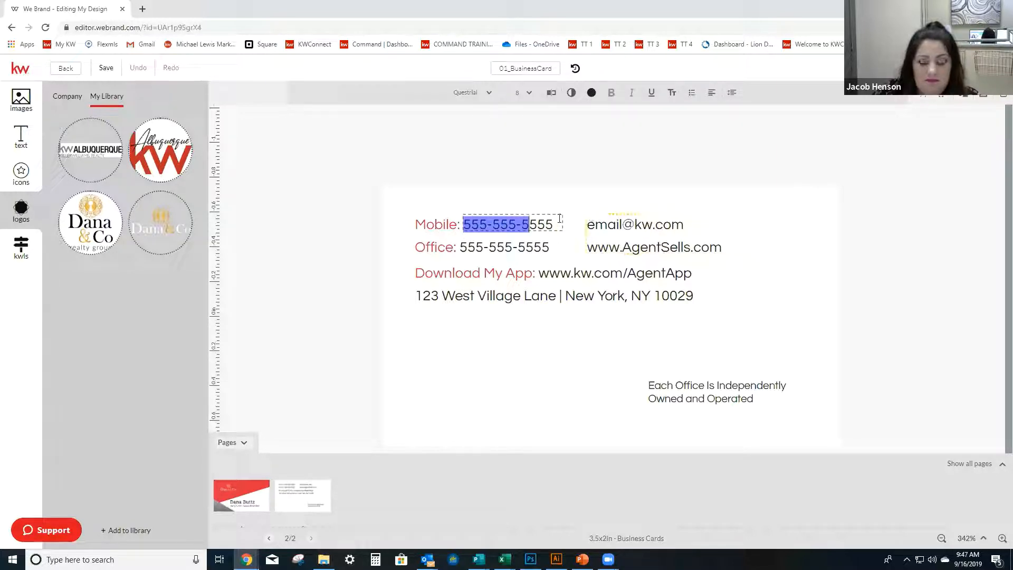
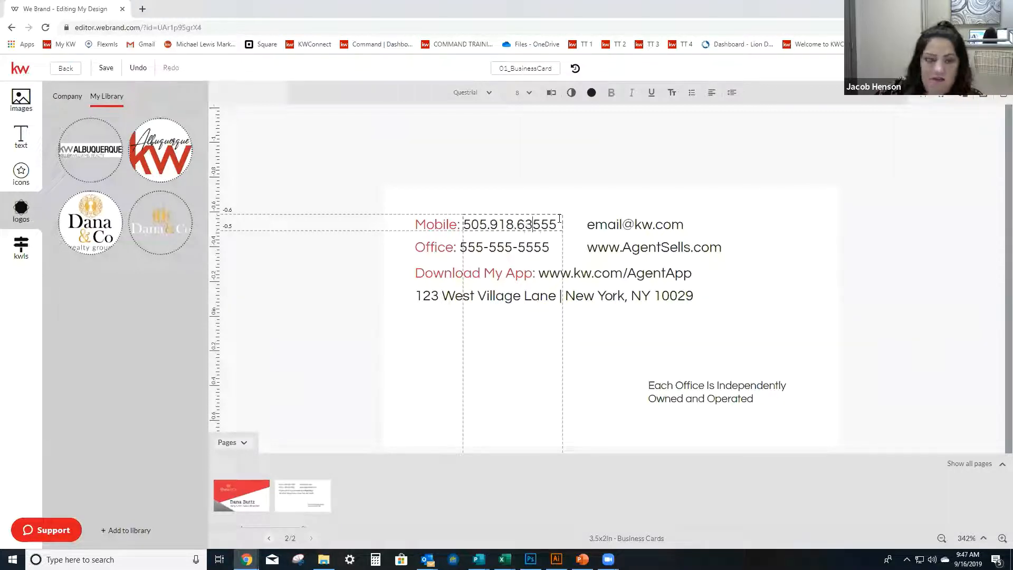
key("Delete")
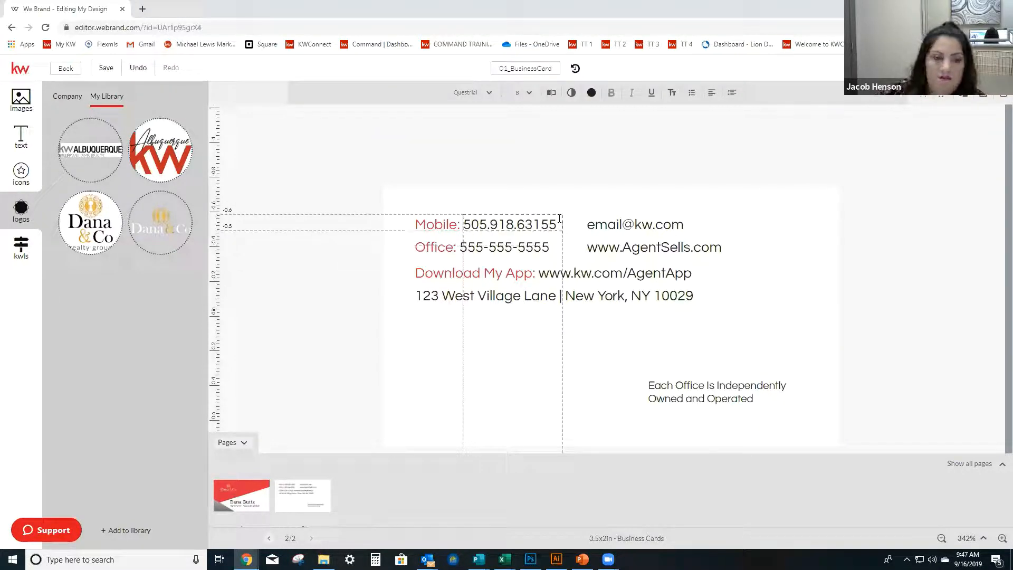
Replace the Office placeholder number with the agent's office phone number, separated by periods.
left_click(539, 244)
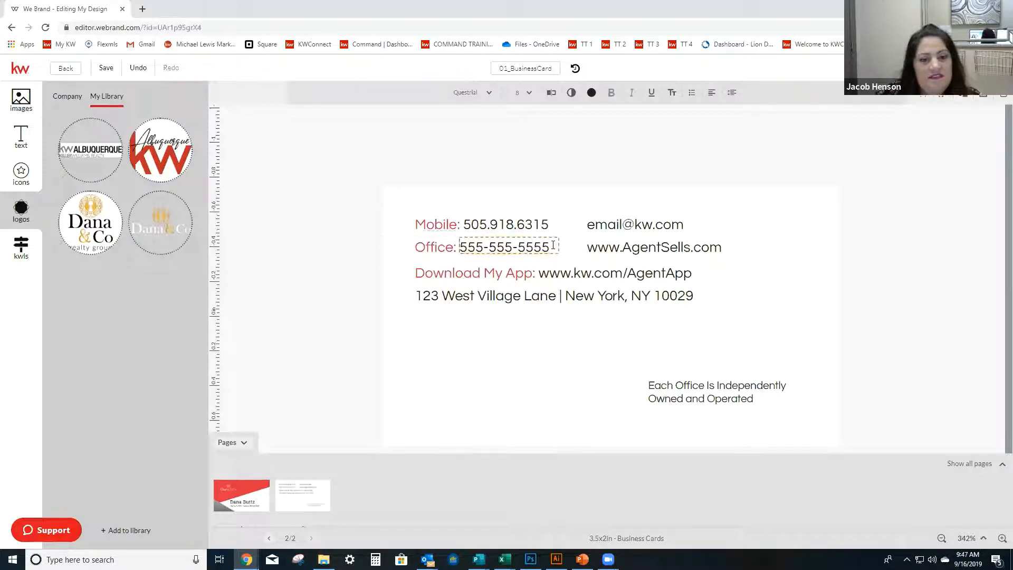
left_click_drag(496, 247, 391, 246)
left_click_drag(504, 242, 559, 248)
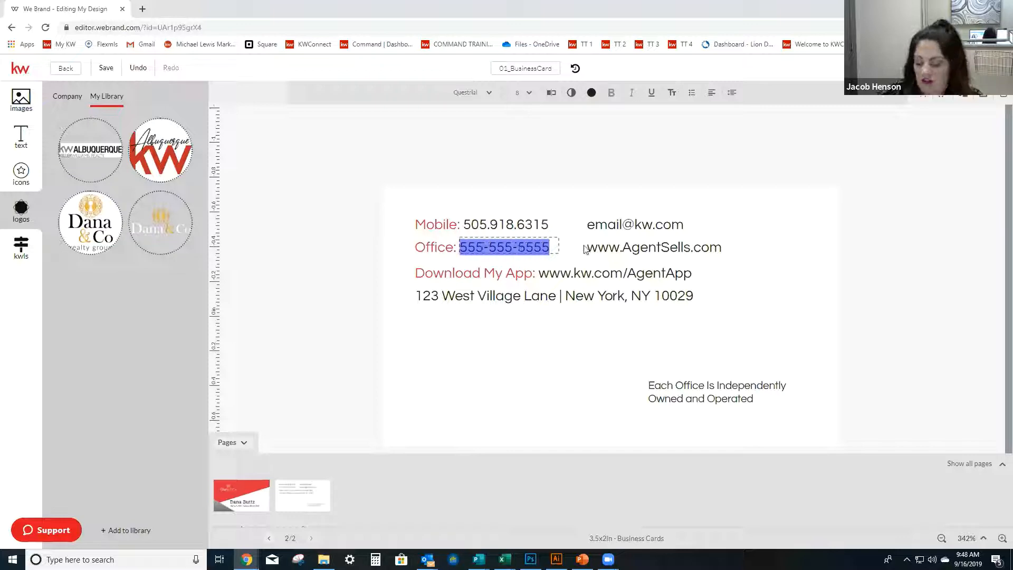
key("BackSpace")
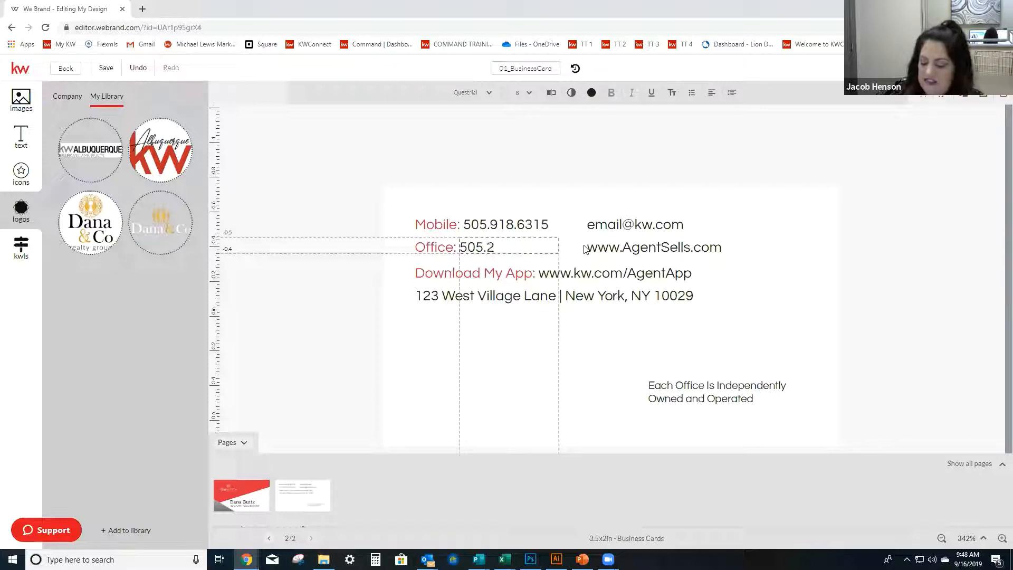
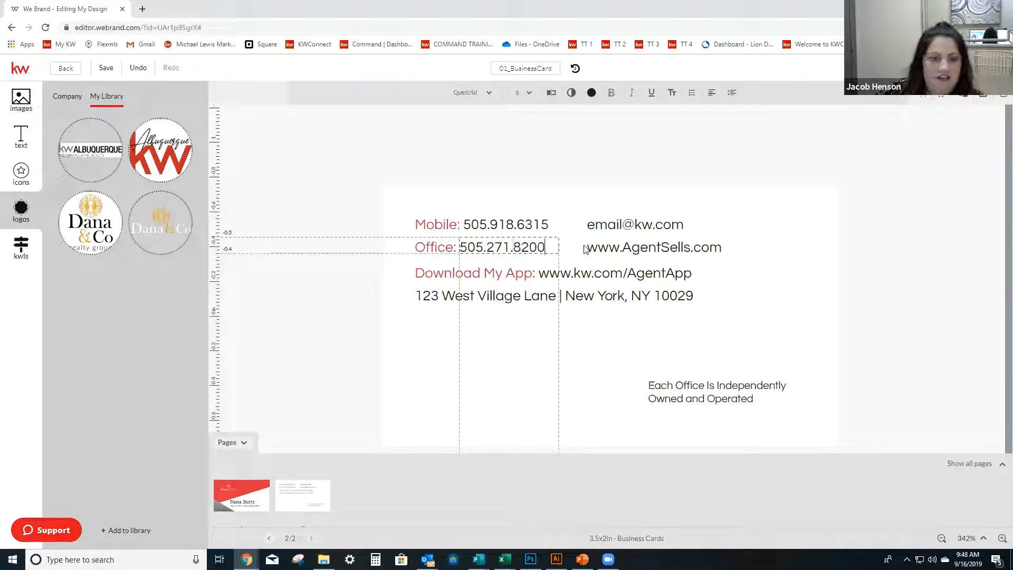
left_click(586, 247)
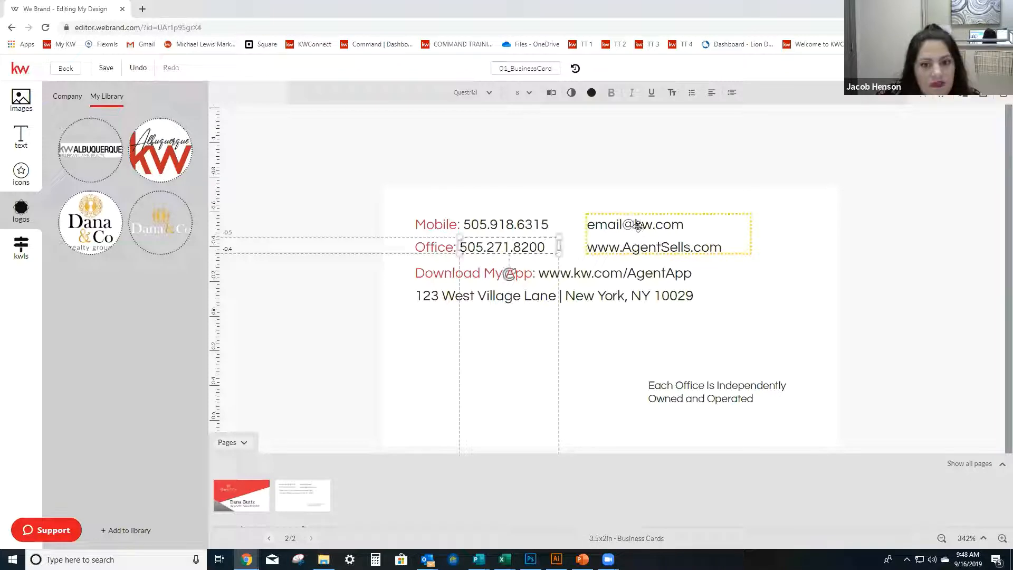
Replace the placeholder e-mail above the website line with the agent's e-mail address.
left_click(685, 232)
left_click_drag(690, 228, 560, 224)
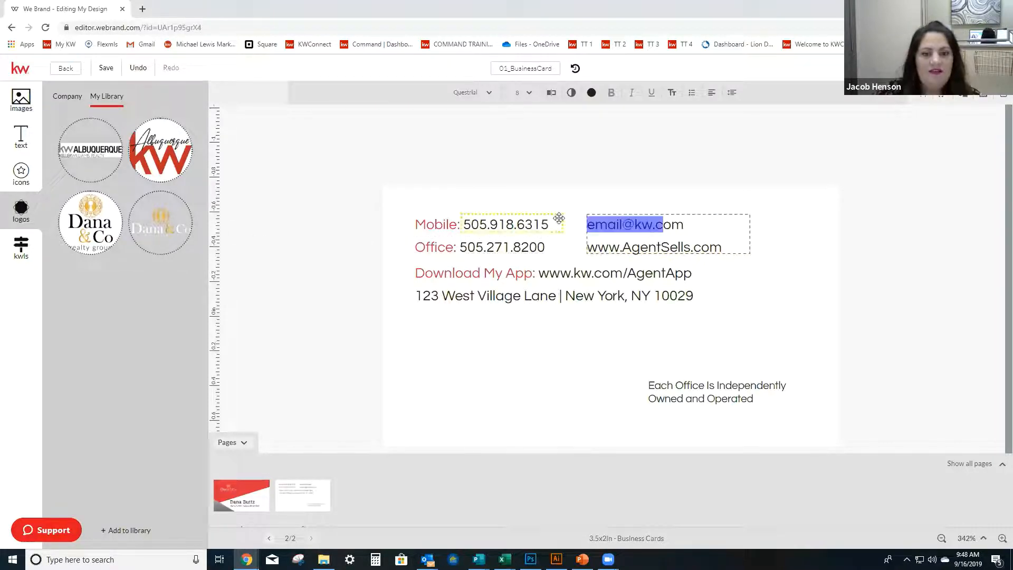
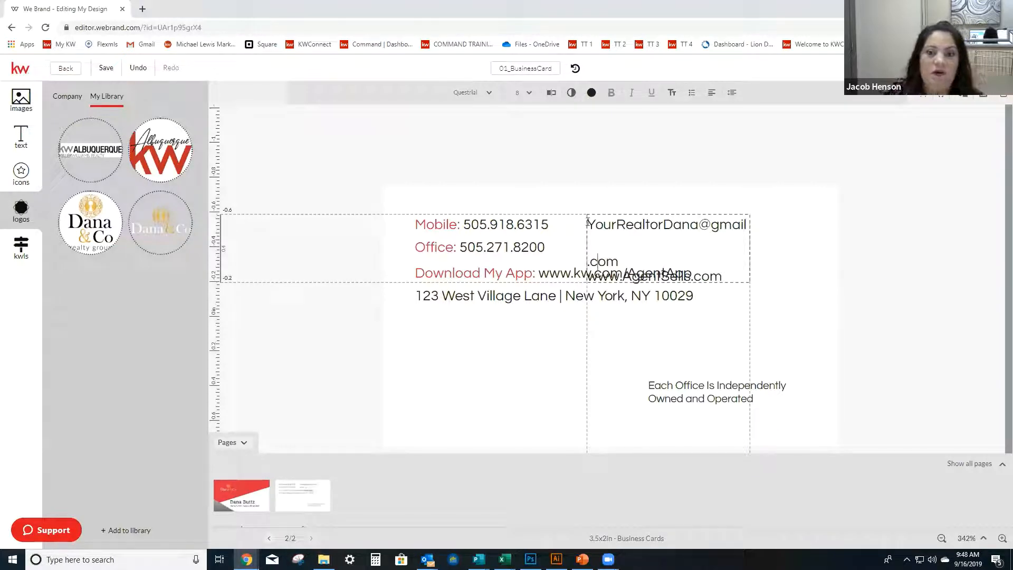
Widen the e-mail and website text box so the e-mail address fits on one line.
mouse_move(747, 213)
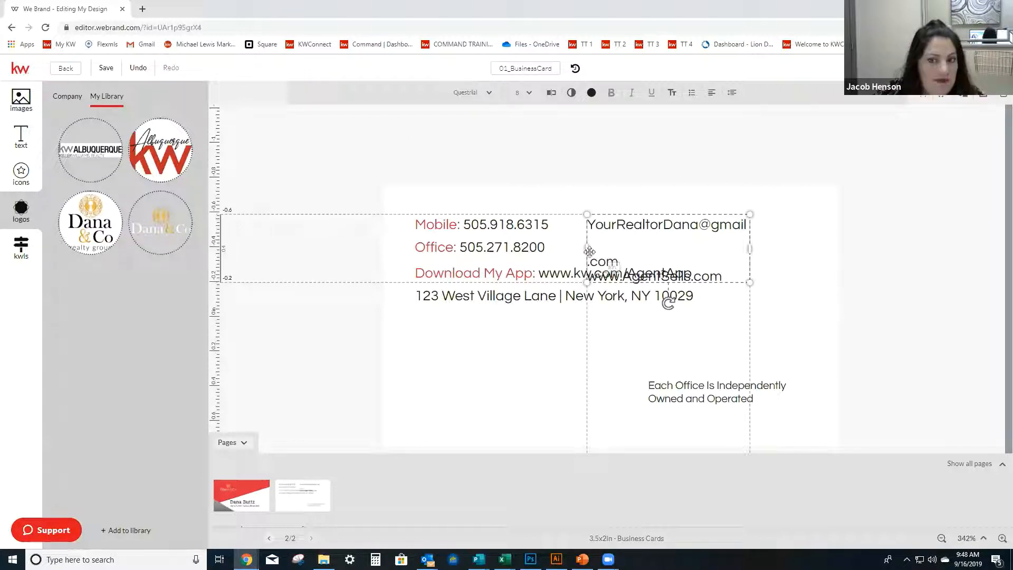
left_click(824, 235)
left_click(742, 234)
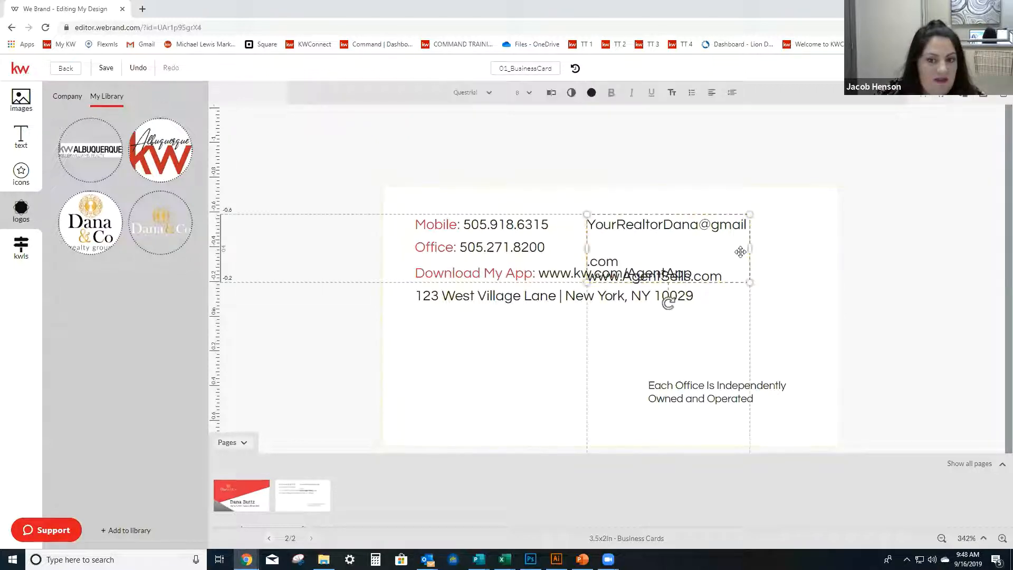
left_click_drag(739, 250, 793, 243)
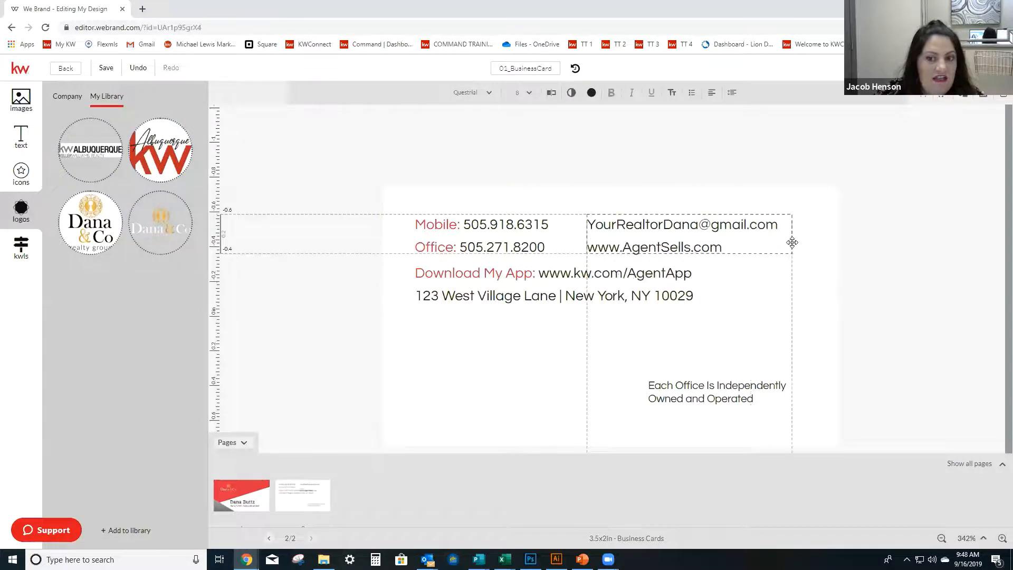
left_click(895, 254)
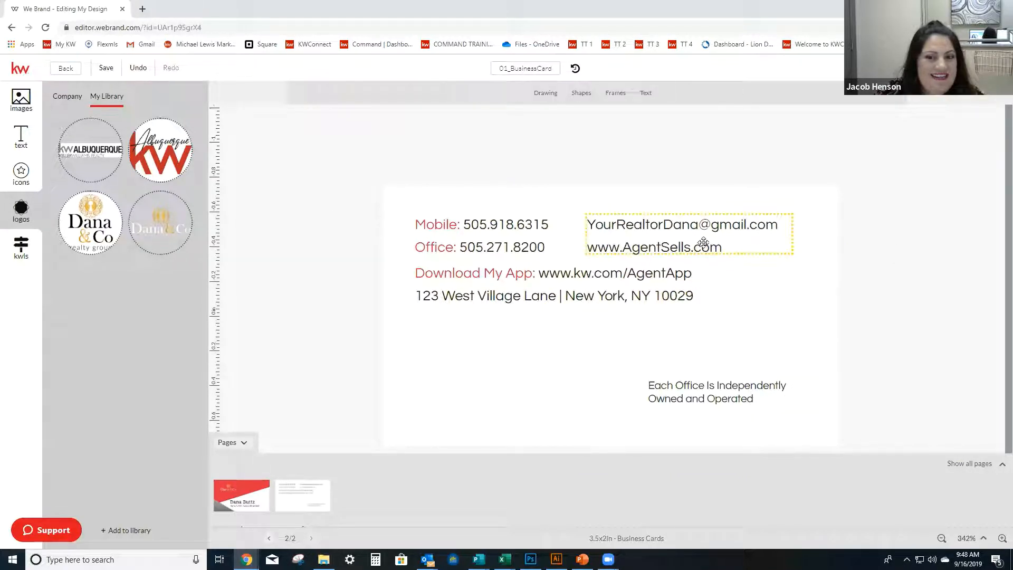
left_click(701, 243)
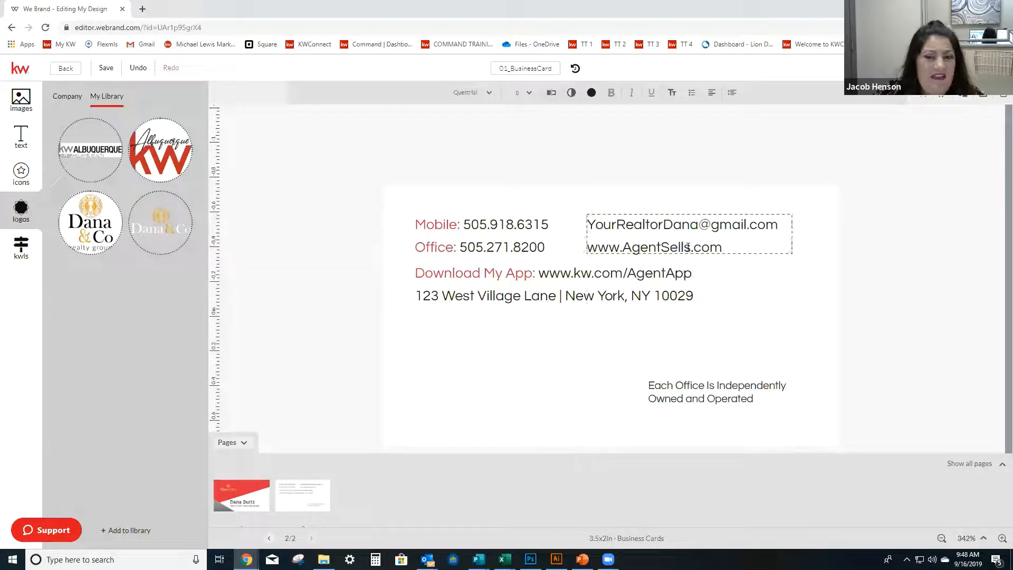
left_click_drag(687, 247, 623, 247)
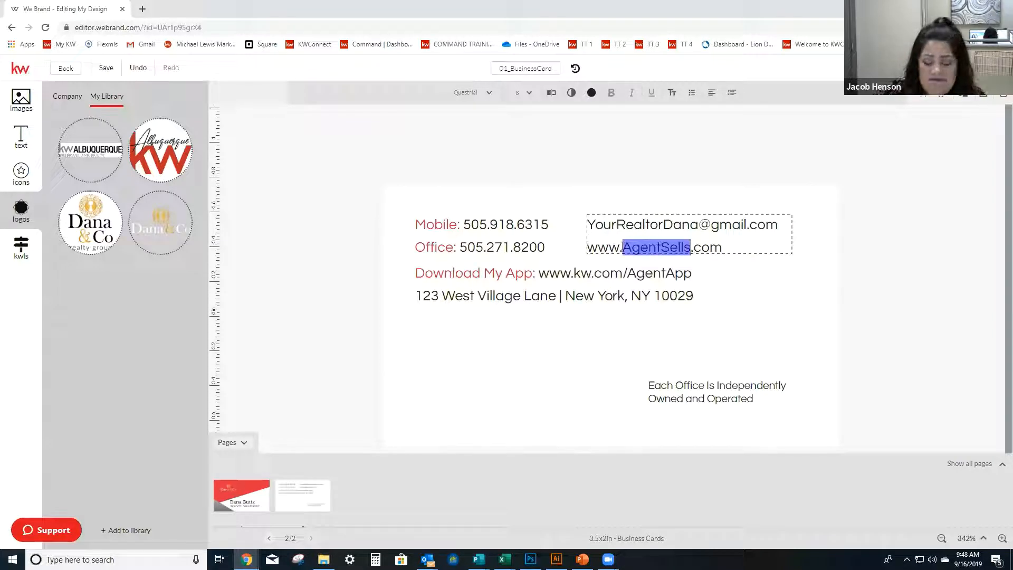
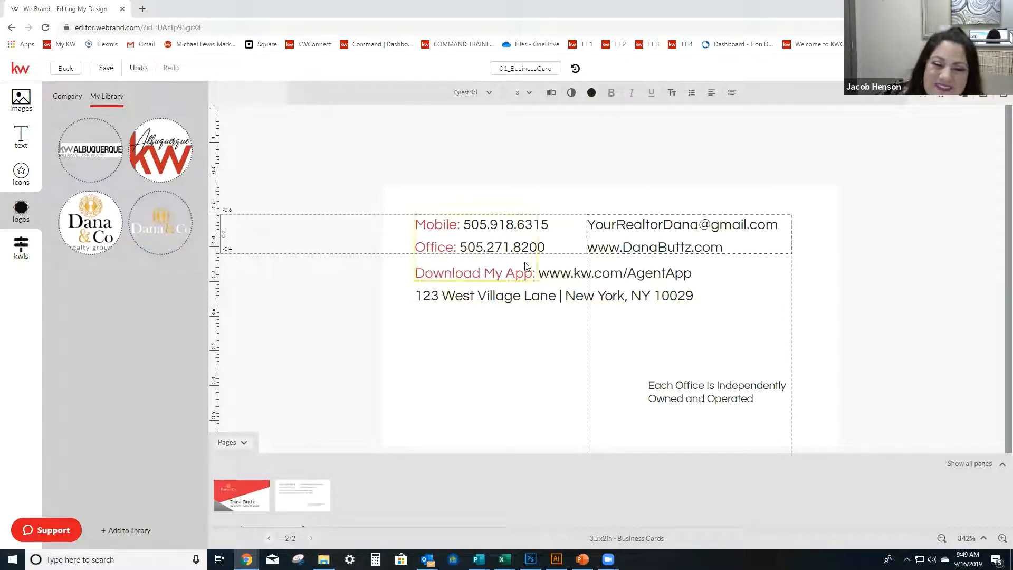
left_click(552, 276)
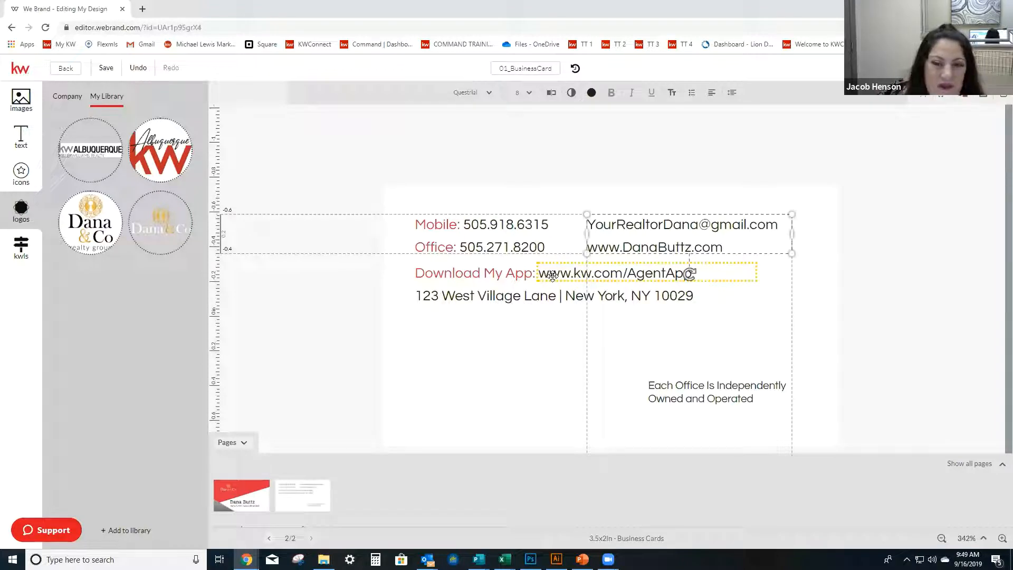
left_click(553, 276)
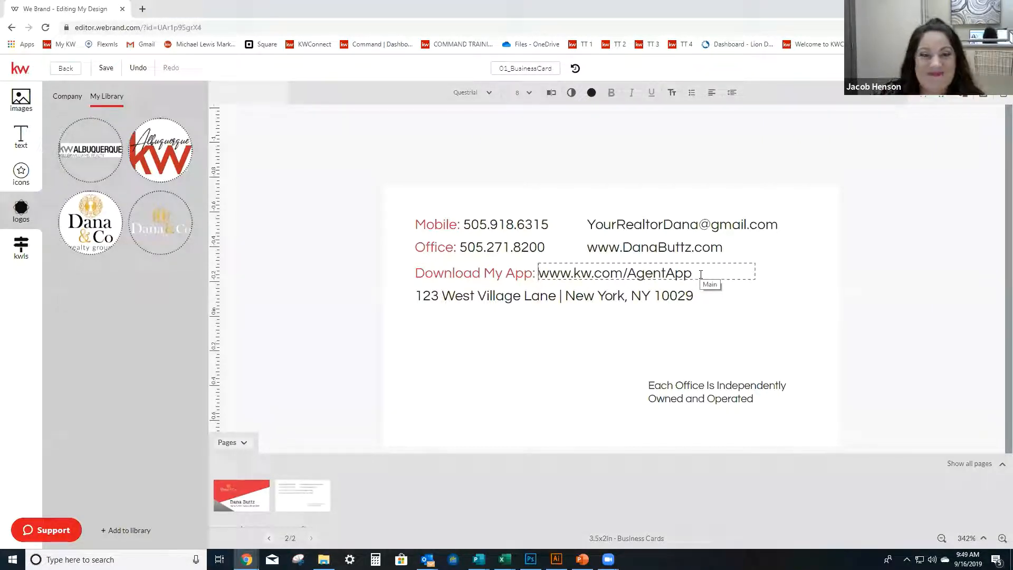
mouse_move(676, 273)
left_mouse_down()
mouse_move(539, 273)
mouse_move(665, 276)
left_mouse_up()
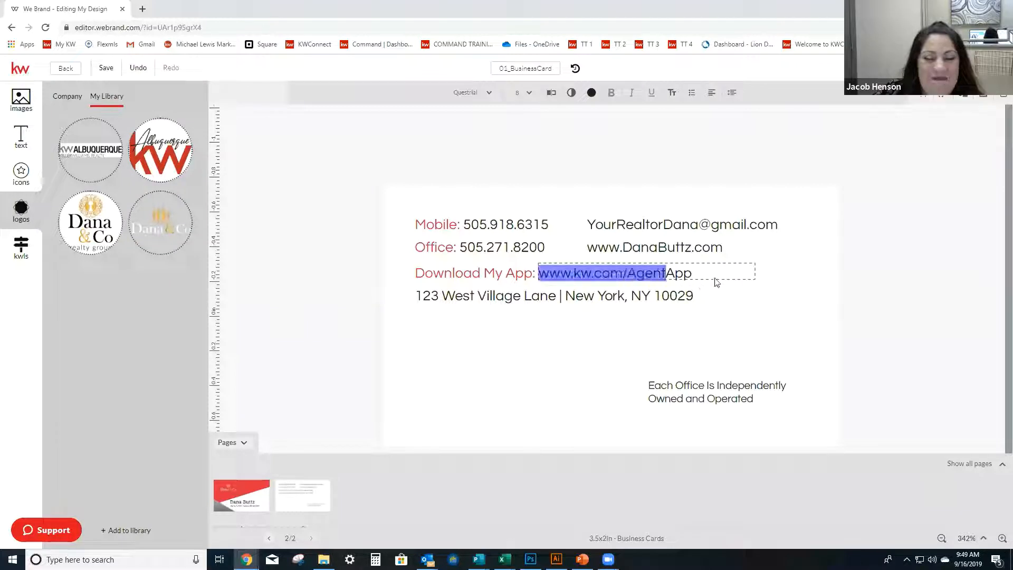
left_click(713, 272)
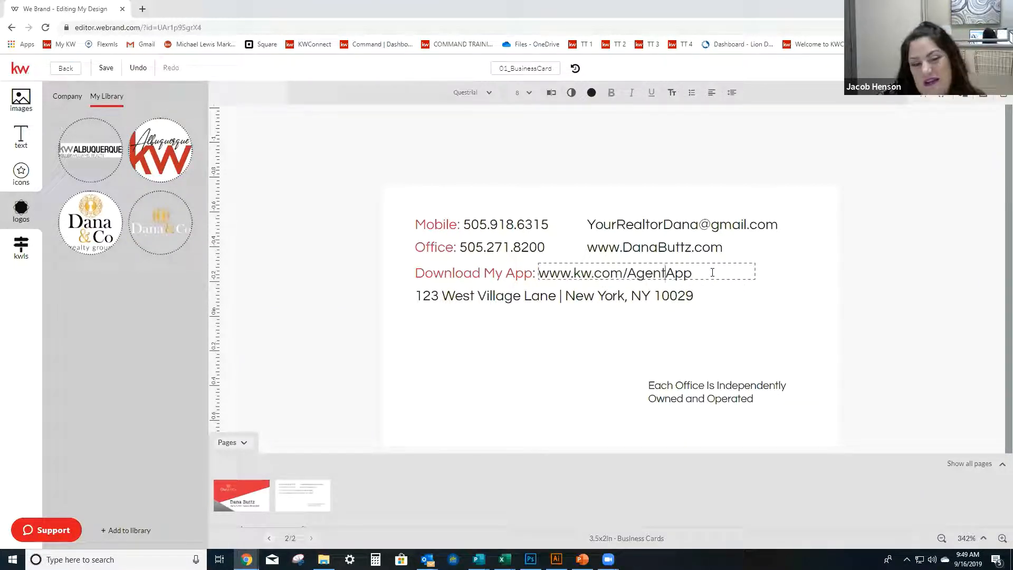
Replace the placeholder street in the address line with the office's street address, keeping the vertical bar after it.
left_click_drag(536, 295, 280, 336)
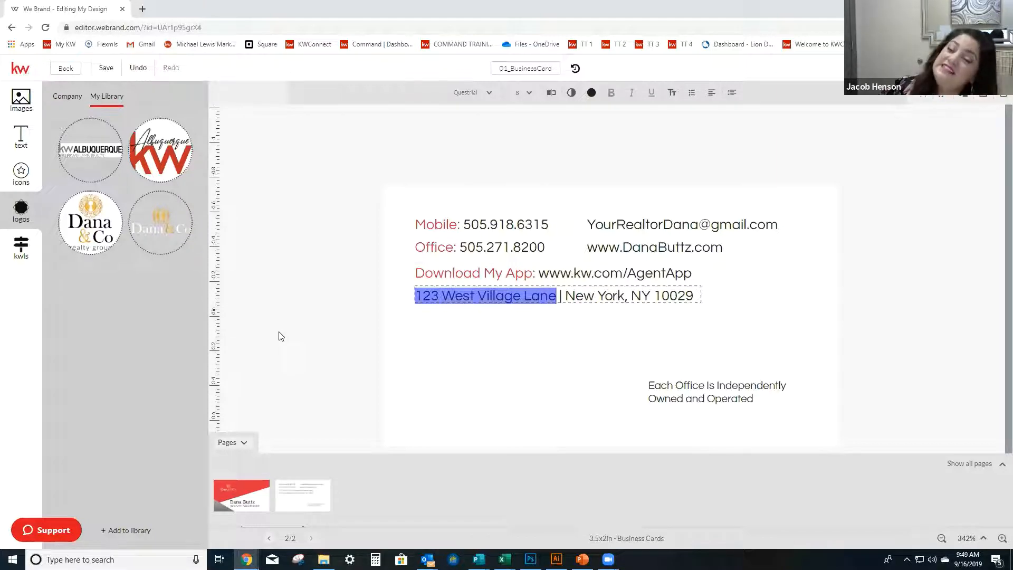
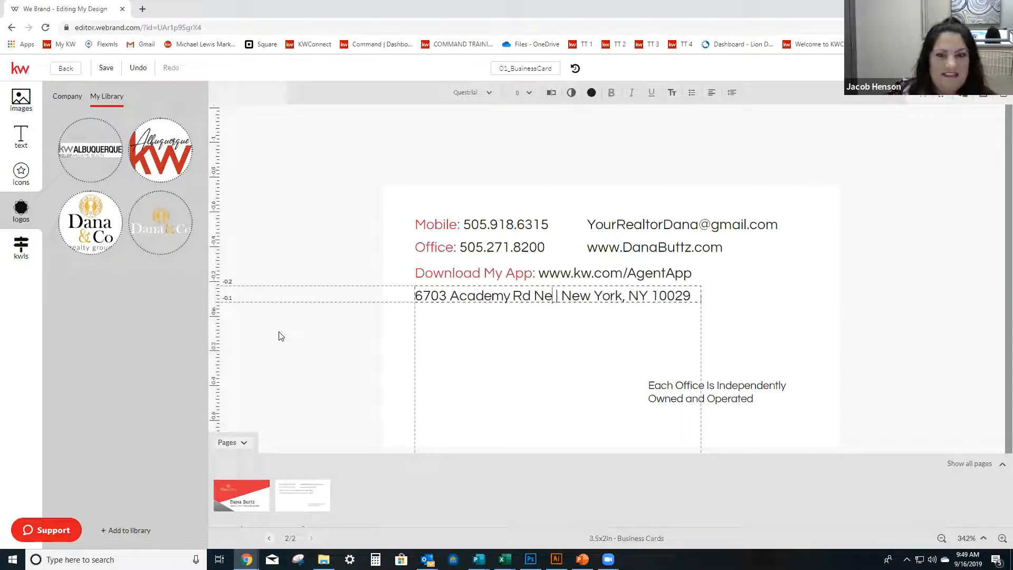
Replace the placeholder city in the address line with the office's city.
left_click_drag(624, 290, 565, 299)
left_click(581, 296)
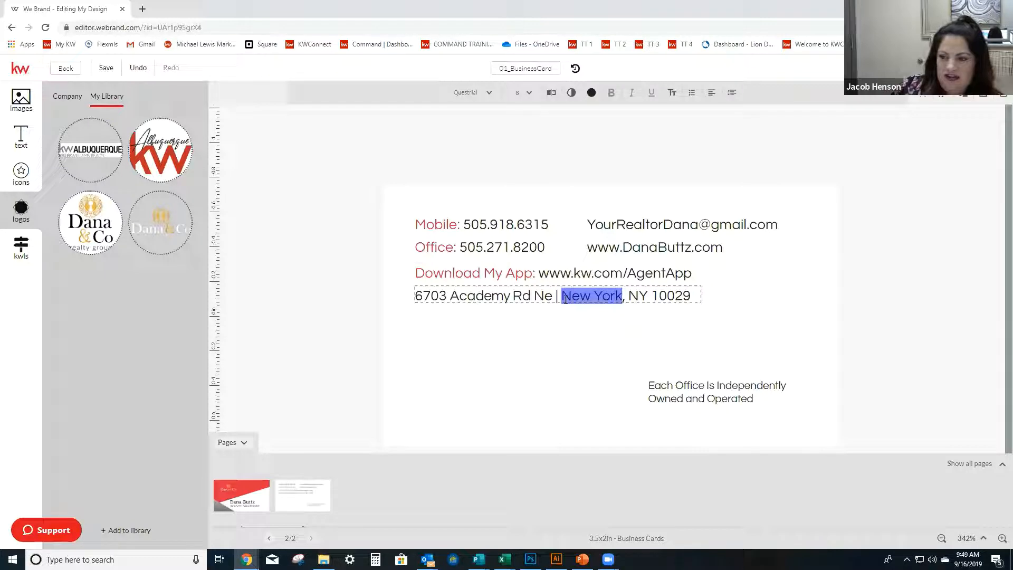
type("Albuquerque")
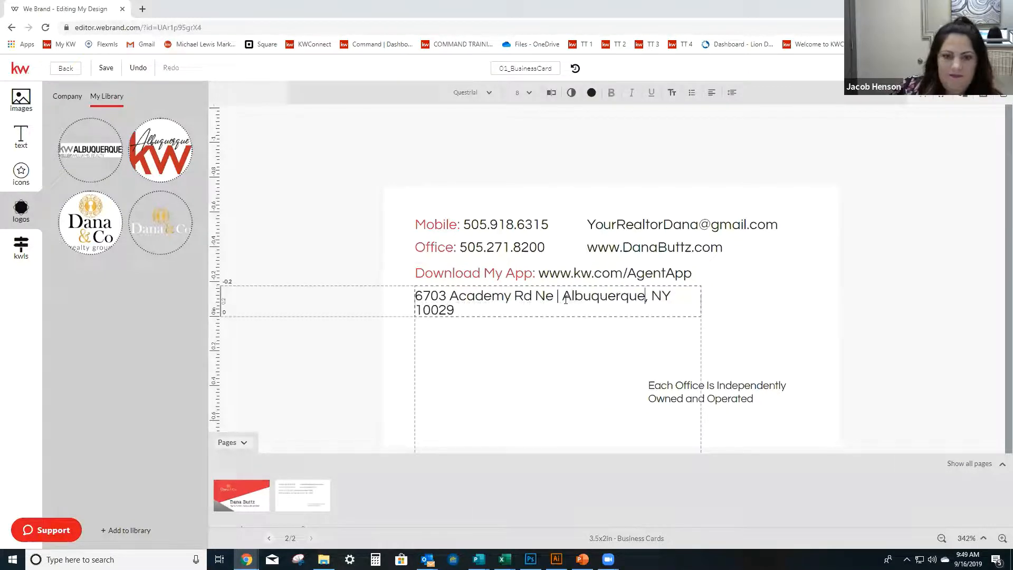
Change the state abbreviation and ZIP code at the end of the address line to the office's own.
left_click(683, 297)
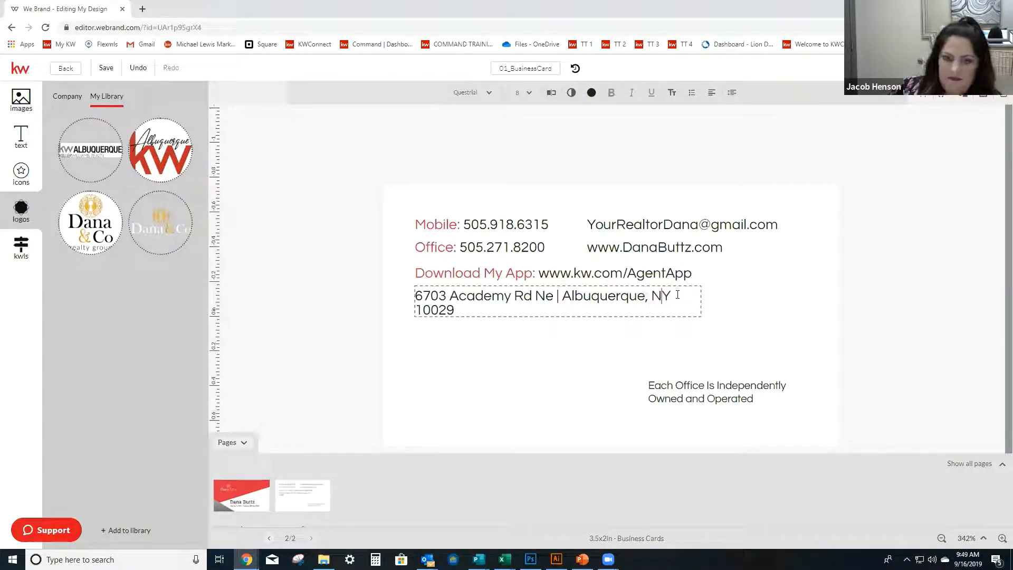
key("BackSpace")
type("M")
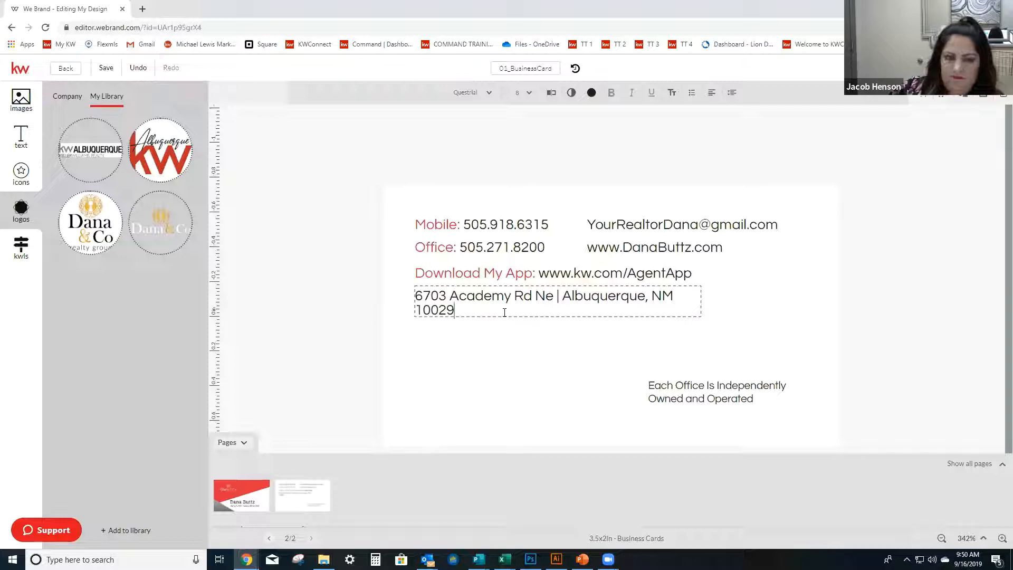
key("BackSpace")
key("BackSpace")
key("BackSpace")
key("BackSpace")
key("BackSpace")
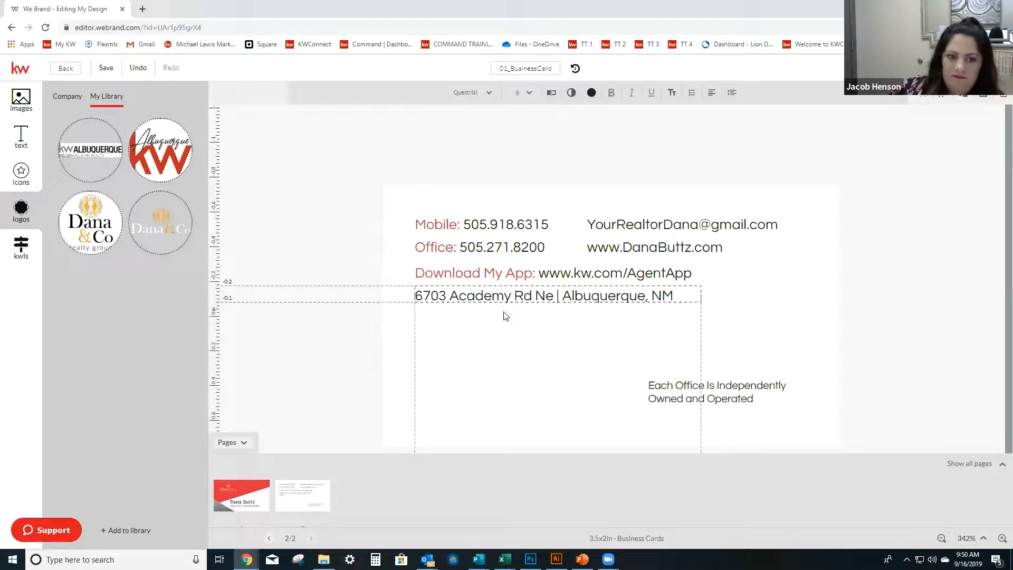
type("87109")
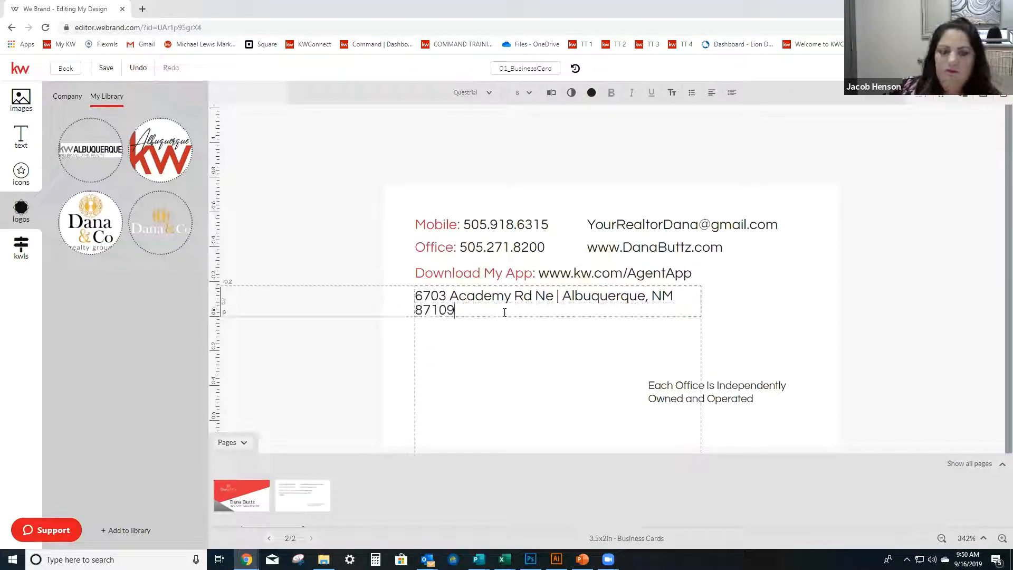
Widen the address text box so the whole address fits on one line, ending just inside the card's right edge.
left_click(637, 305)
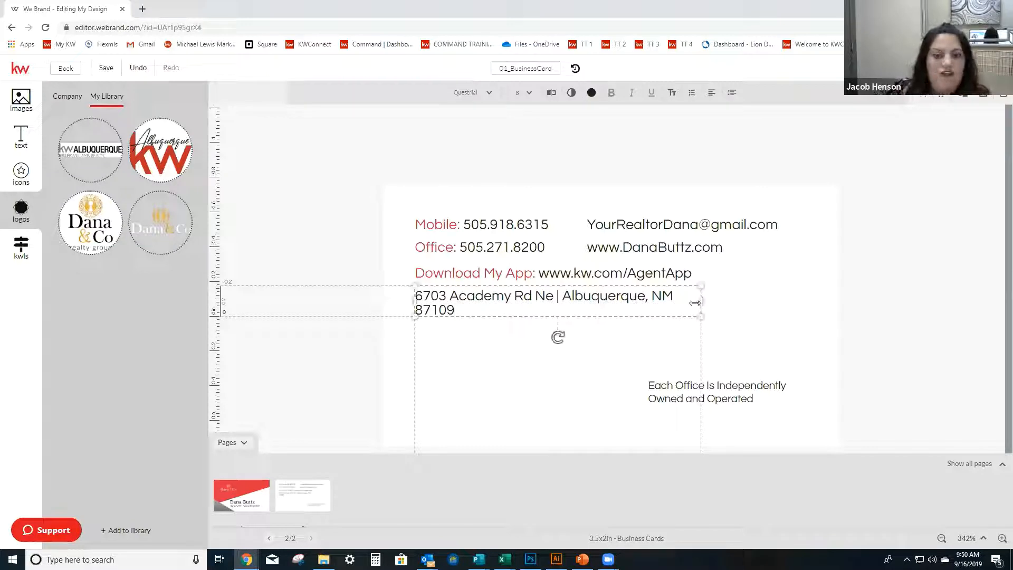
left_click_drag(703, 299, 834, 278)
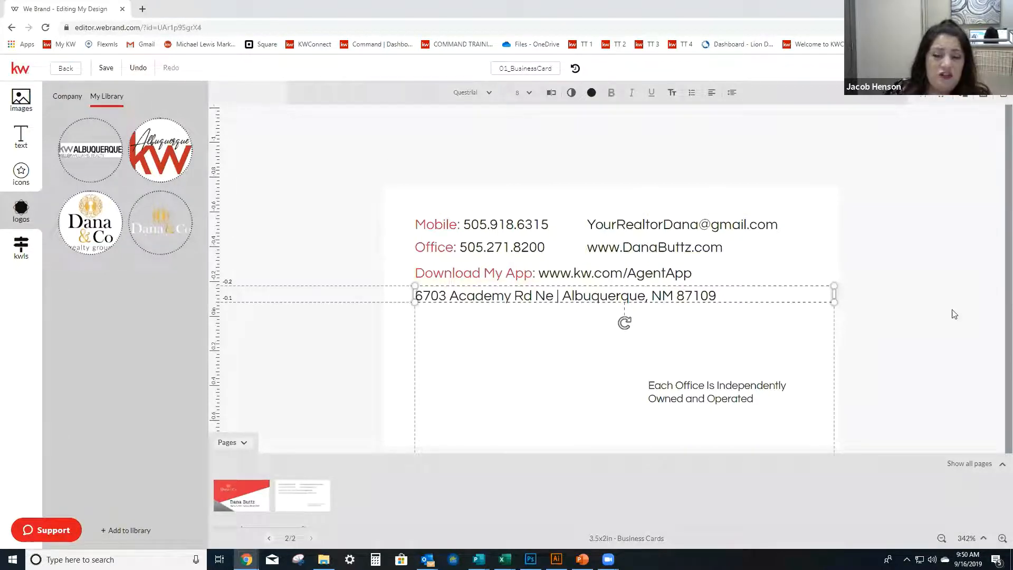
left_click_drag(834, 293, 815, 297)
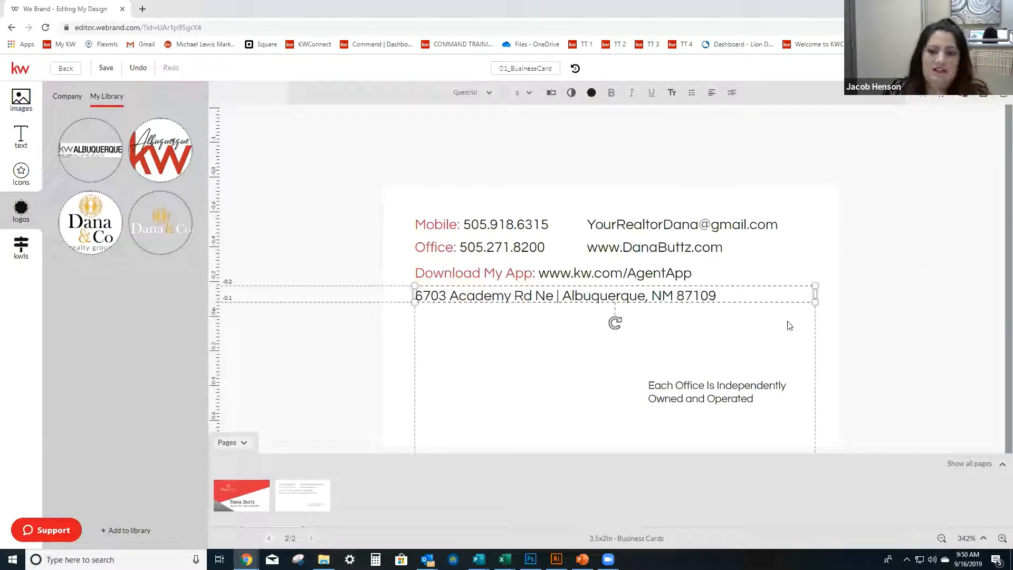
left_click(864, 354)
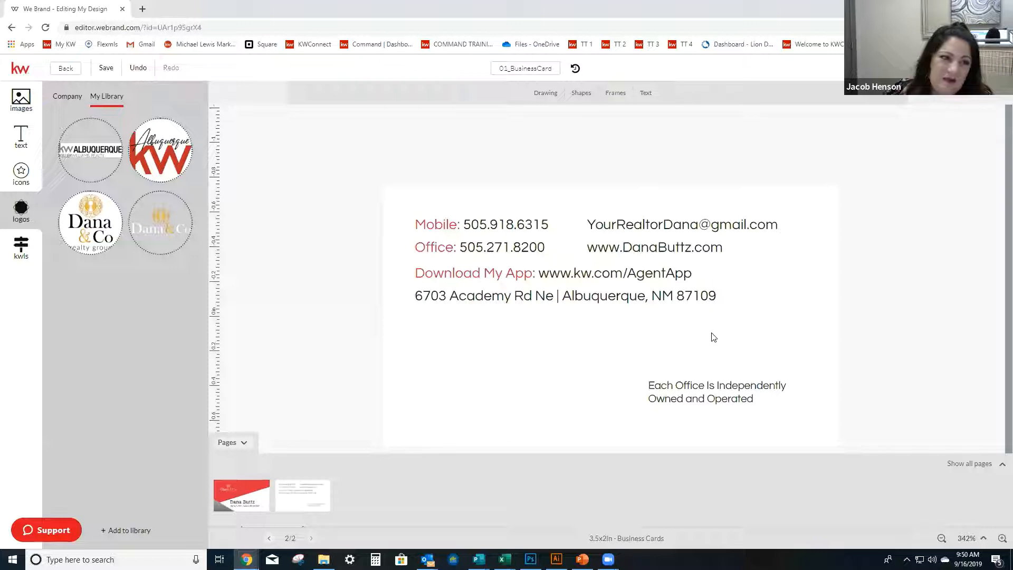
Place the black-and-gold Dana & Co realty group logo from the library below the address and shrink it to clear the text.
left_click_drag(96, 226, 527, 360)
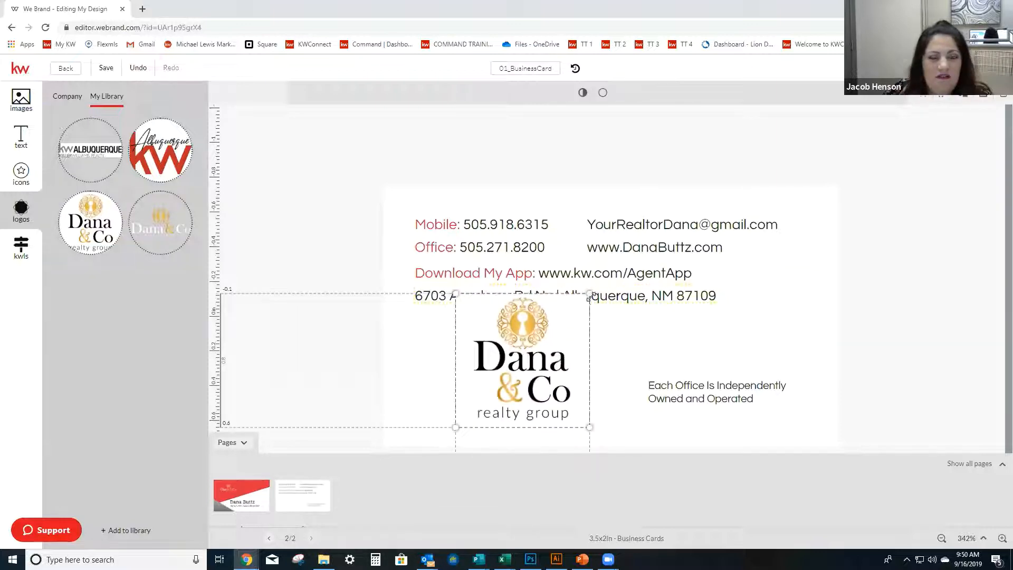
left_click_drag(589, 297, 509, 359)
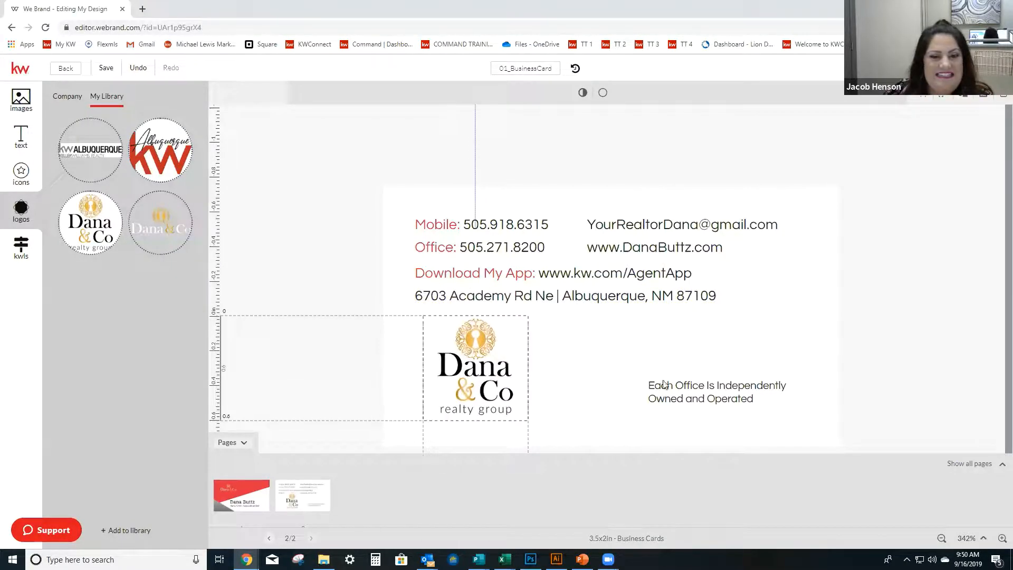
left_click(800, 391)
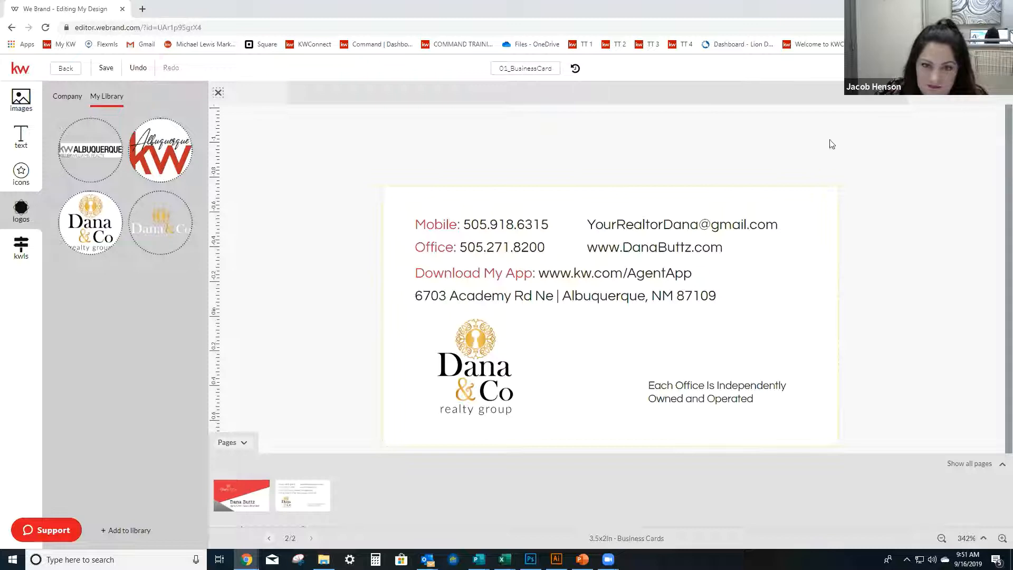
Delete the "Download My" wording from the red label text box, erasing back through the Office label above it.
left_click(615, 281)
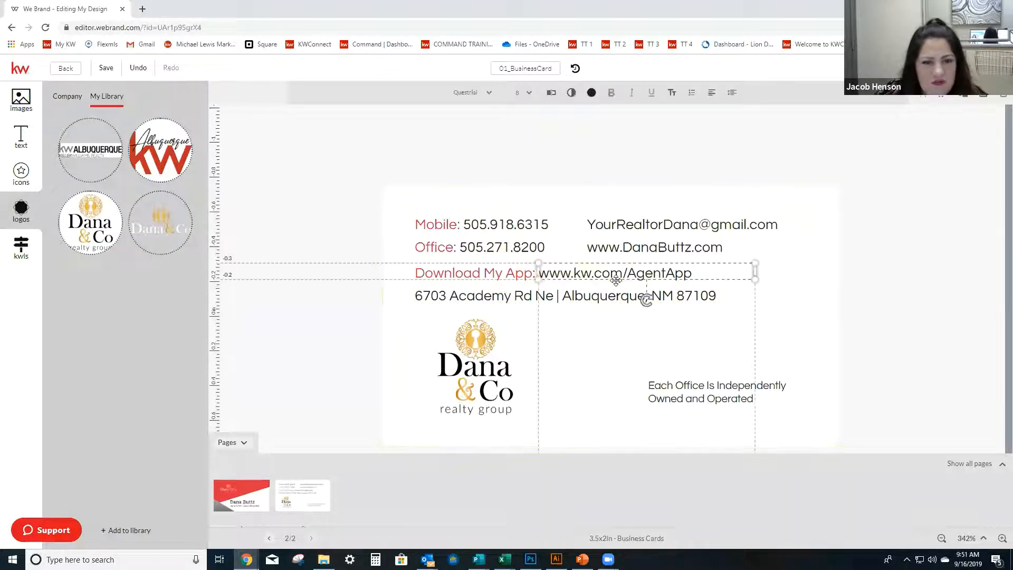
left_click(473, 271)
left_click(474, 271)
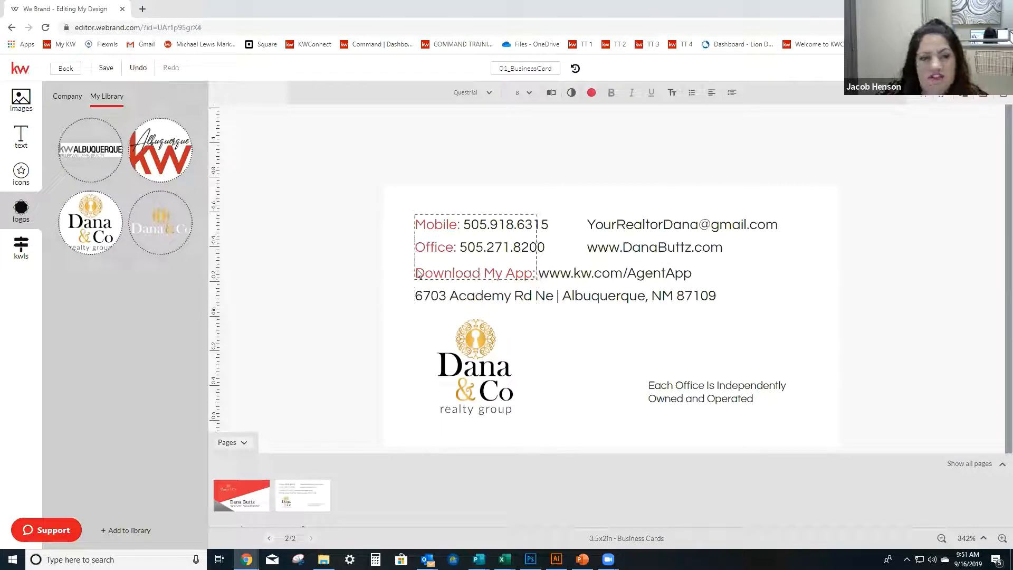
left_click_drag(416, 273, 547, 280)
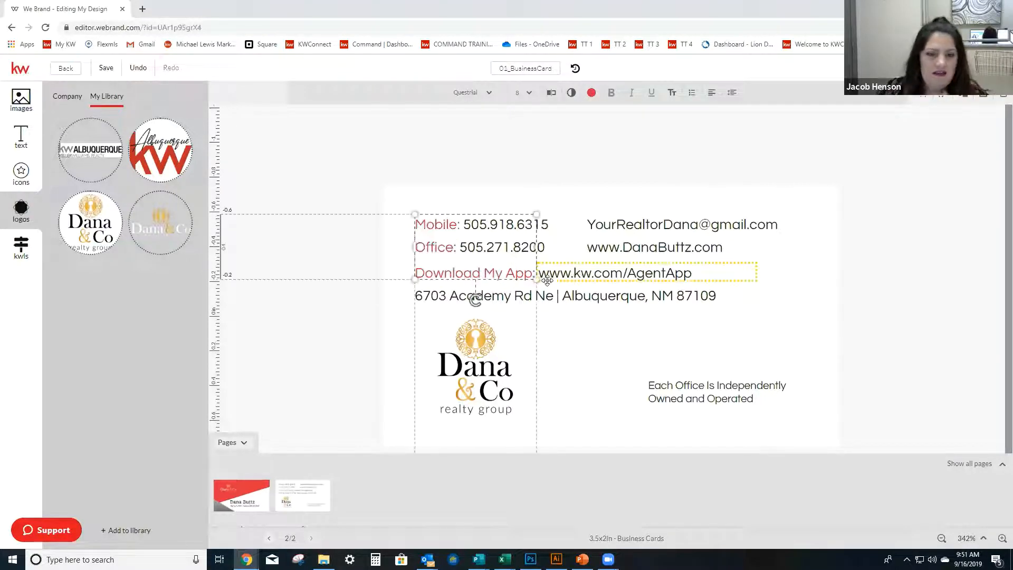
left_click(501, 271)
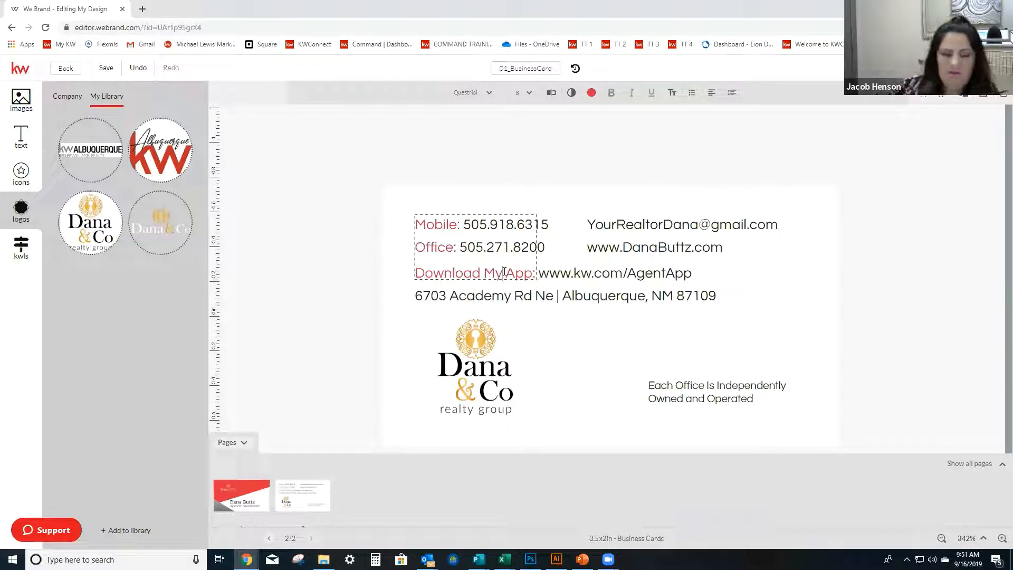
key("BackSpace")
key("BackSpace")
key("BackSpace")
key("BackSpace")
key("BackSpace")
key("BackSpace")
key("BackSpace")
key("BackSpace")
key("BackSpace")
key("BackSpace")
key("BackSpace")
key("BackSpace")
key("BackSpace")
key("BackSpace")
key("BackSpace")
key("BackSpace")
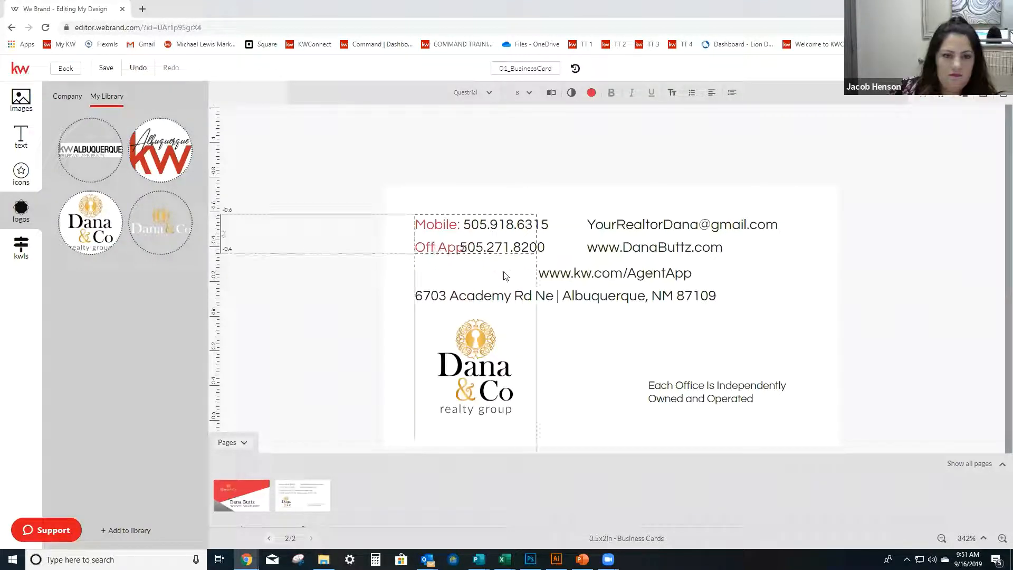
key("BackSpace")
key("BackSpace")
key("BackSpace")
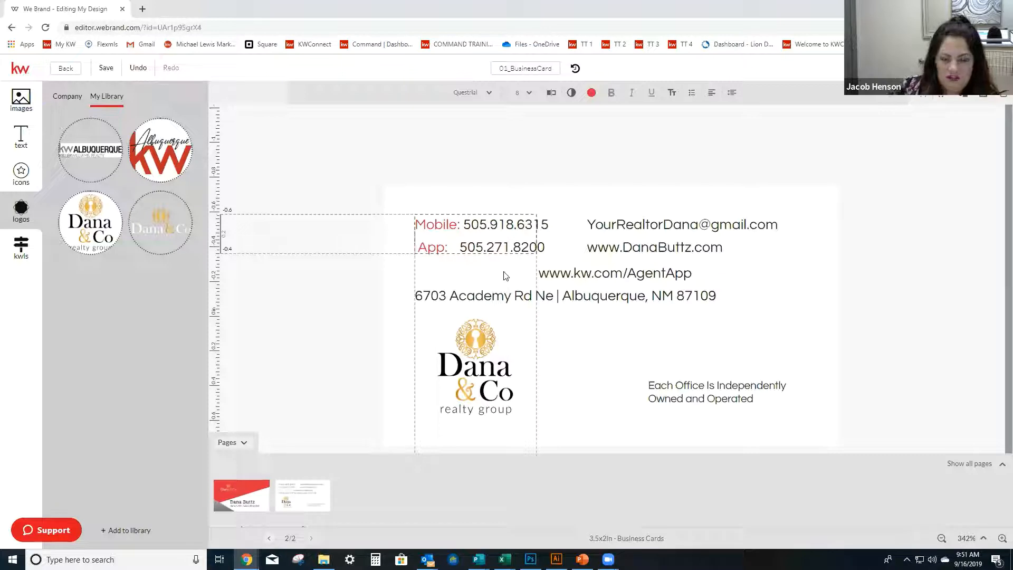
Retype the "Office:" label in front of "App:" on the second line of the red label text box.
type("B")
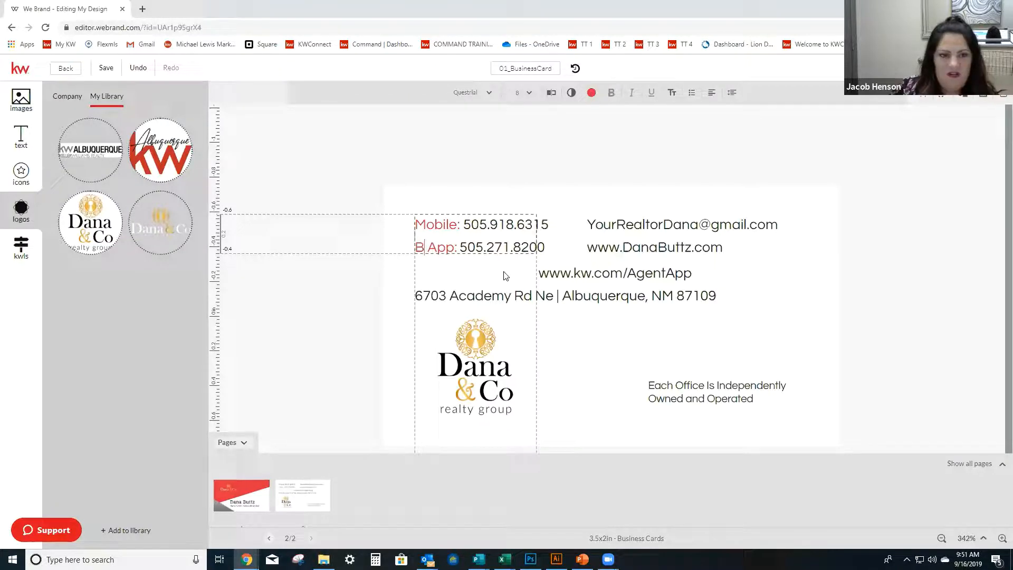
key("BackSpace")
type("Orr")
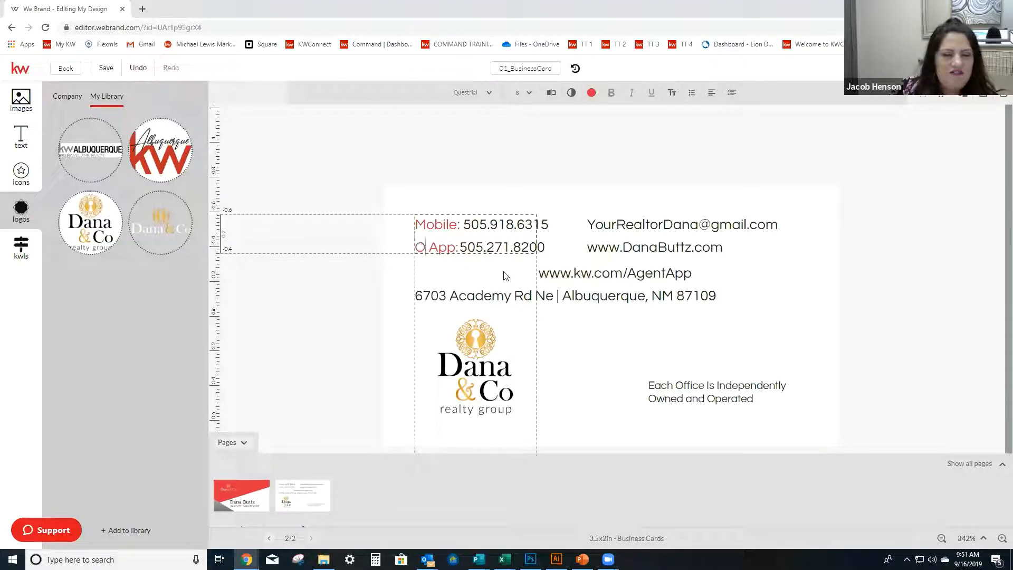
key("BackSpace")
key("BackSpace")
type("ffice")
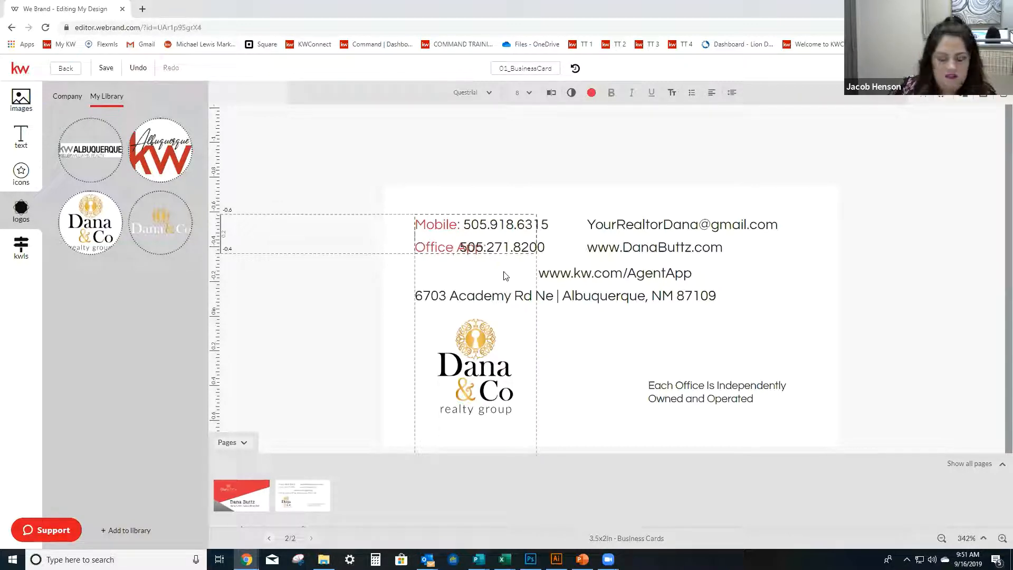
key("Delete")
key("Delete")
key("Delete")
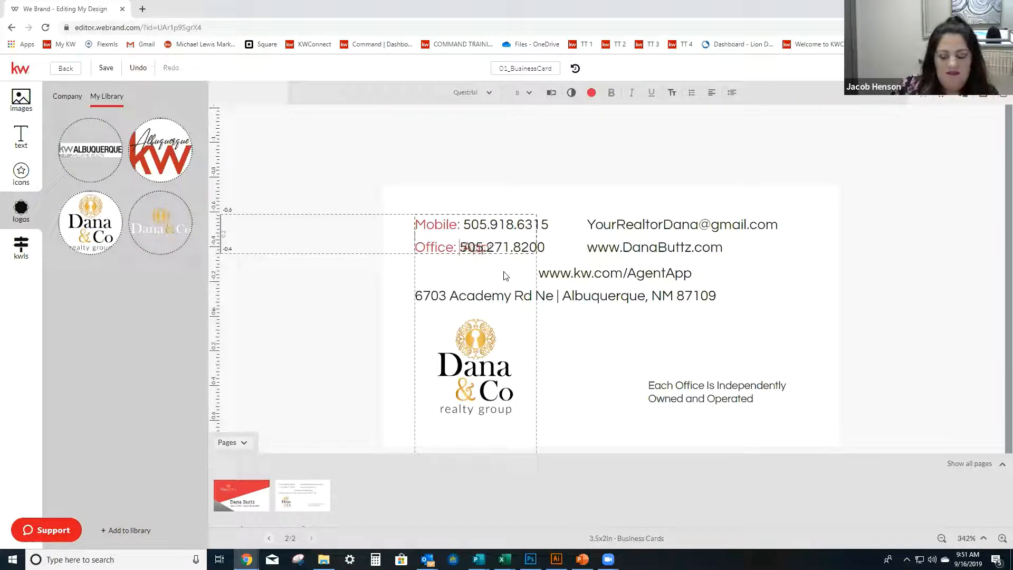
Insert "Book an" before "App:" and break the line so it sits on its own row below the Office label.
type("Book ")
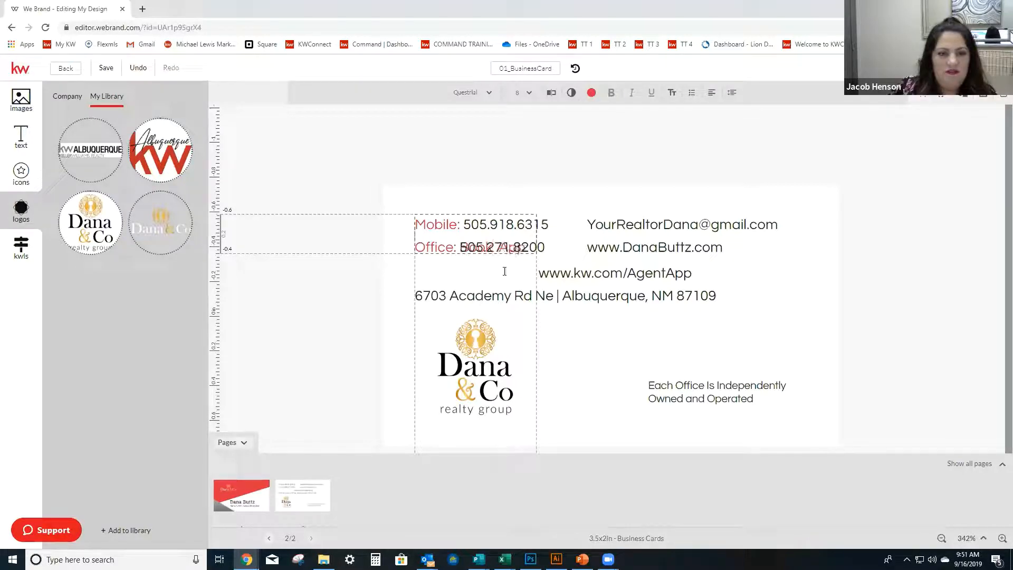
type("an")
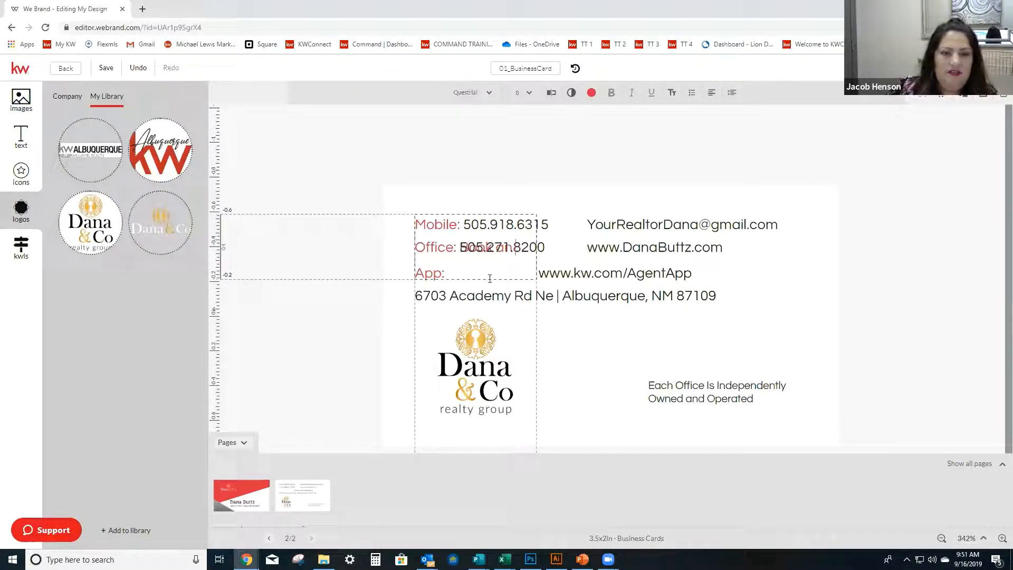
left_click(448, 247)
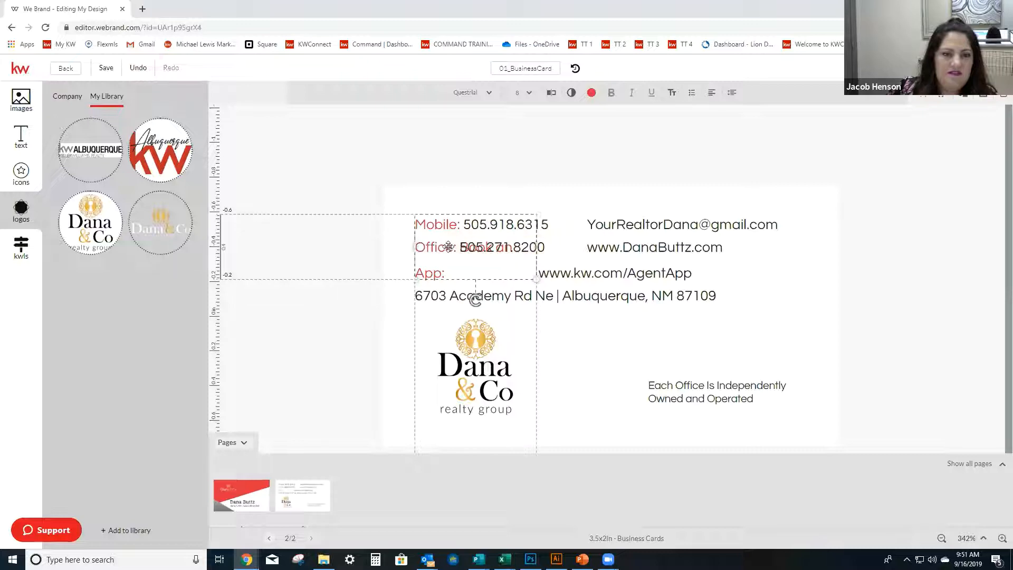
left_click(453, 248)
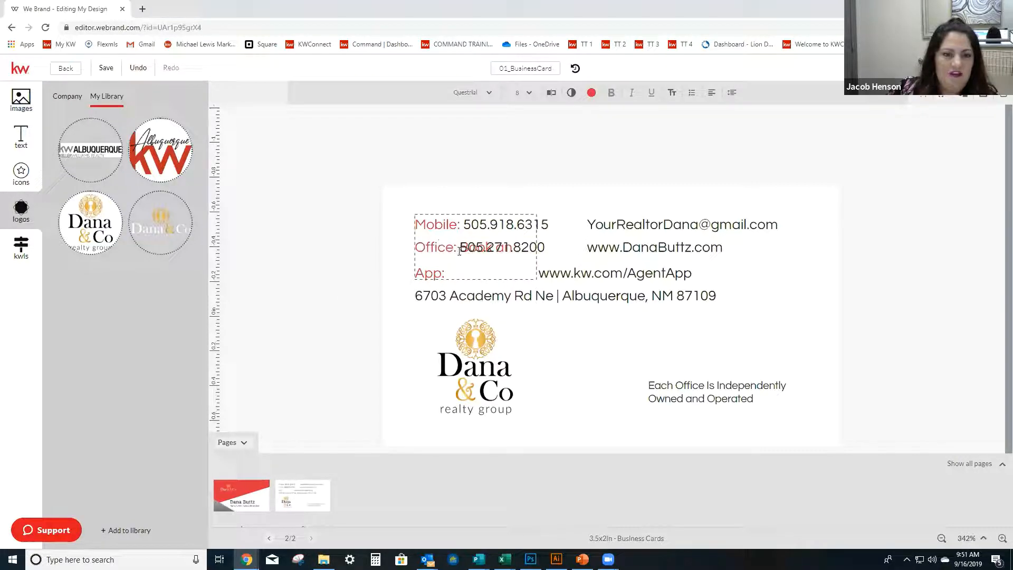
key("Return")
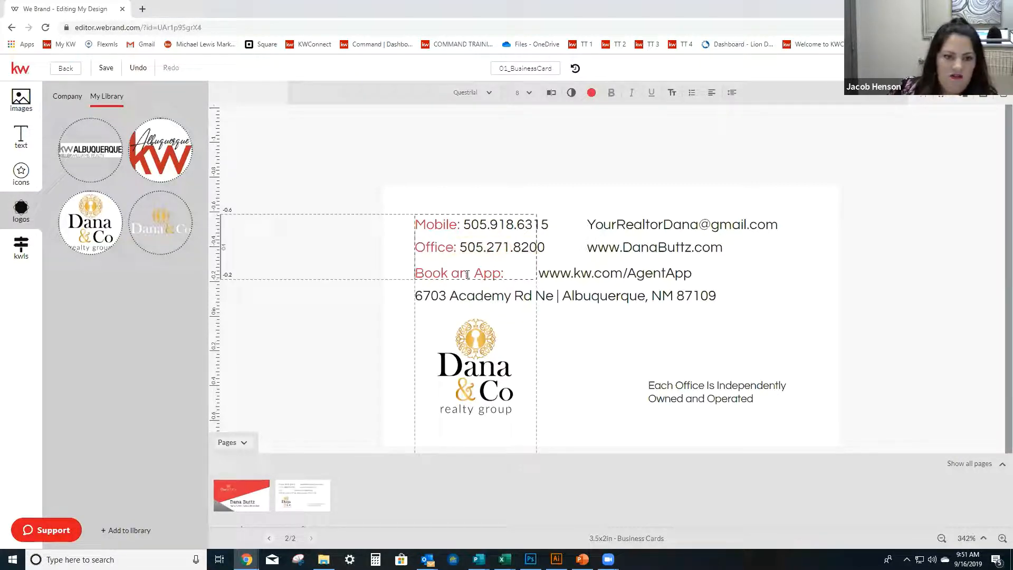
Complete the third red label as "Book an Appointment" and widen its text box so the label fits on one line.
left_click(474, 272)
key("BackSpace")
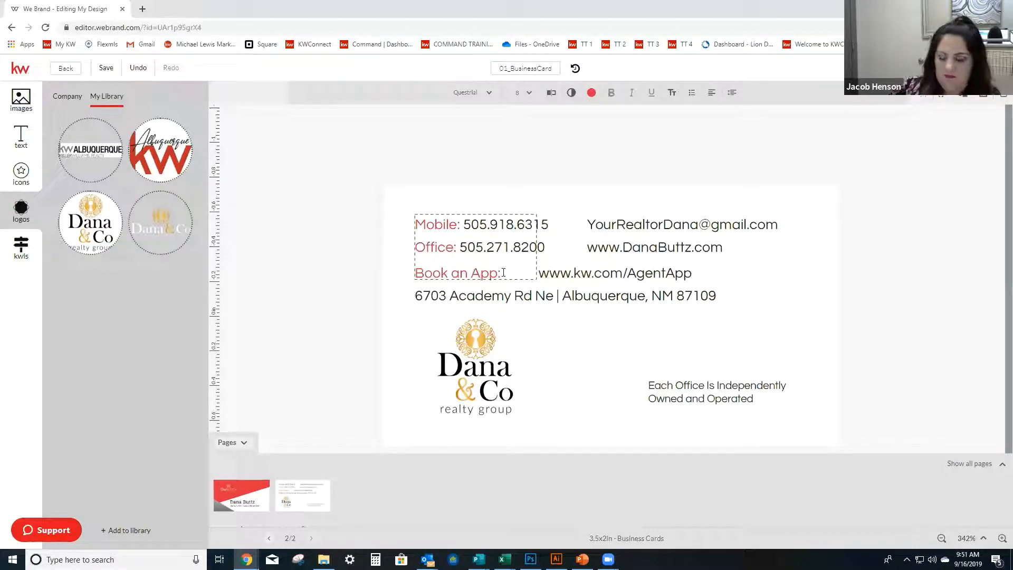
key("BackSpace")
type("ointment")
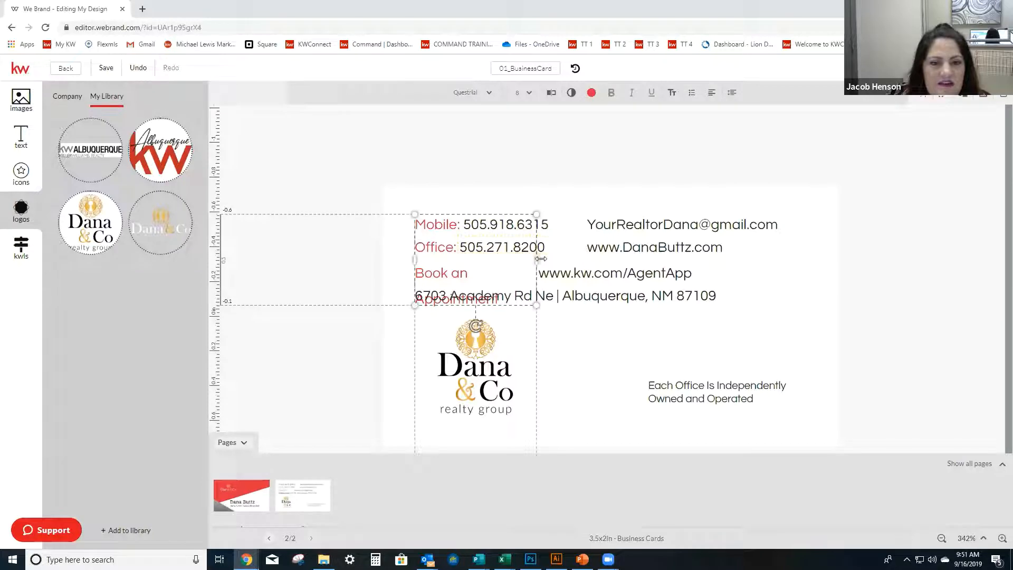
left_click_drag(537, 260, 562, 262)
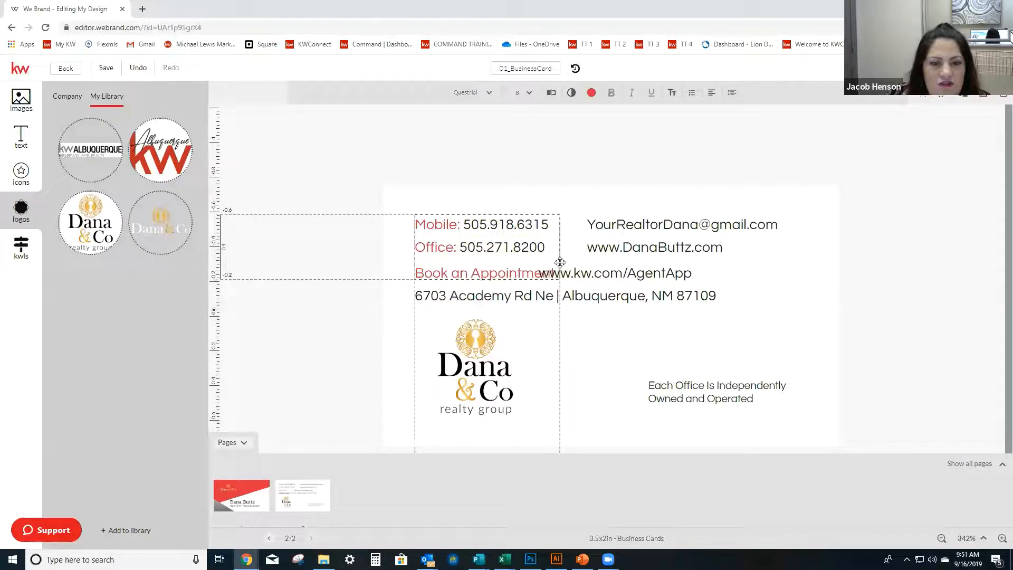
left_click(629, 268)
left_click_drag(629, 268, 667, 268)
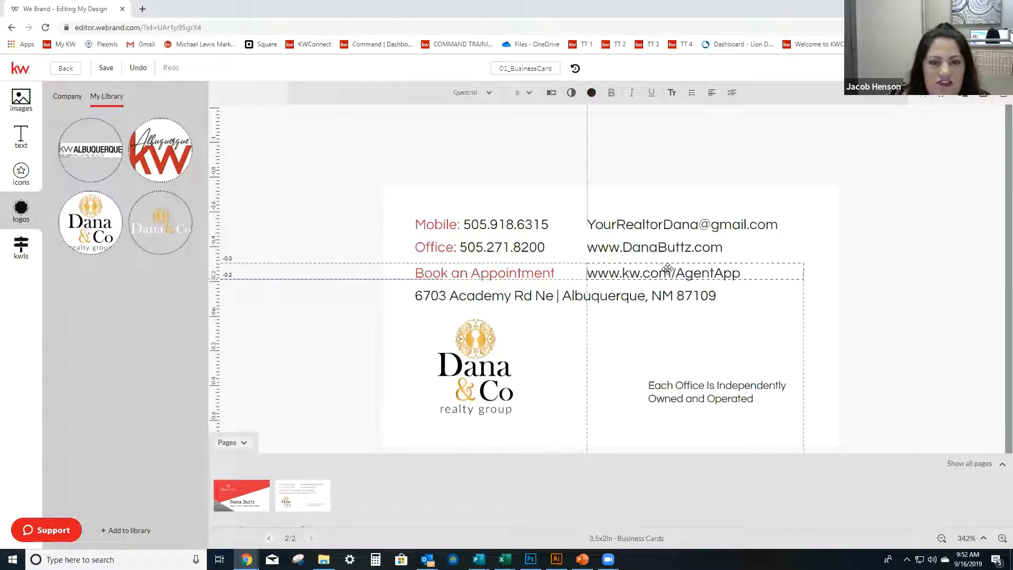
left_click(538, 270)
left_click(539, 270)
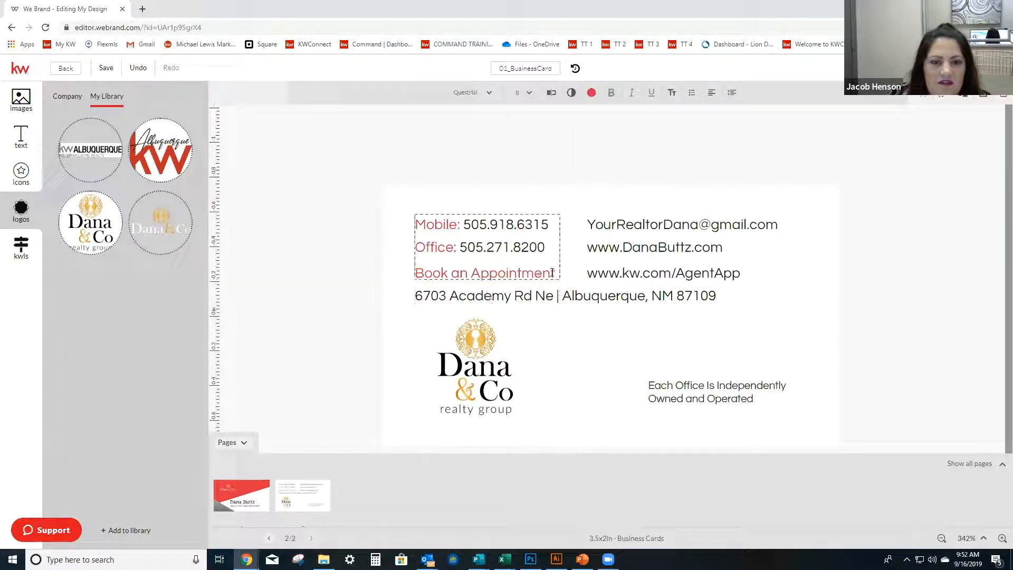
left_click(555, 269)
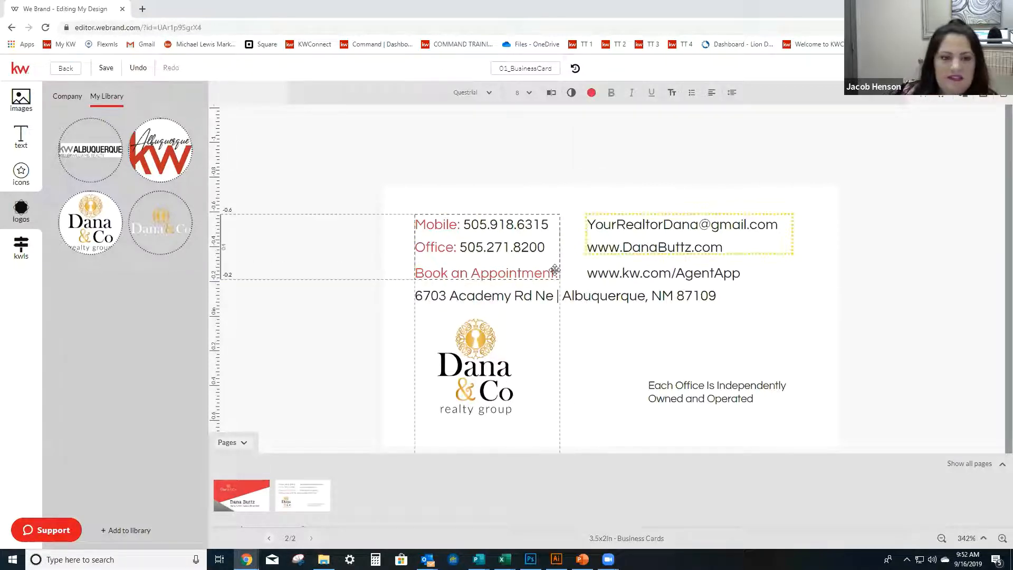
left_click(622, 272)
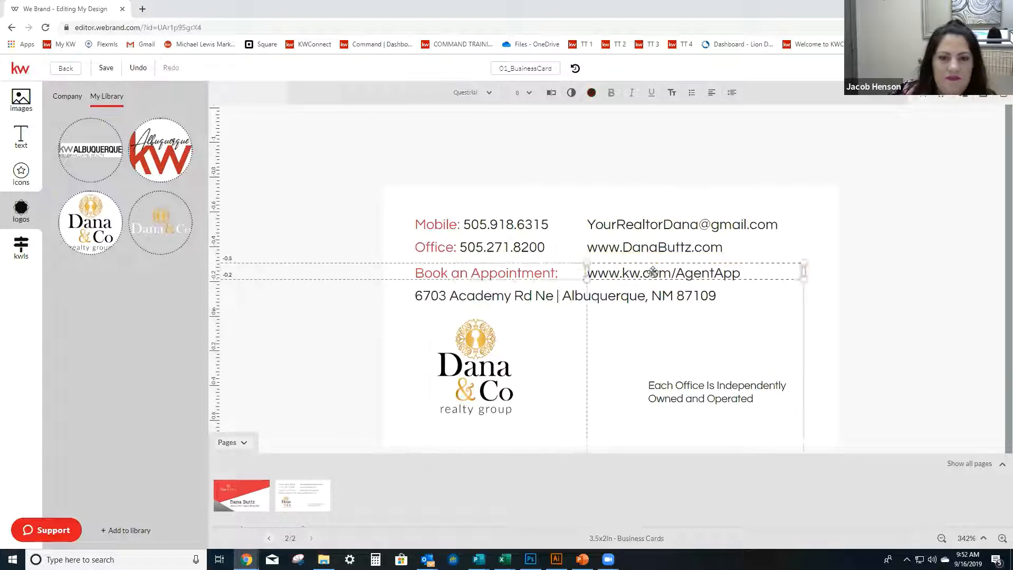
double_click(765, 271)
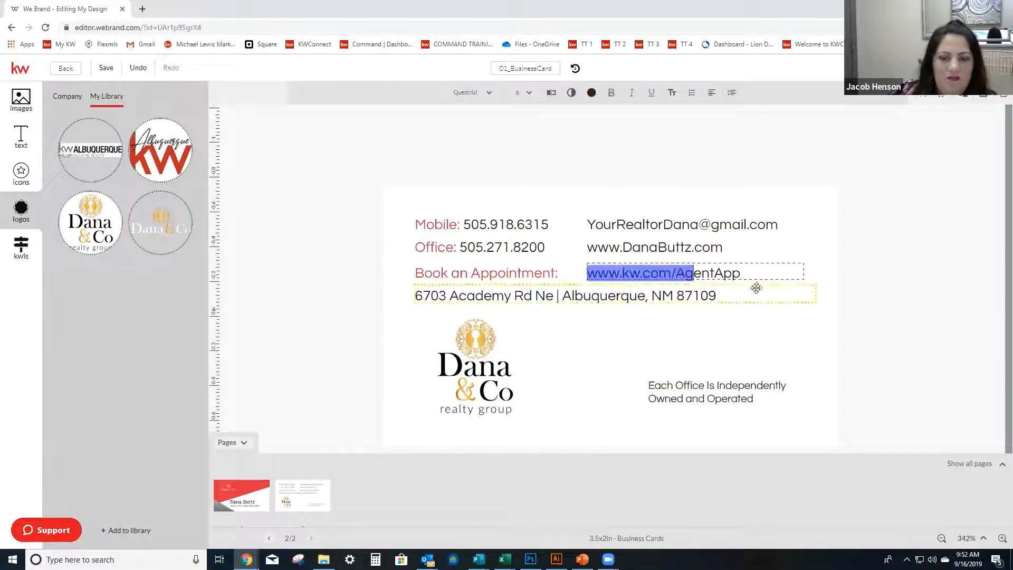
left_click_drag(757, 272, 574, 272)
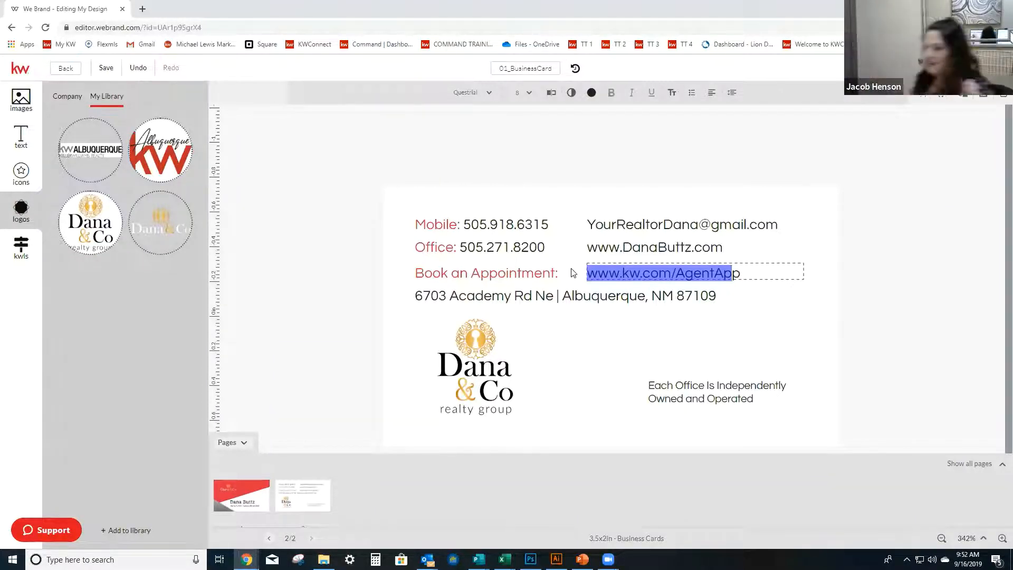
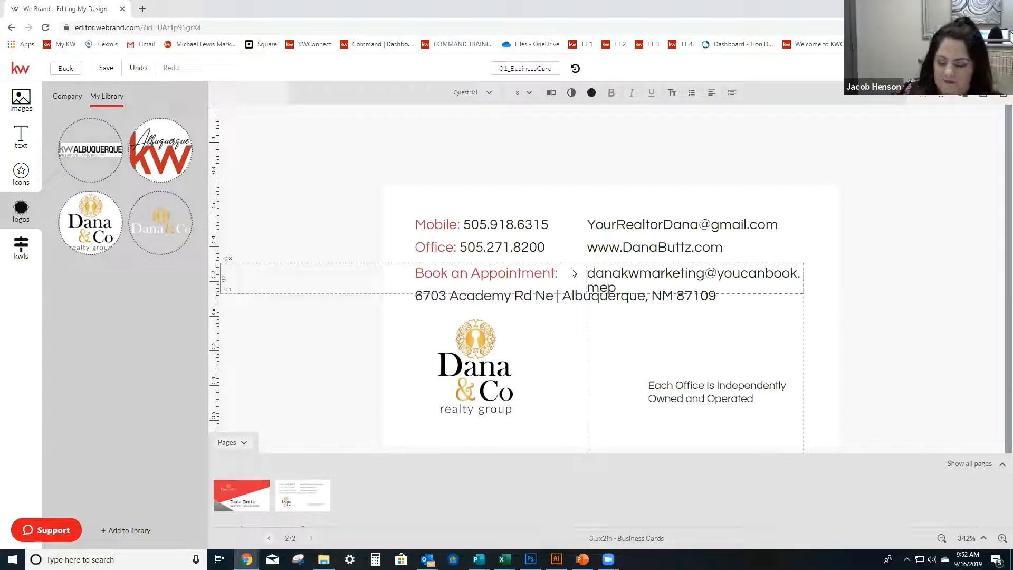
Widen the booking address text box toward the appointment label so the whole address fits on one line.
left_click(793, 296)
left_click(845, 306)
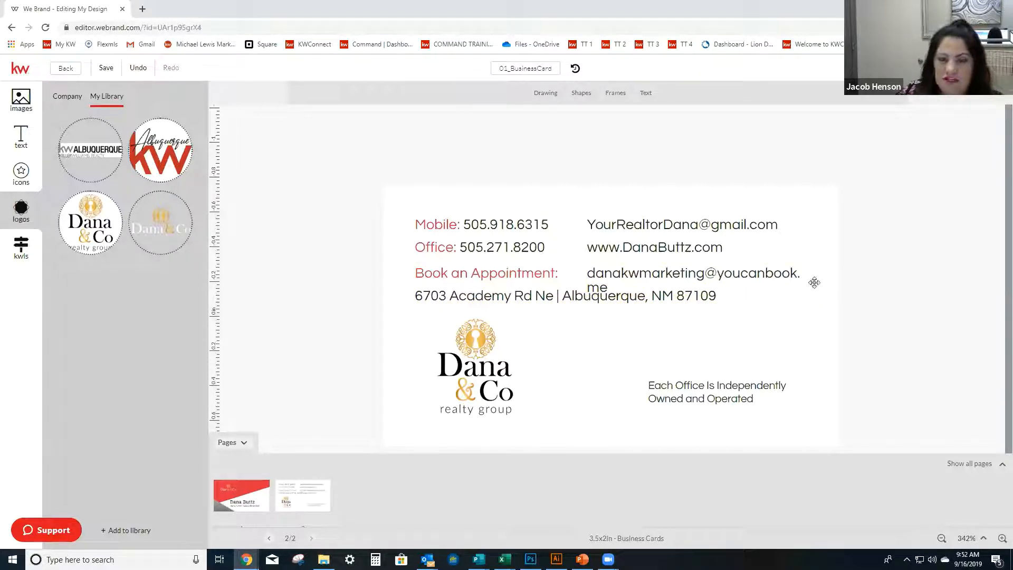
left_click(667, 269)
left_click_drag(584, 278, 563, 278)
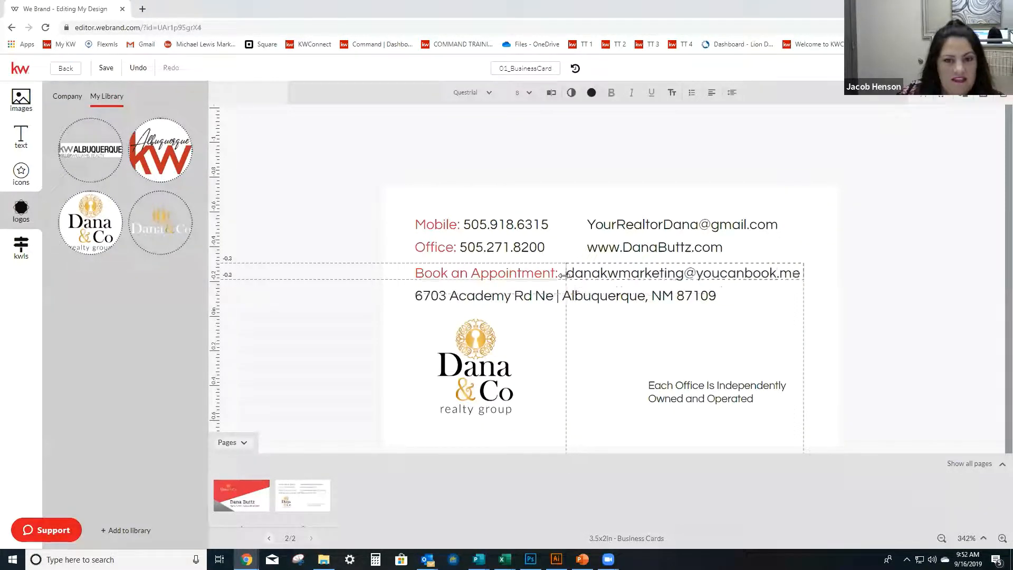
Select the whole booking address and set its font size to 7 pt.
double_click(693, 272)
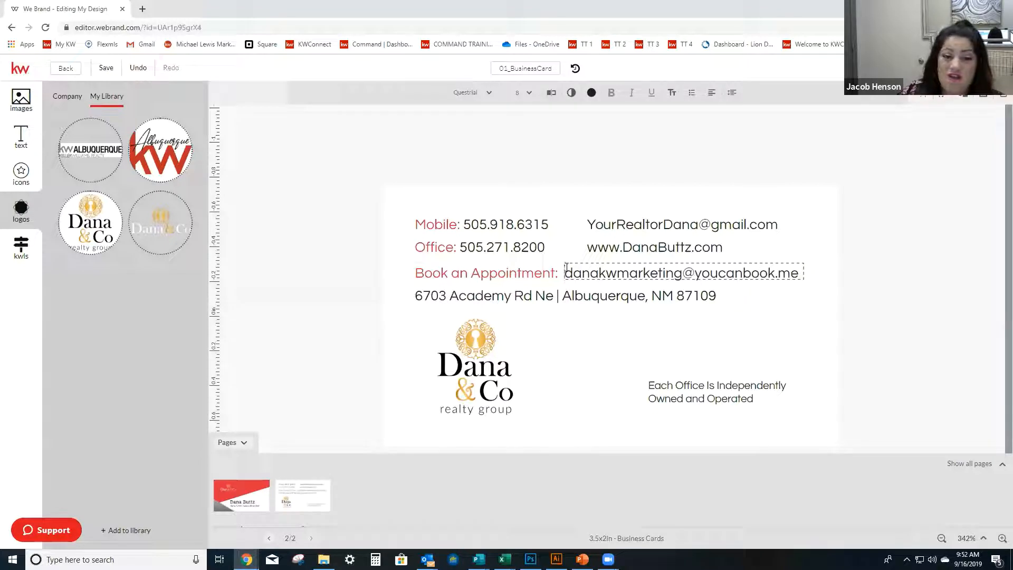
left_click_drag(565, 272, 599, 272)
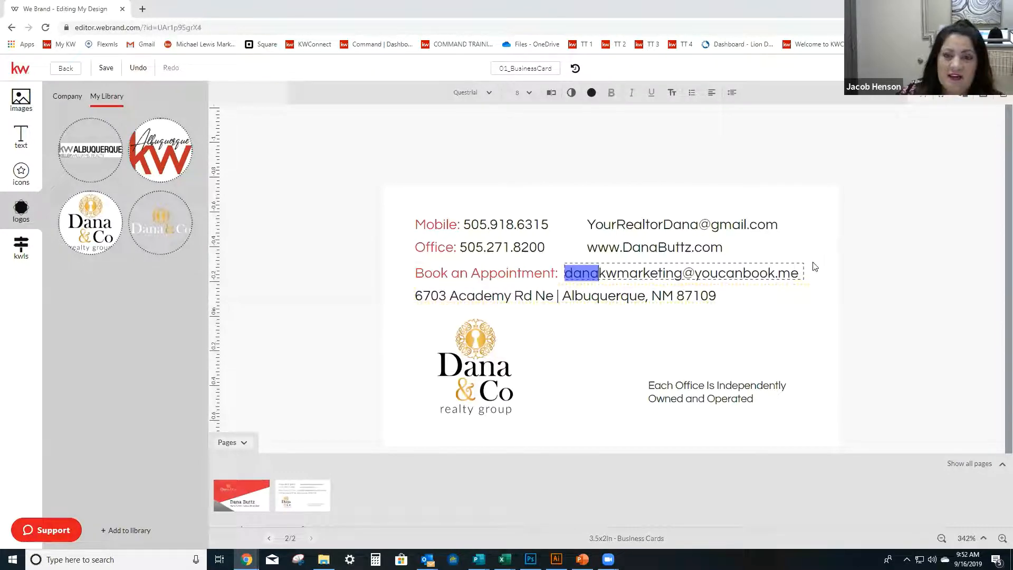
left_click(796, 271)
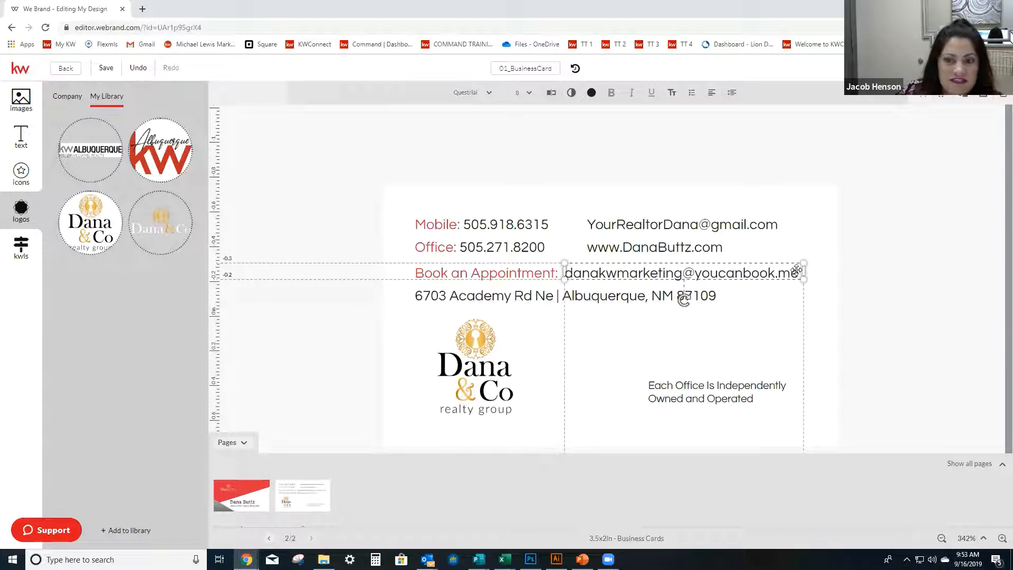
left_click_drag(796, 272, 520, 274)
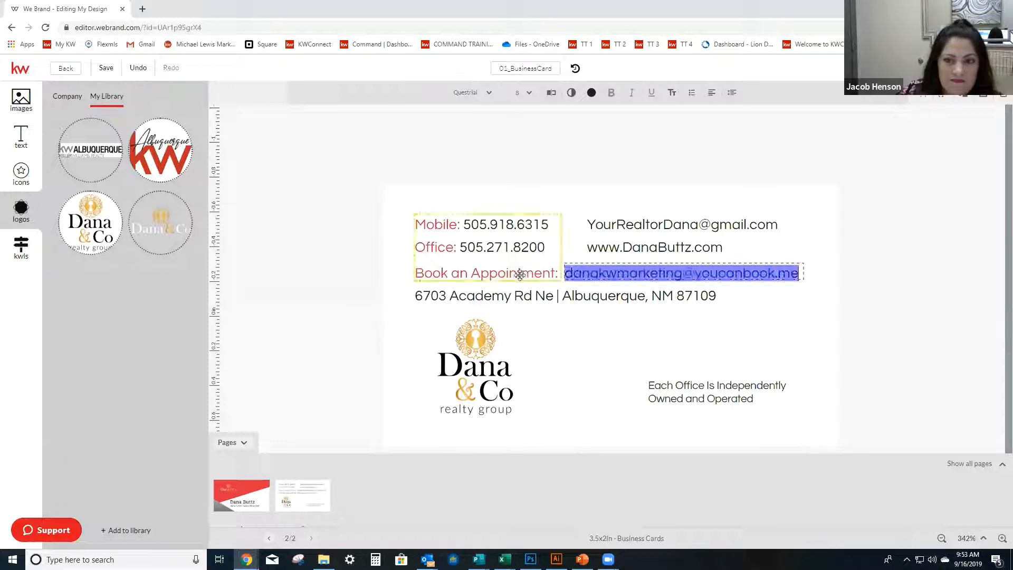
left_click(529, 95)
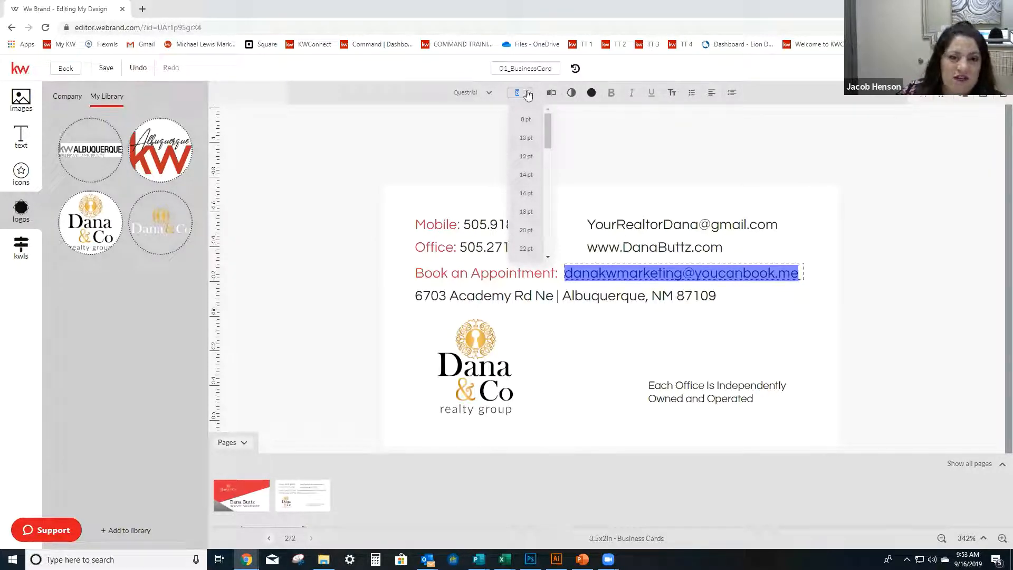
type("7")
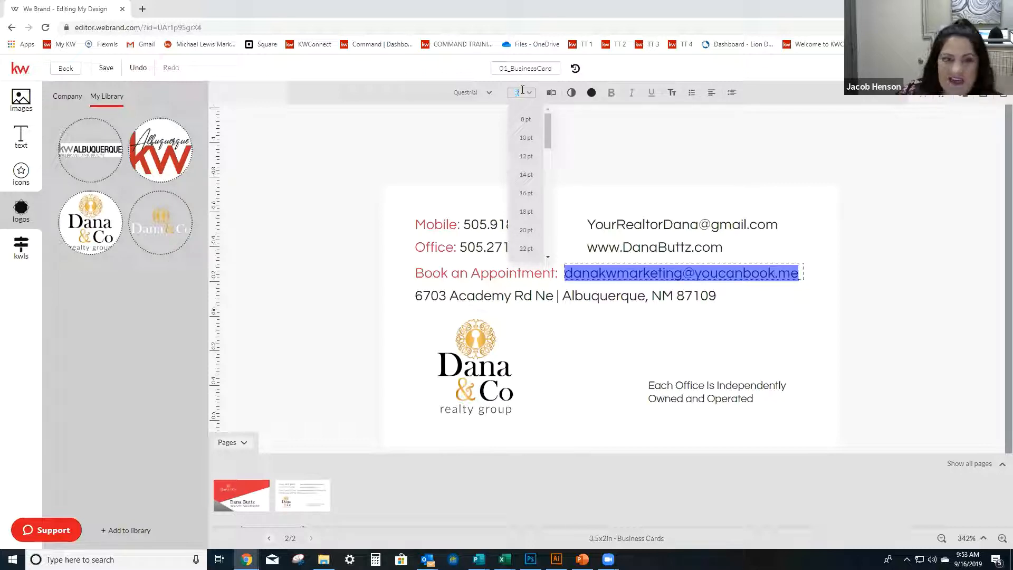
key("Return")
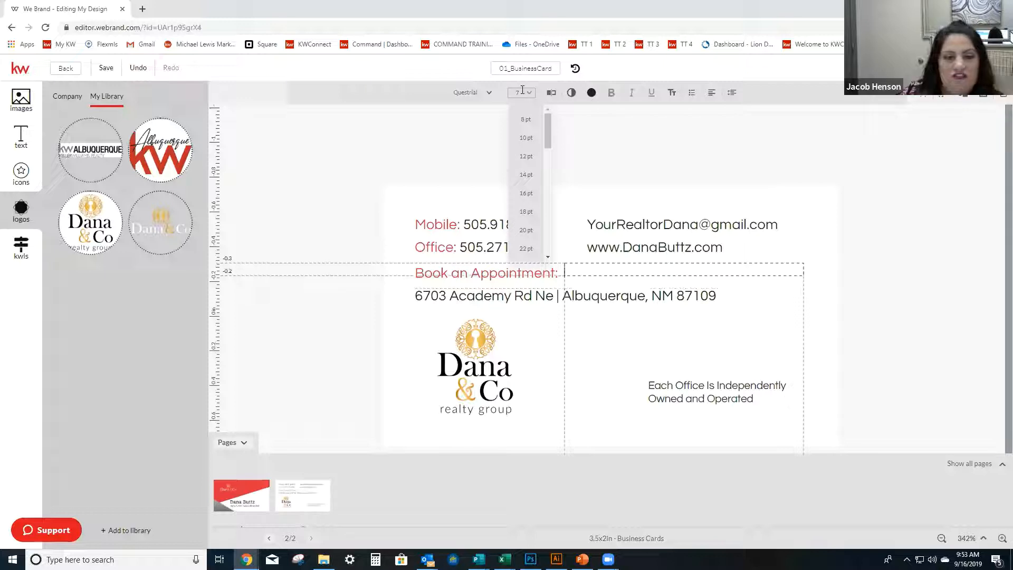
Undo the accidental deletion of the booking address and shift its text box slightly right, away from the appointment label.
left_click(144, 68)
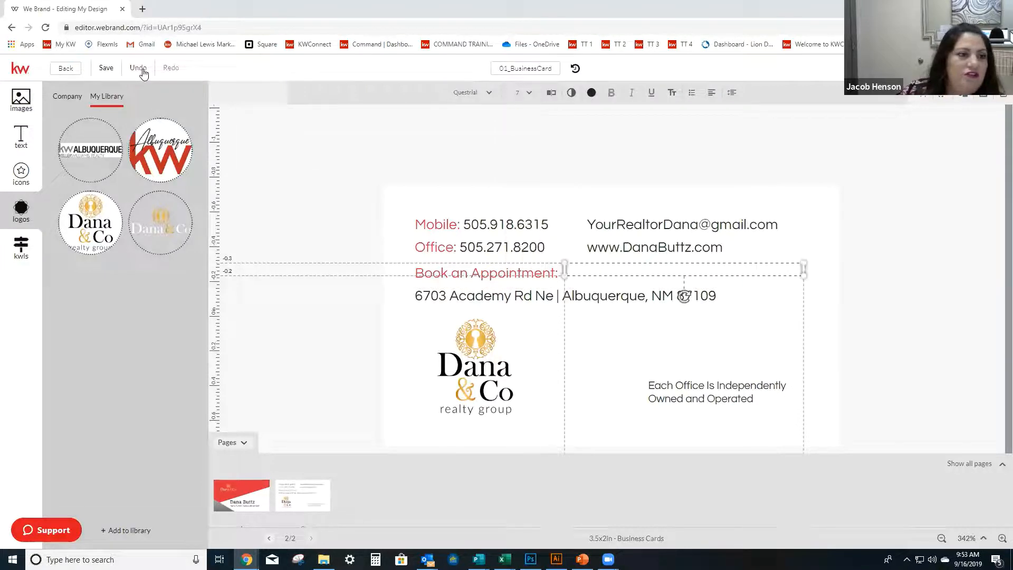
left_click(137, 67)
mouse_move(680, 265)
left_mouse_down()
mouse_move(709, 264)
mouse_move(700, 267)
left_mouse_up()
left_click(880, 233)
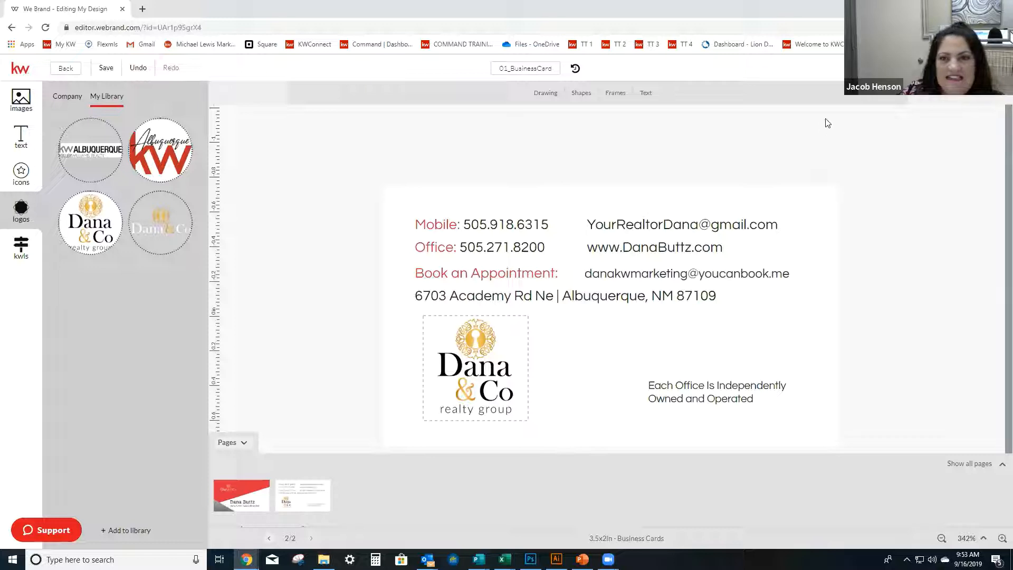
Save the business card and review the sharing options for the current design and for the whole project.
left_click(108, 68)
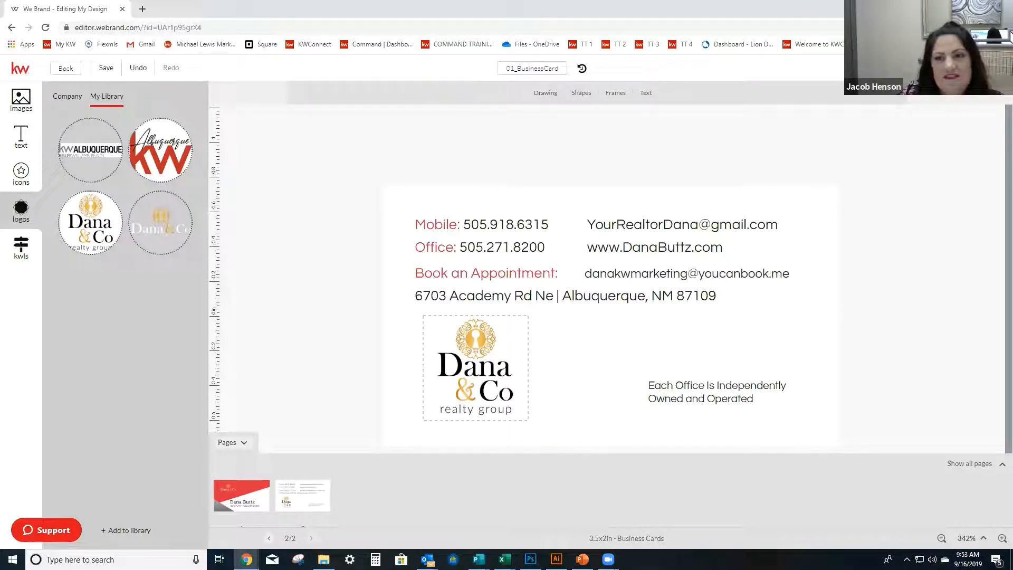
left_click(874, 68)
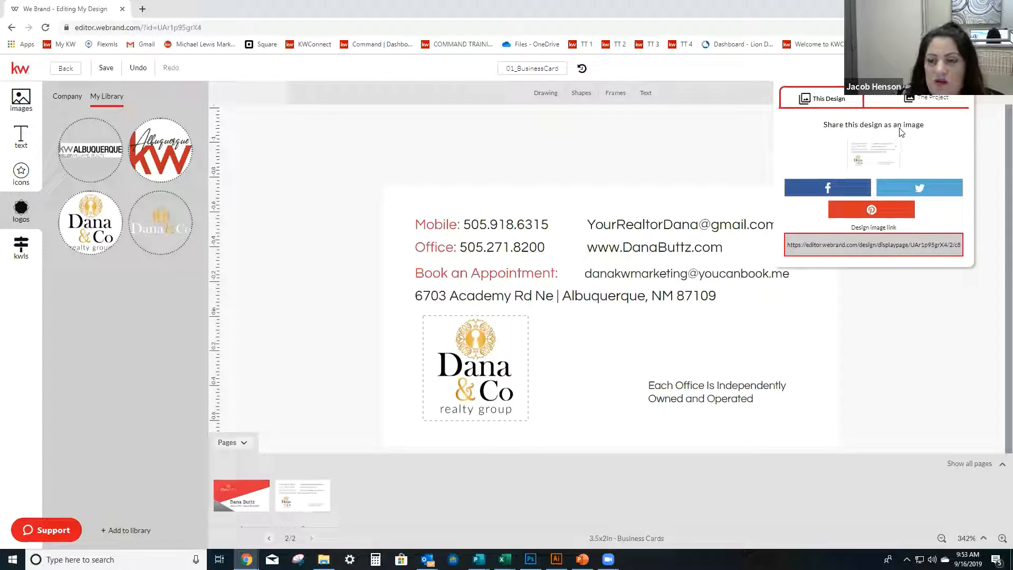
left_click(916, 101)
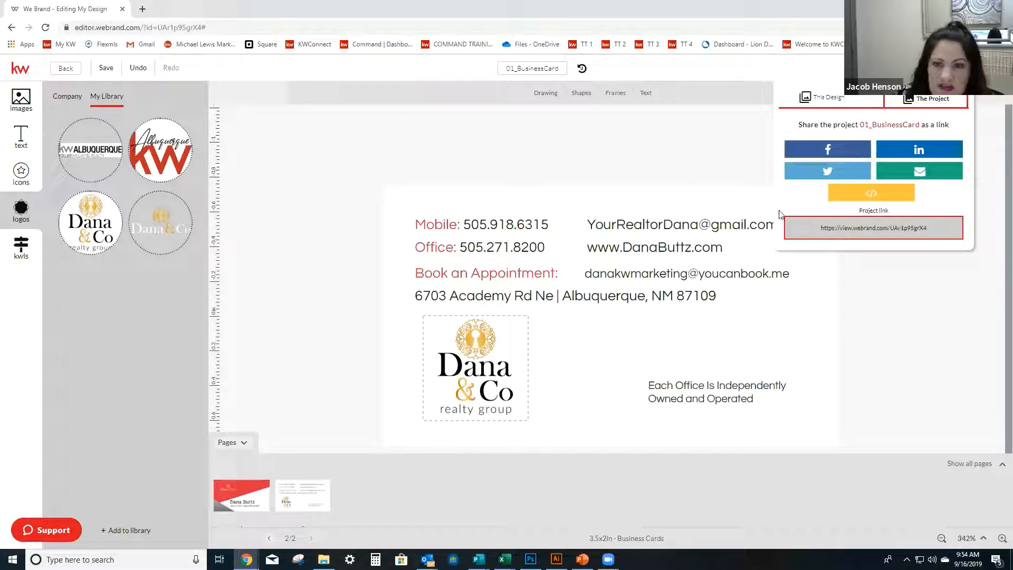
Examine the JPEG and PNG download options, trying the PNG transparent background option on and off.
left_click(905, 68)
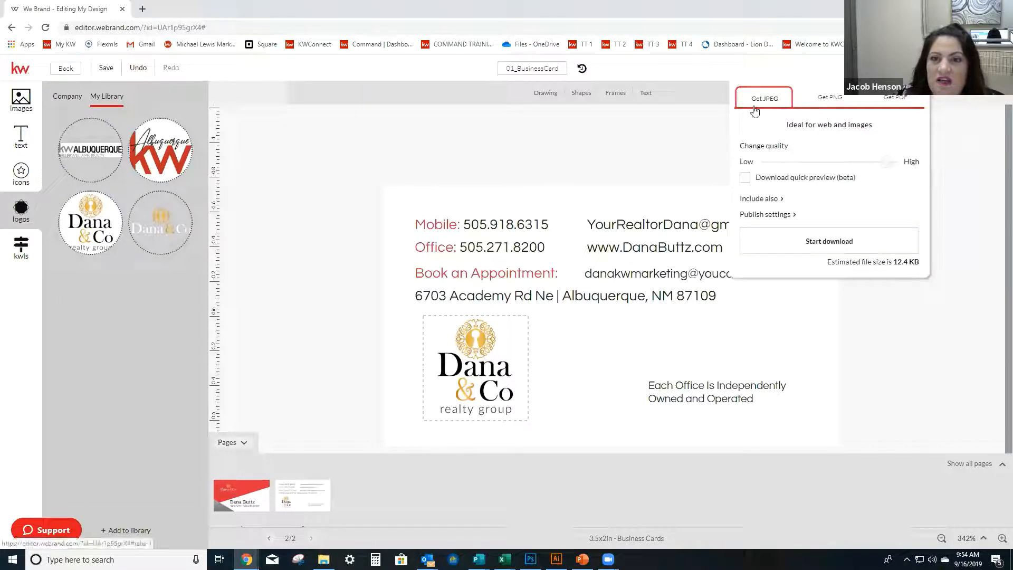
left_click(820, 101)
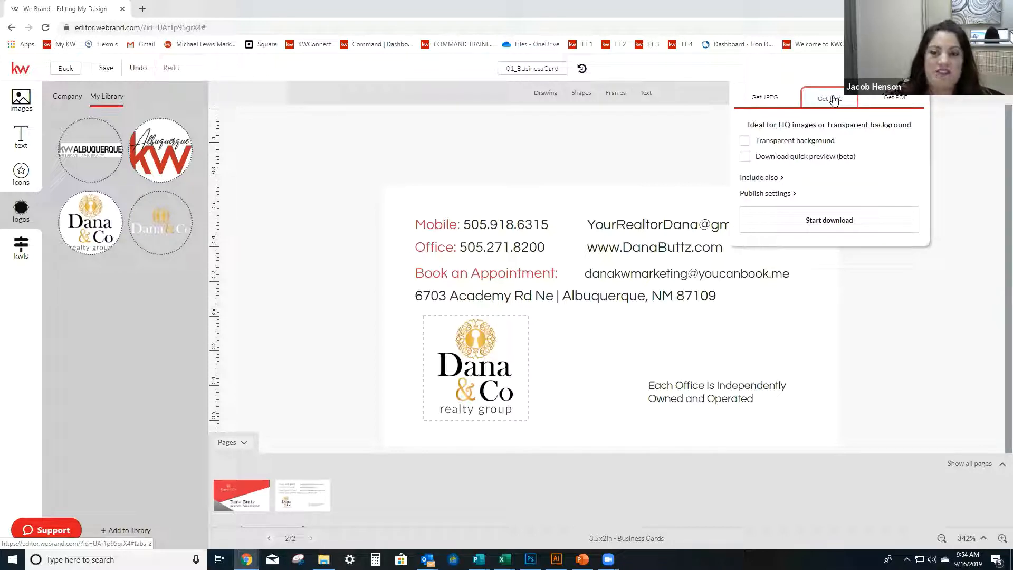
left_click(744, 142)
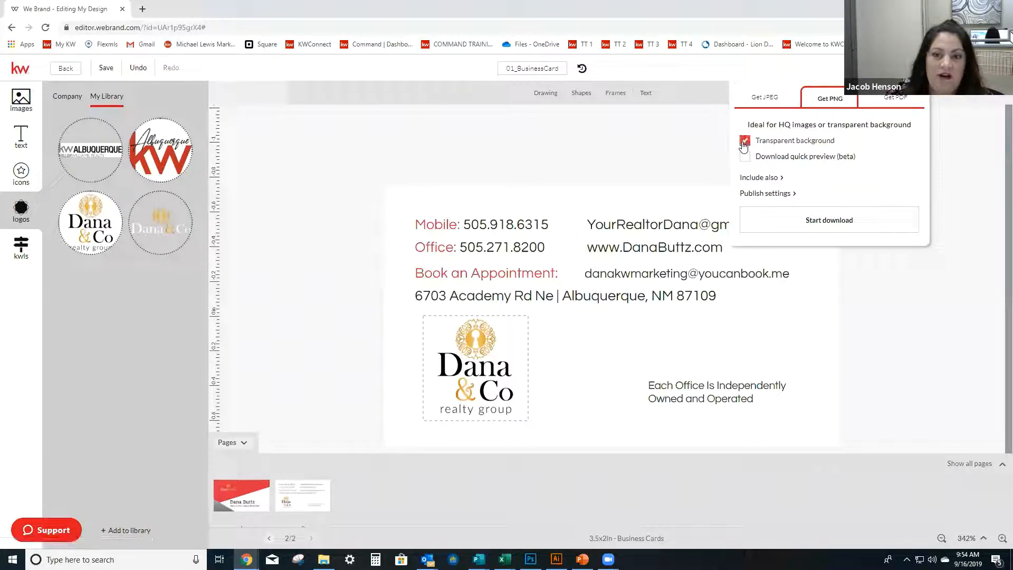
left_click(744, 141)
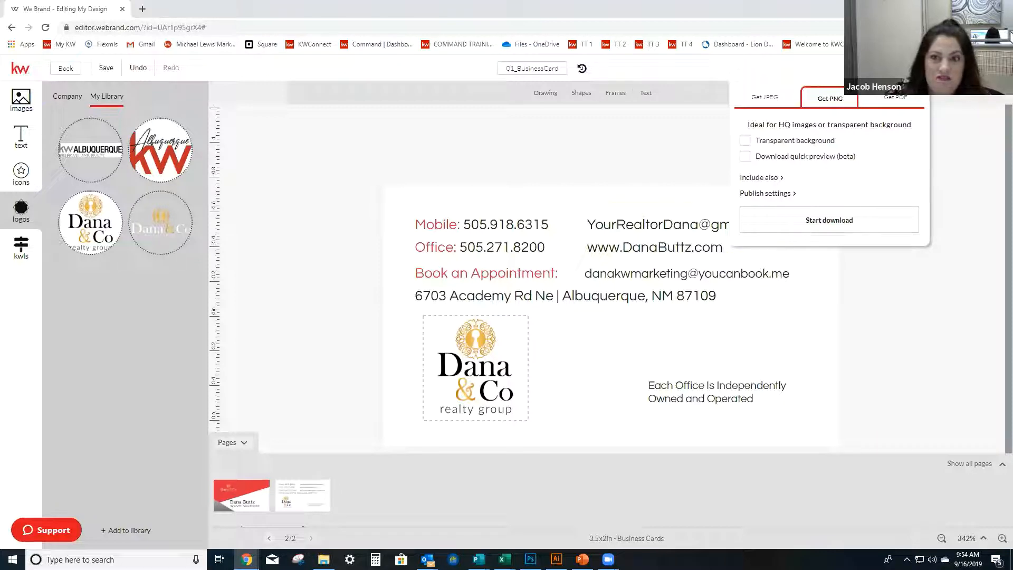
Download all designs of the business card as a PDF in high resolution print quality.
left_click(891, 105)
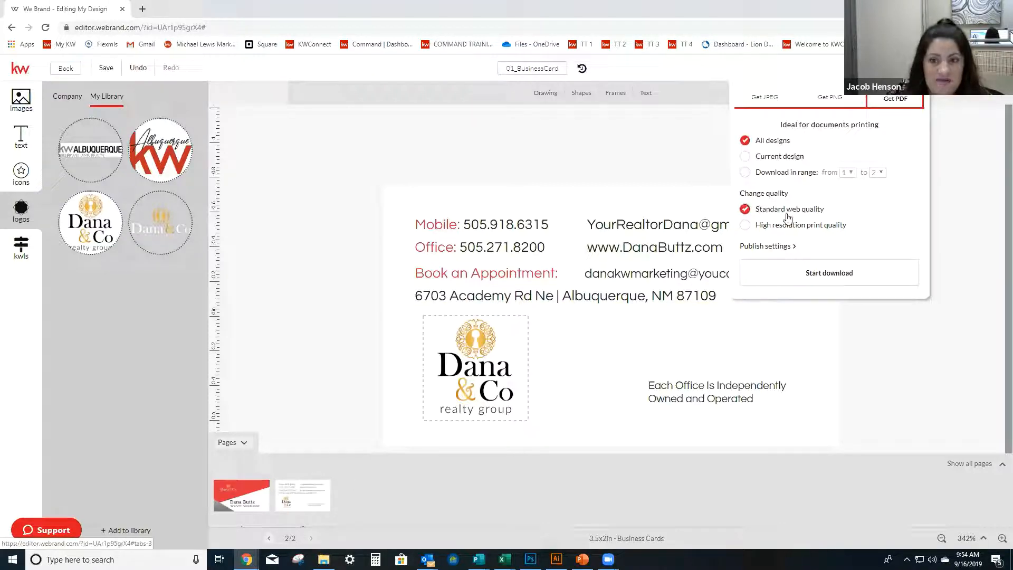
left_click(744, 226)
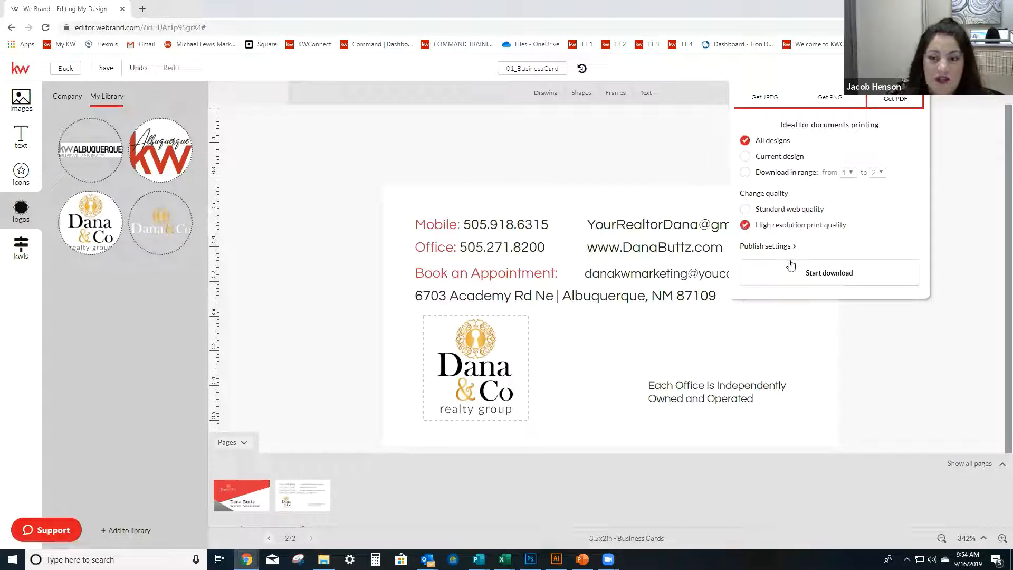
left_click(828, 273)
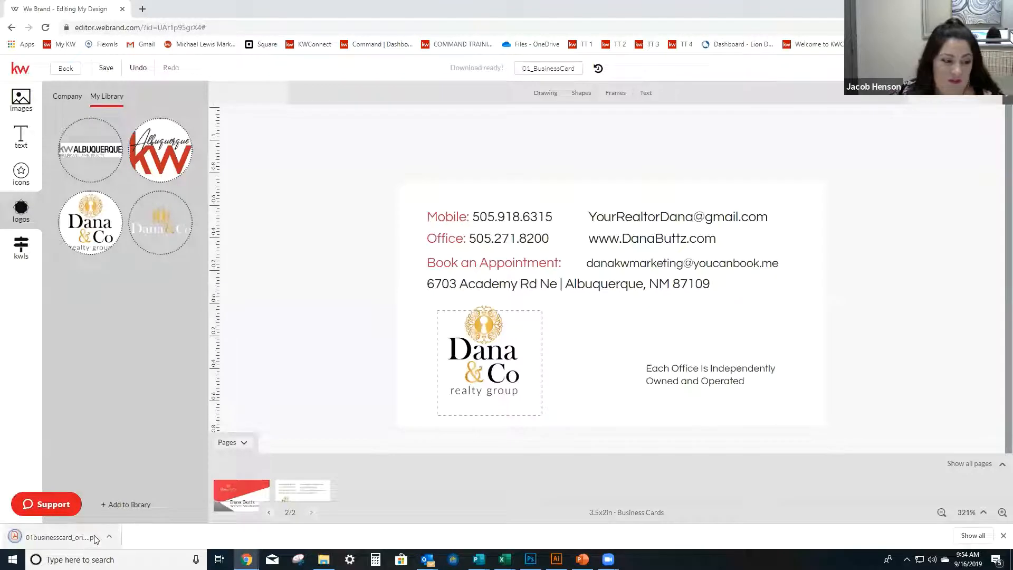
Open the downloaded business card PDF to check both sides, test the website link on the back, and close the PDF.
left_click(94, 537)
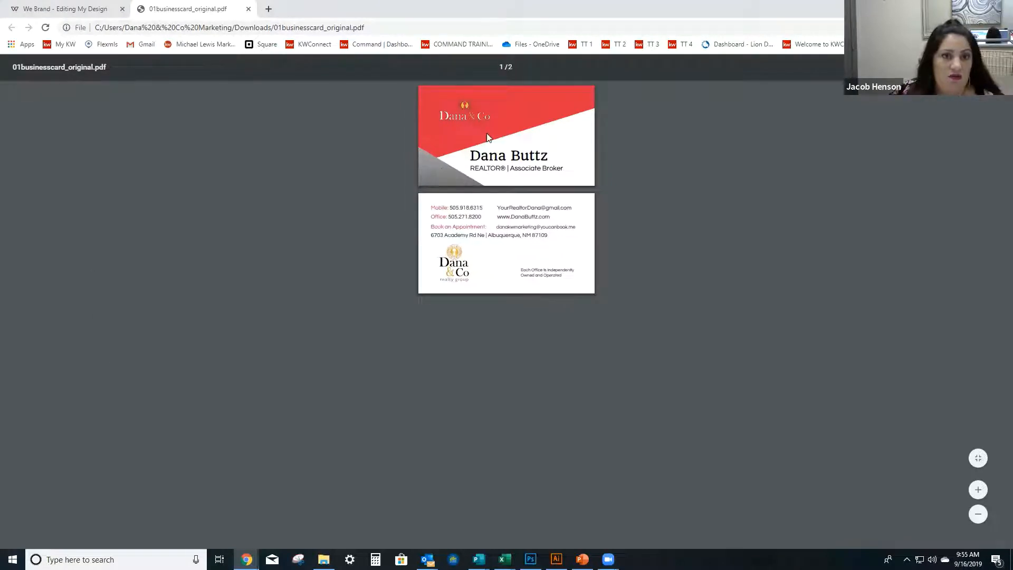
left_click(505, 217)
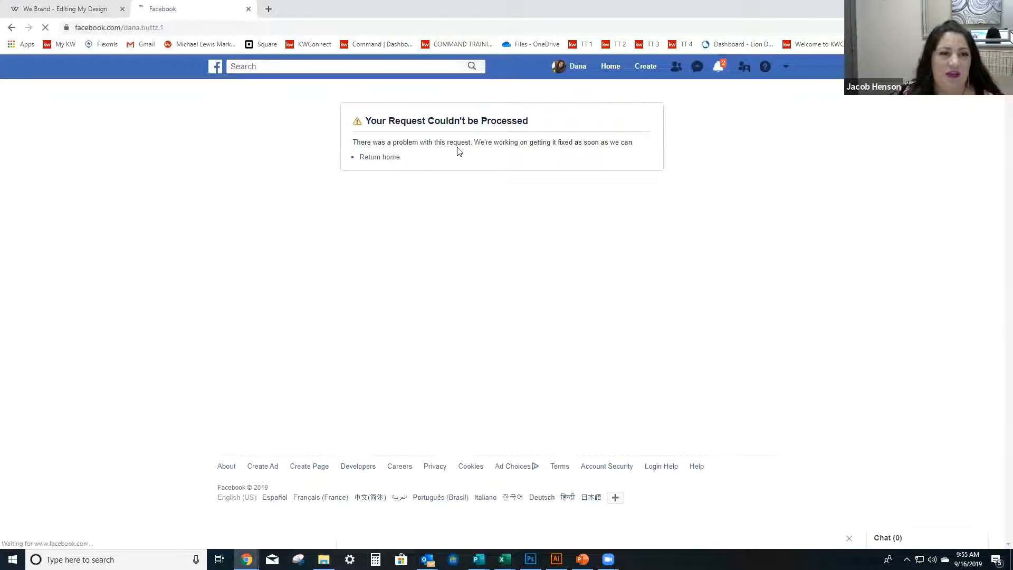
left_click(248, 9)
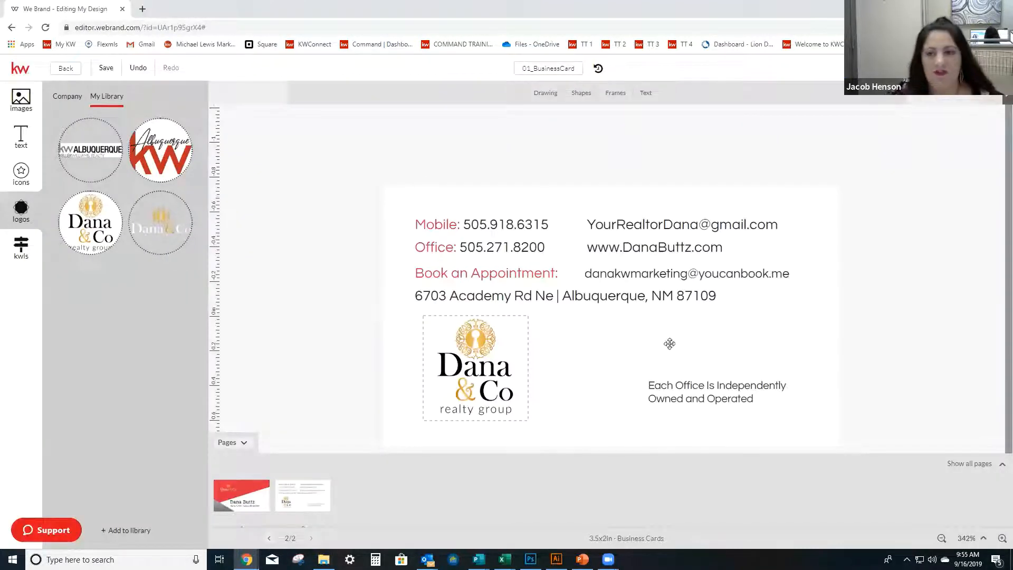
Set the PDF download scope to the current design only and dismiss the download options.
left_click(896, 69)
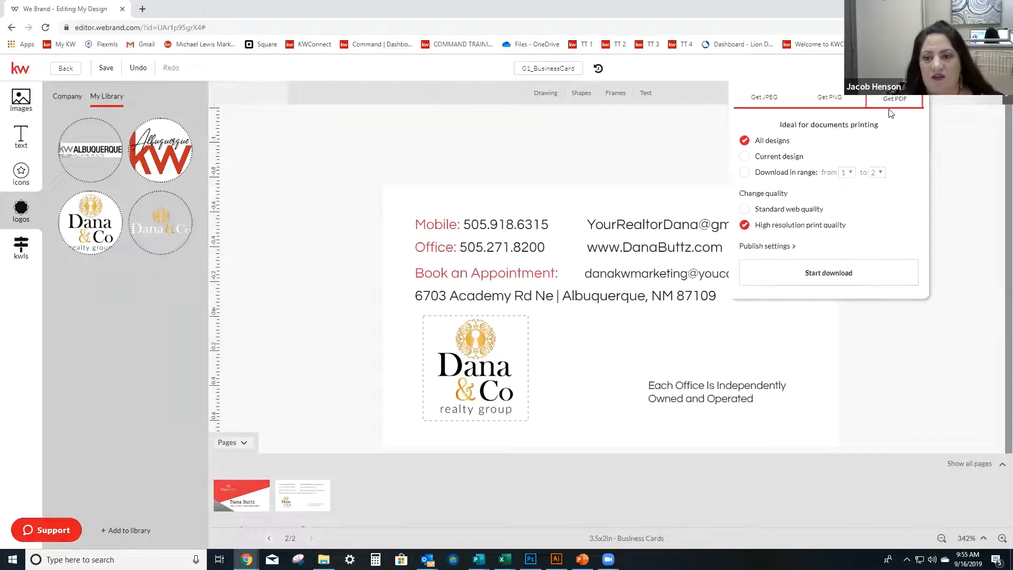
left_click(745, 156)
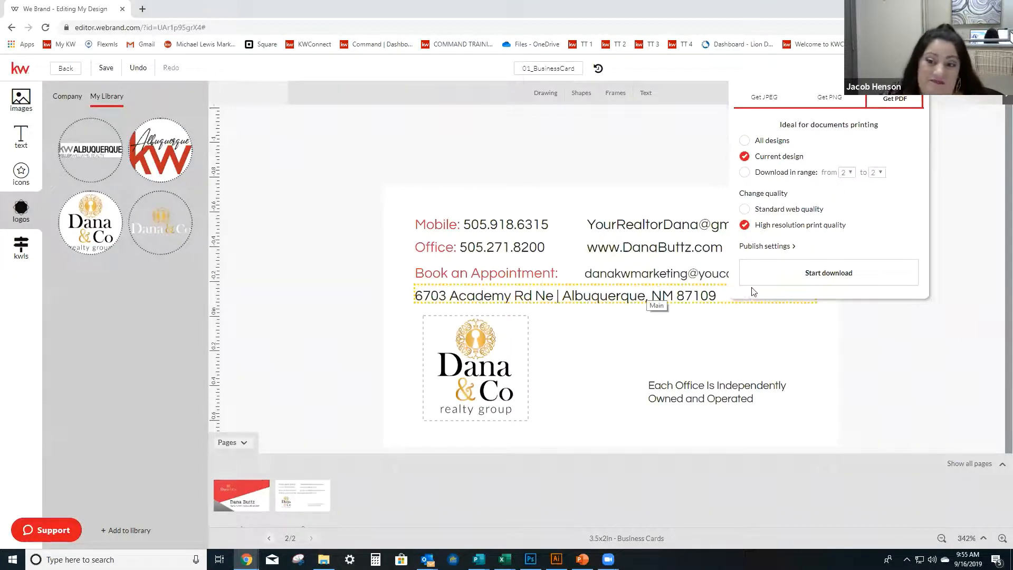
left_click(927, 332)
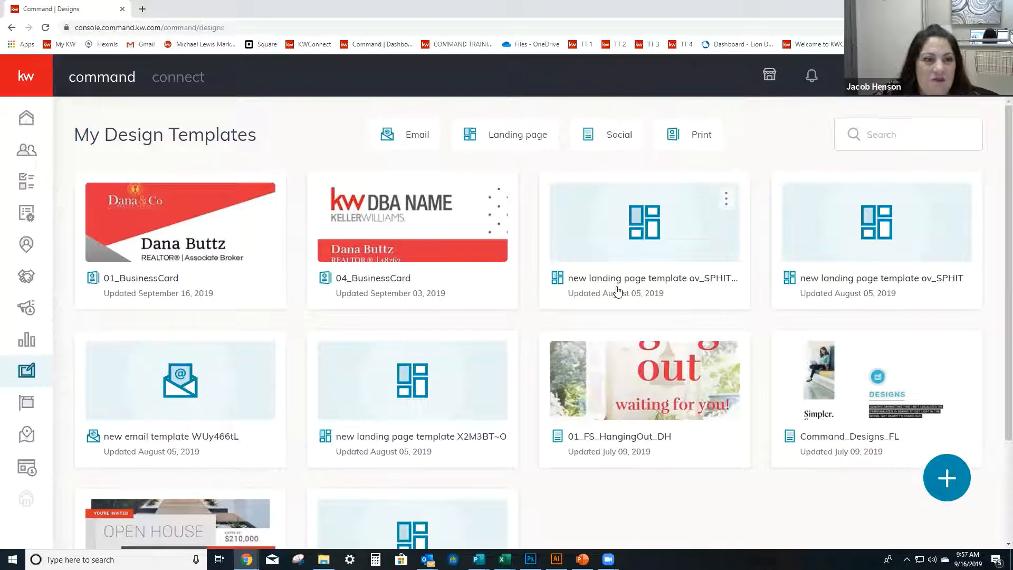
Filter My Design Templates to Social and create a new template of the Social type.
left_click(599, 146)
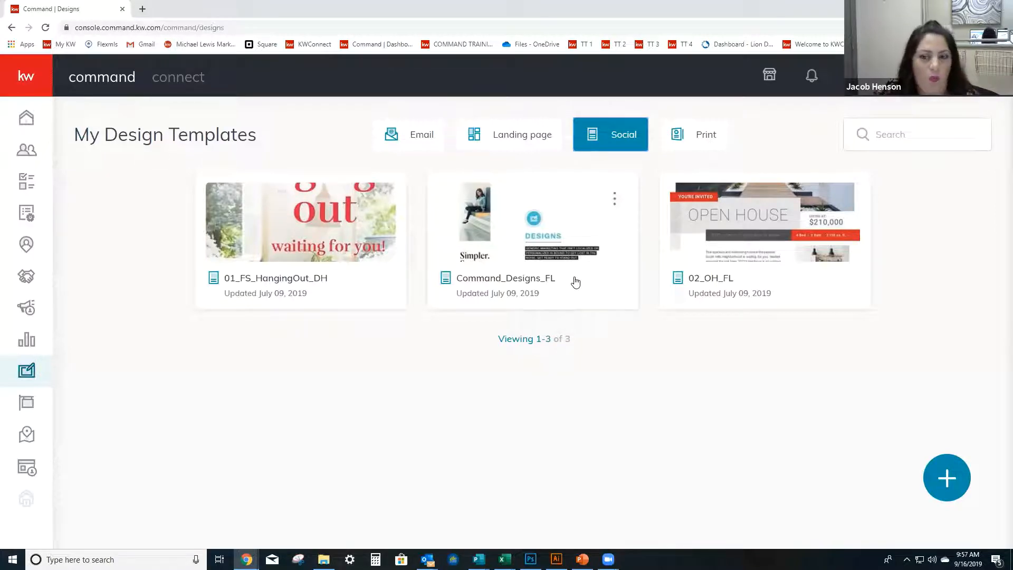
left_click(949, 478)
left_click(546, 402)
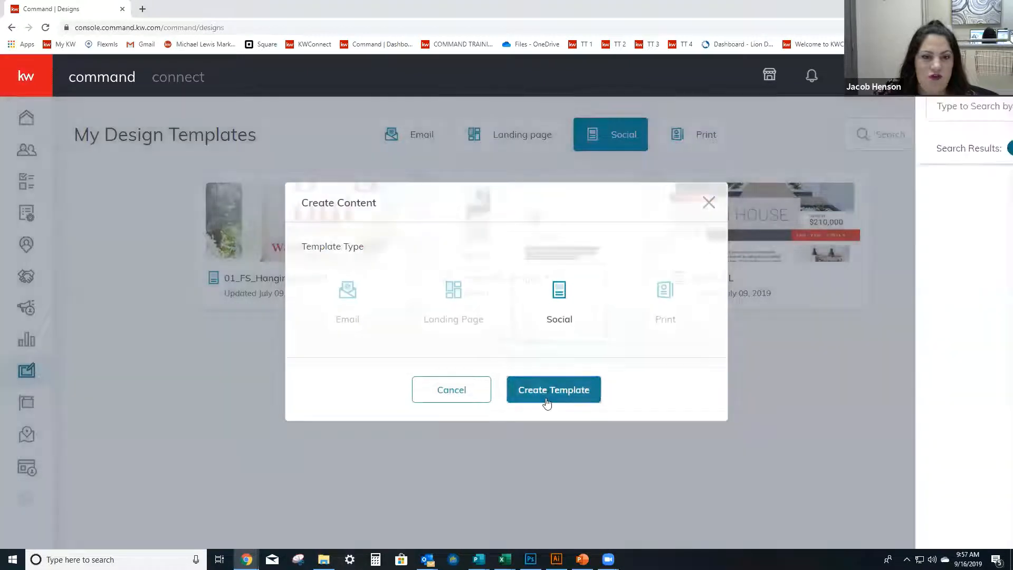
Search all listings by the property's street name for the new social template.
left_click(402, 108)
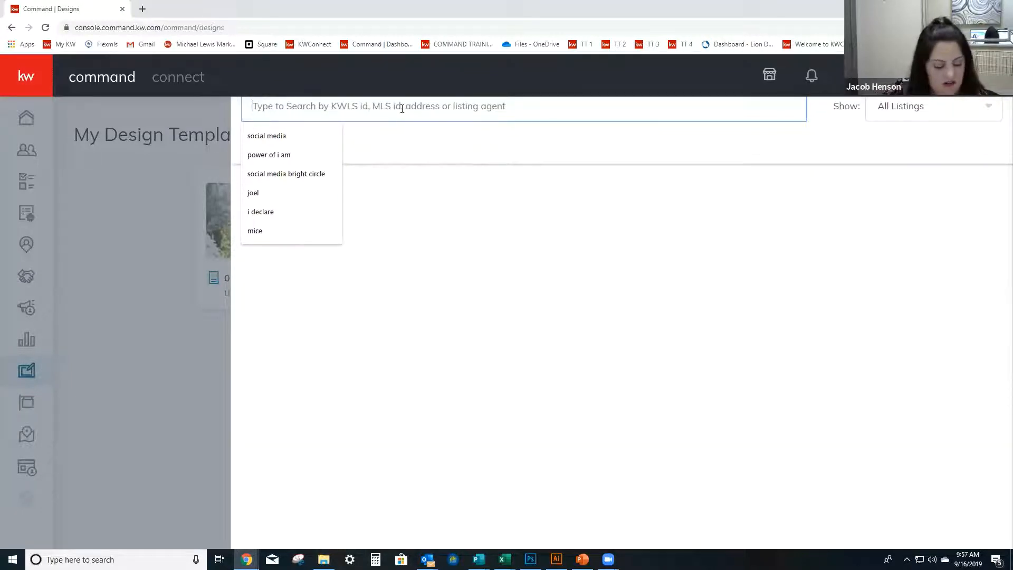
type("com")
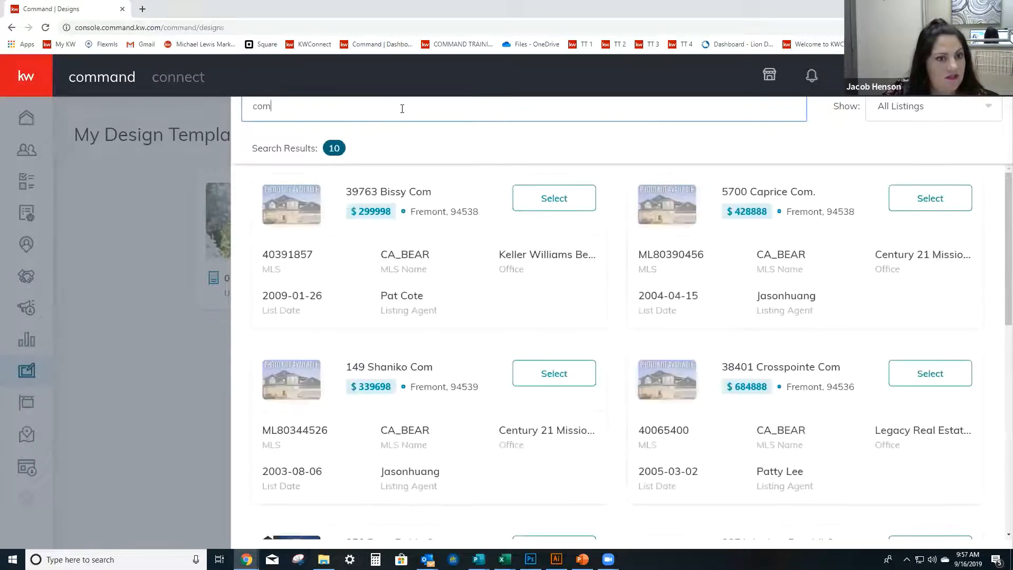
key("BackSpace")
key("BackSpace")
type("amino ")
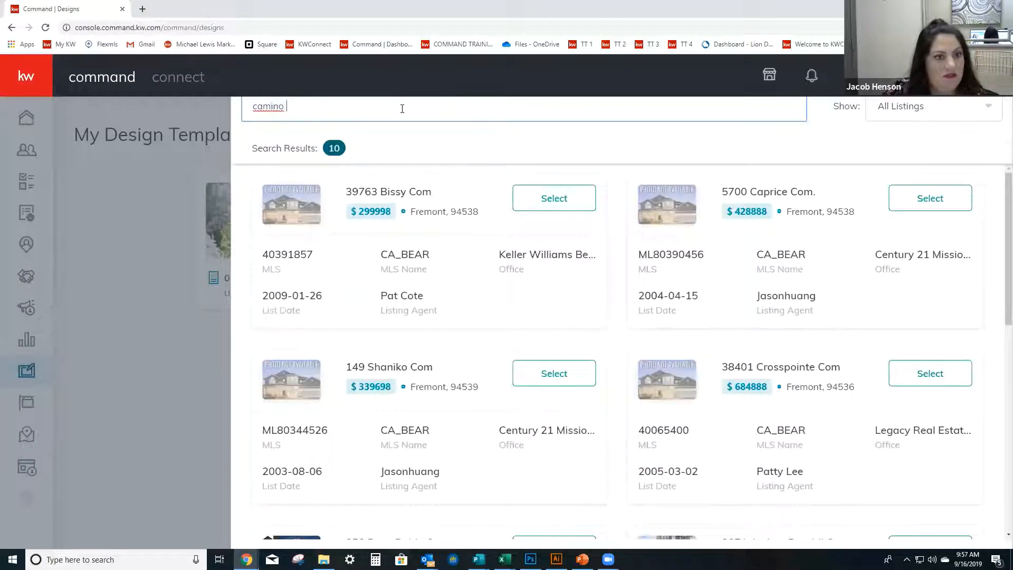
type("cerrito")
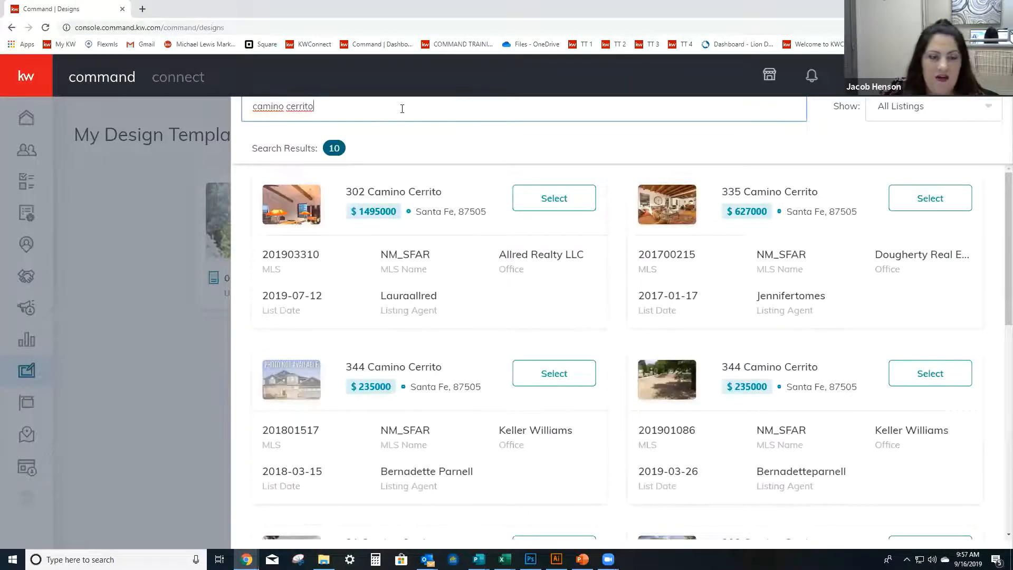
Replace the listing search with the property's house number and street name.
key("ctrl+a")
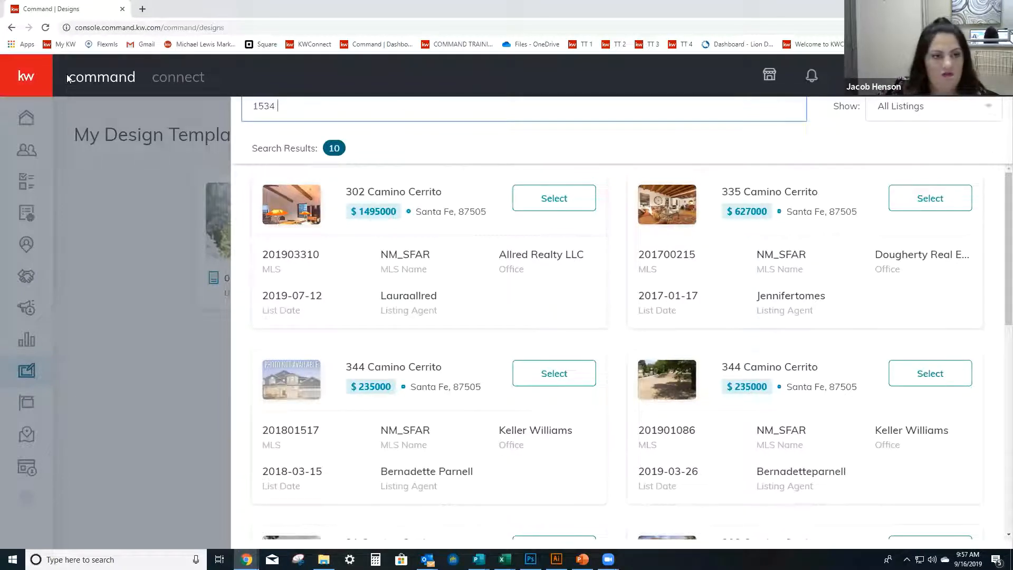
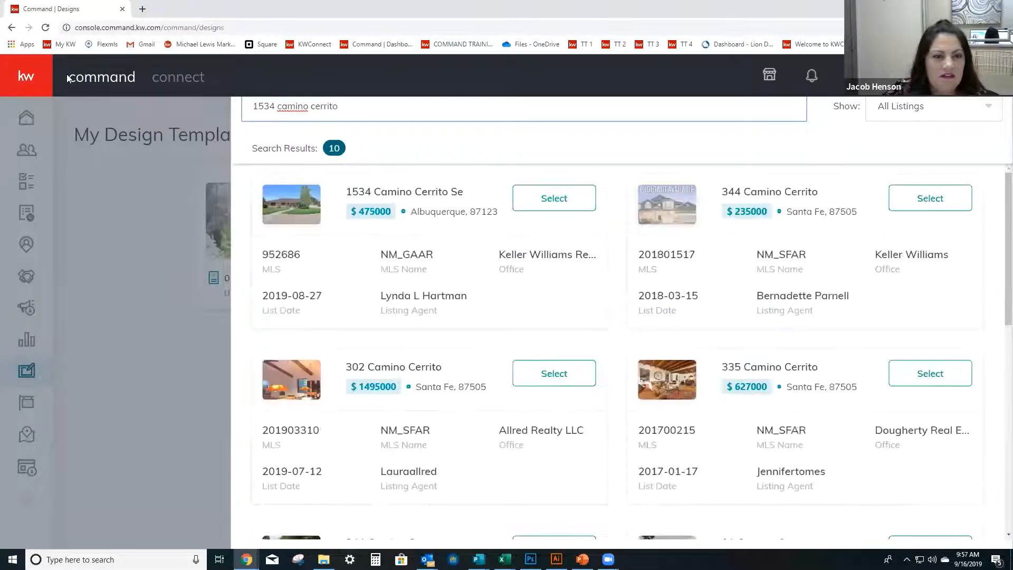
Select the matching Albuquerque listing for the social design and show the Just Sold templates for Facebook.
left_click(579, 202)
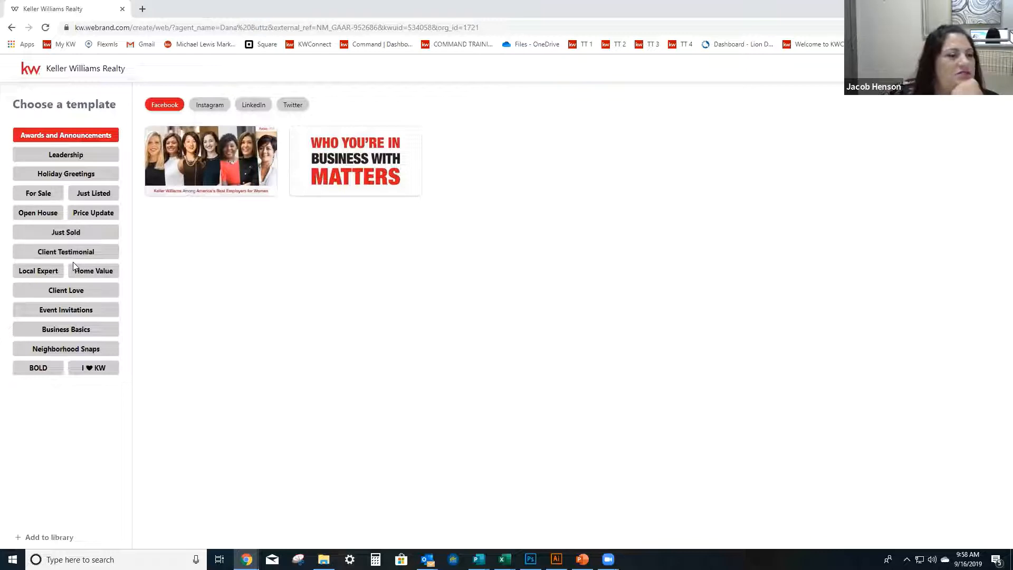
left_click(86, 234)
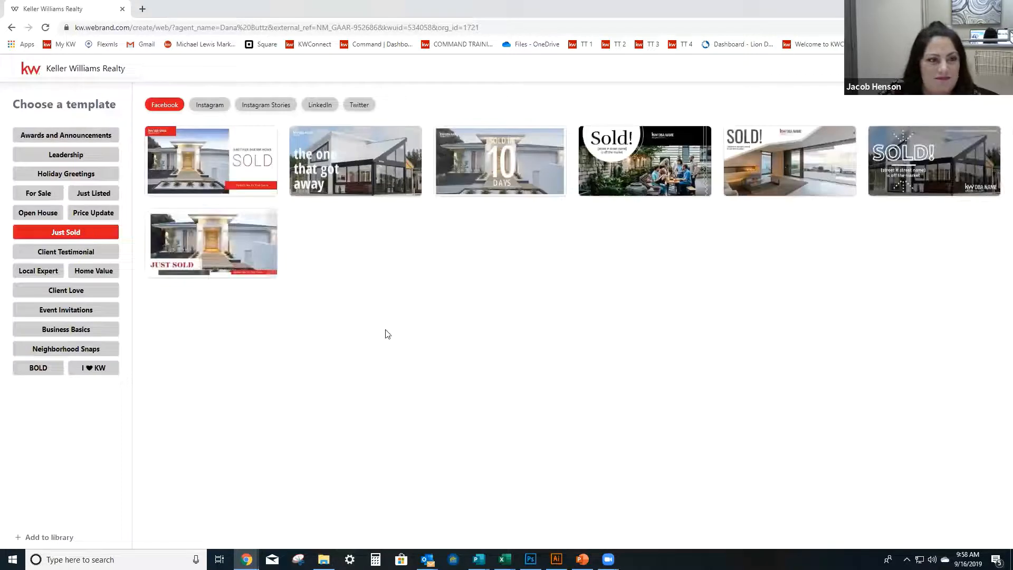
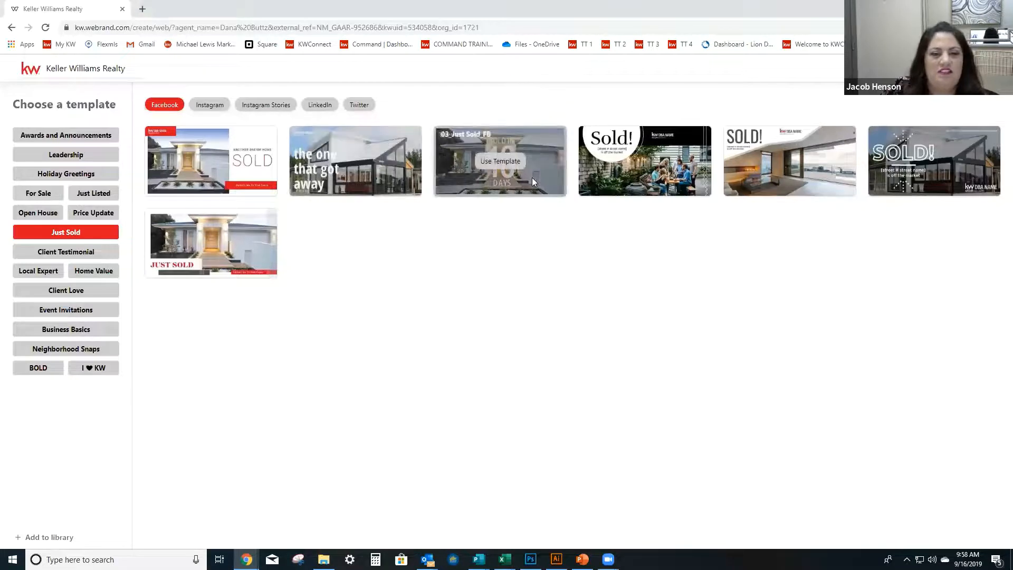
Start the Facebook design from the 03_Just_Sold_FB template and show the stored logos for its DBA NAME placeholder.
left_click(519, 166)
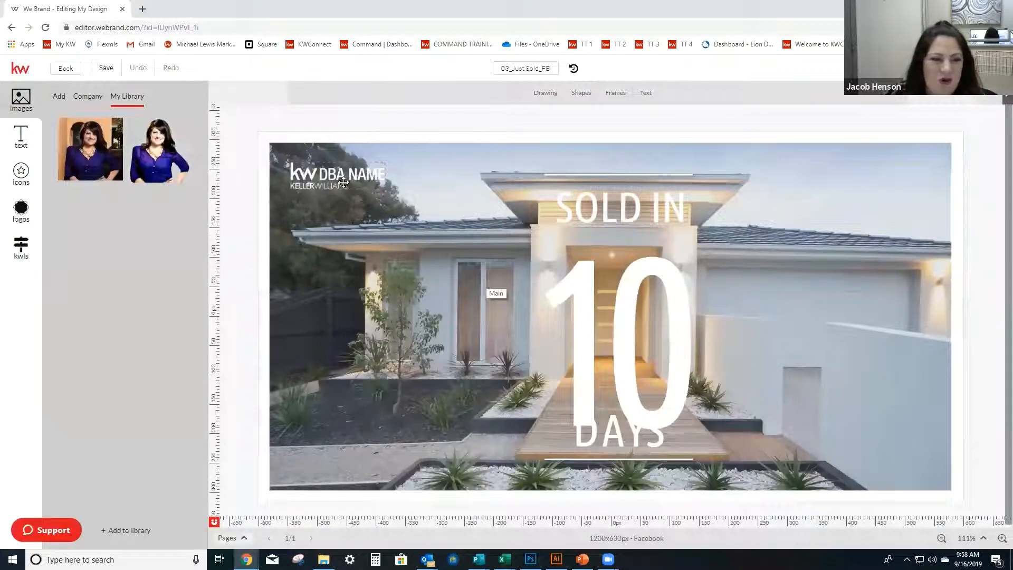
left_click(343, 182)
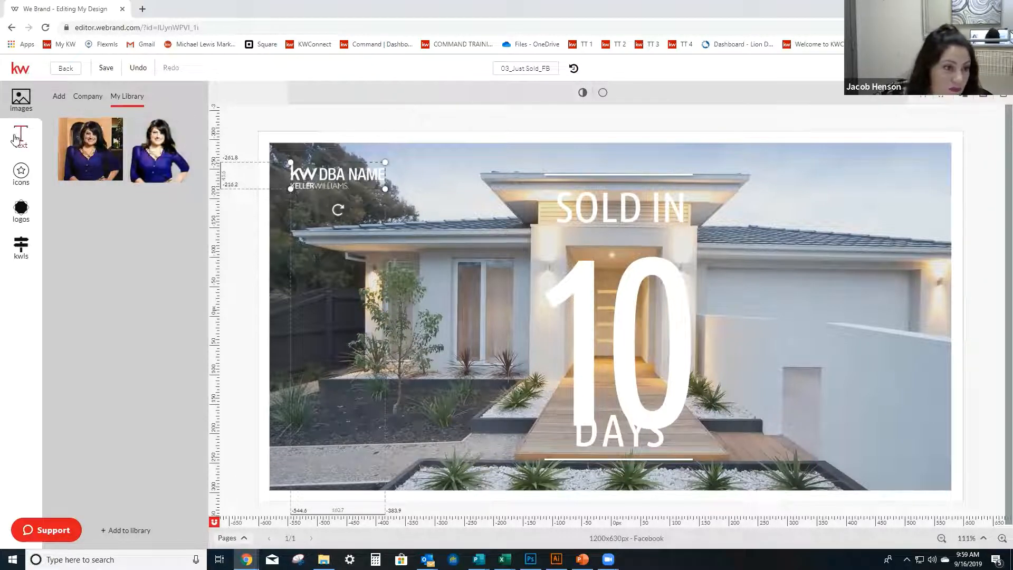
left_click(23, 214)
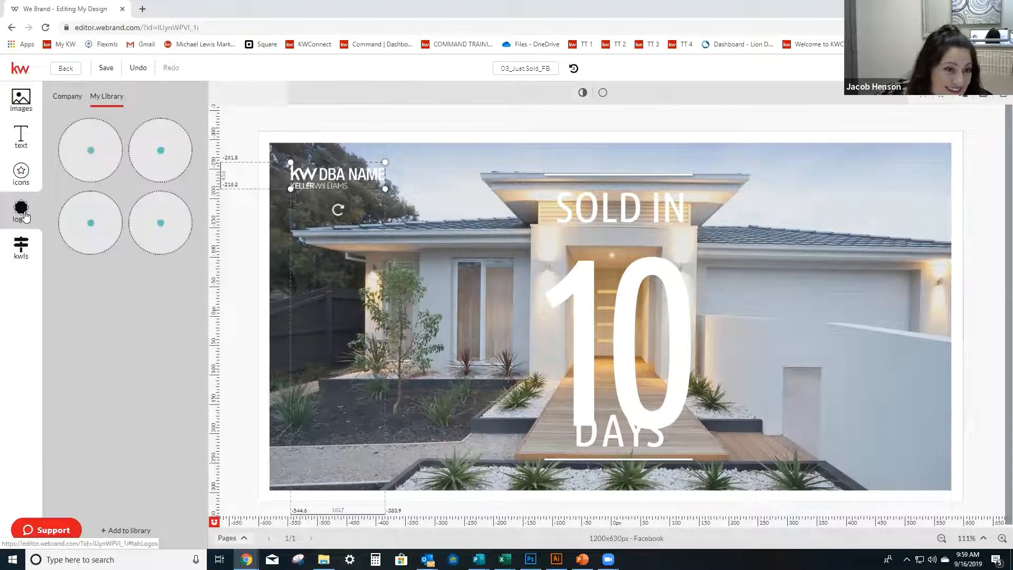
mouse_move(95, 158)
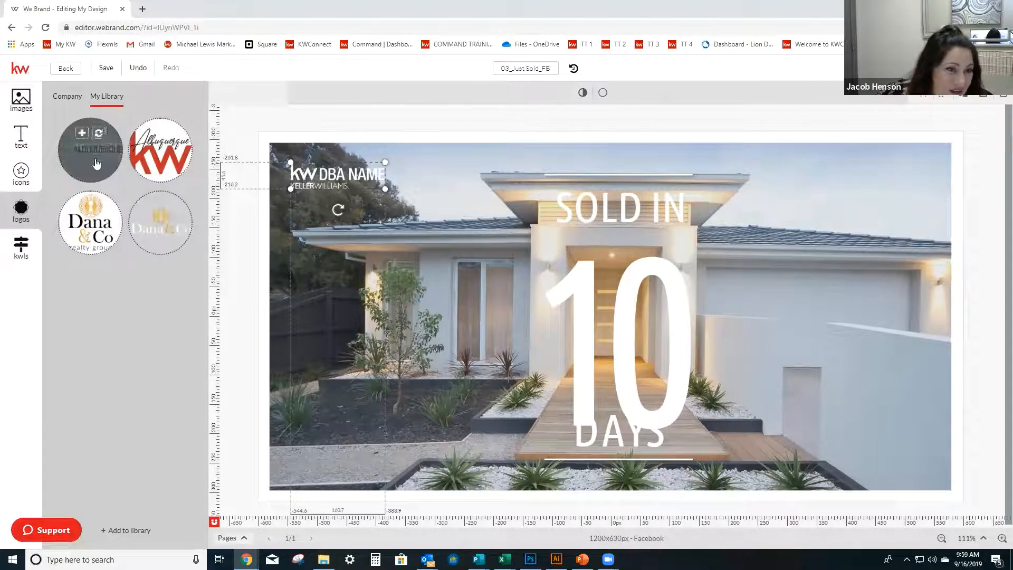
left_click(96, 163)
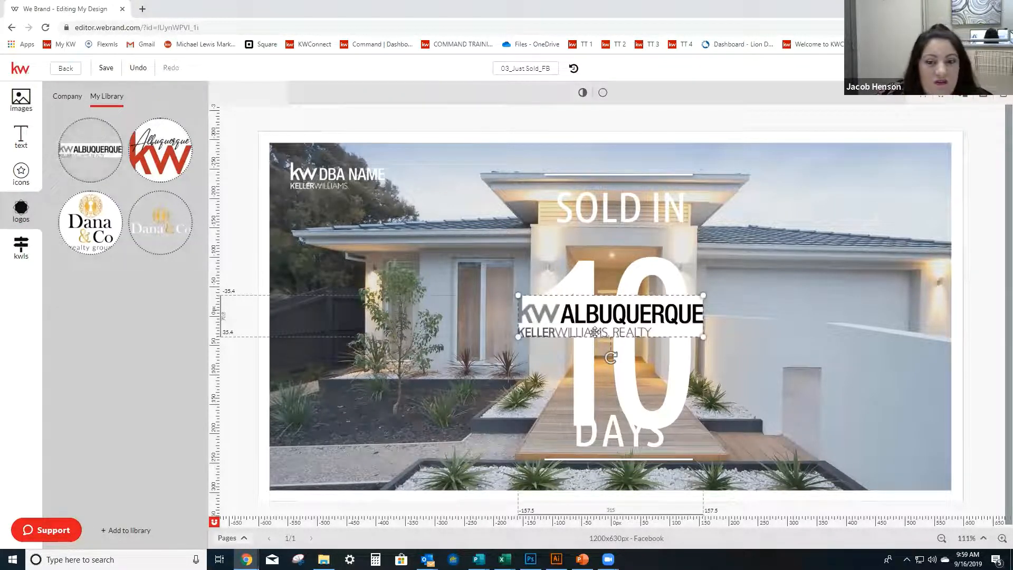
key("Delete")
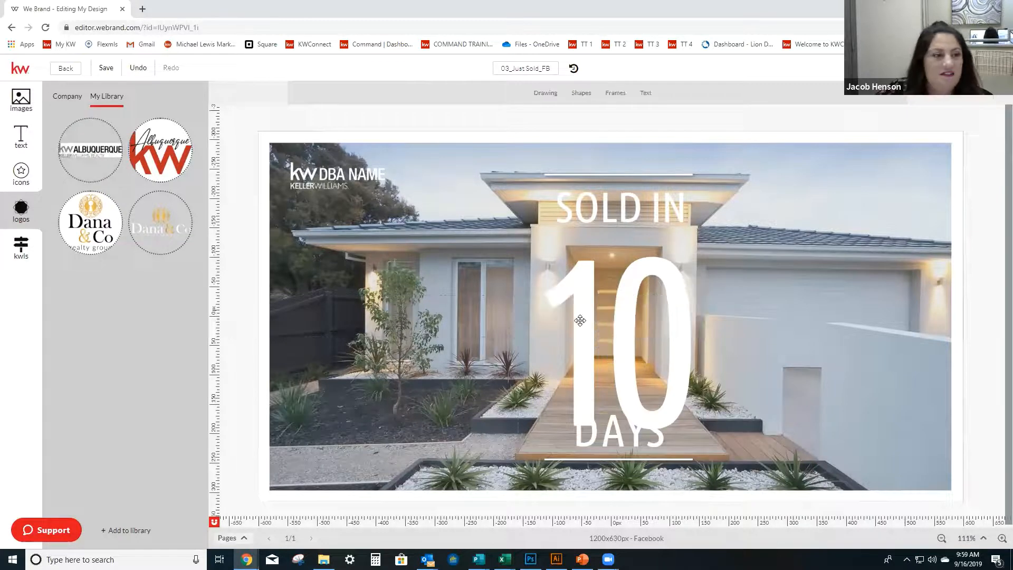
Remove the gray KW Albuquerque logo from the stored logos in the personal library.
left_click(130, 530)
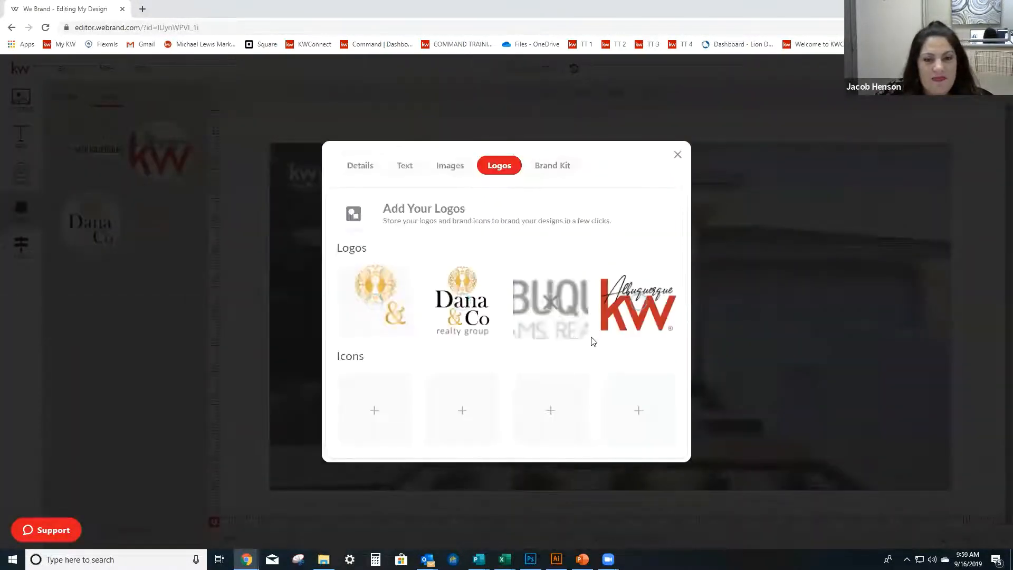
left_click(551, 302)
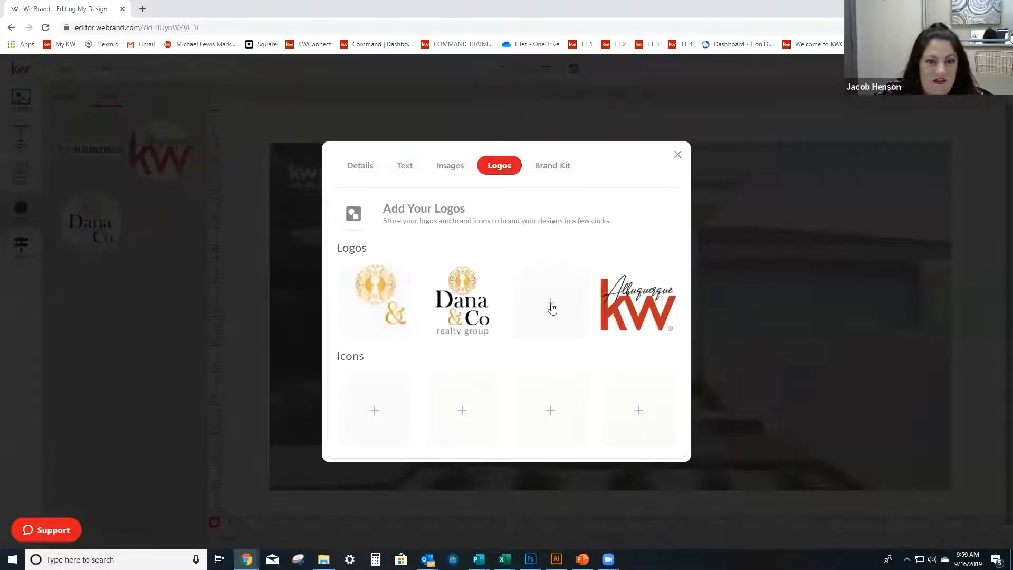
Upload KellerWilliams_Realty_Albuquerque_Logo_RGB from the KW Logos folder into the empty logo slot of the library.
left_click(551, 305)
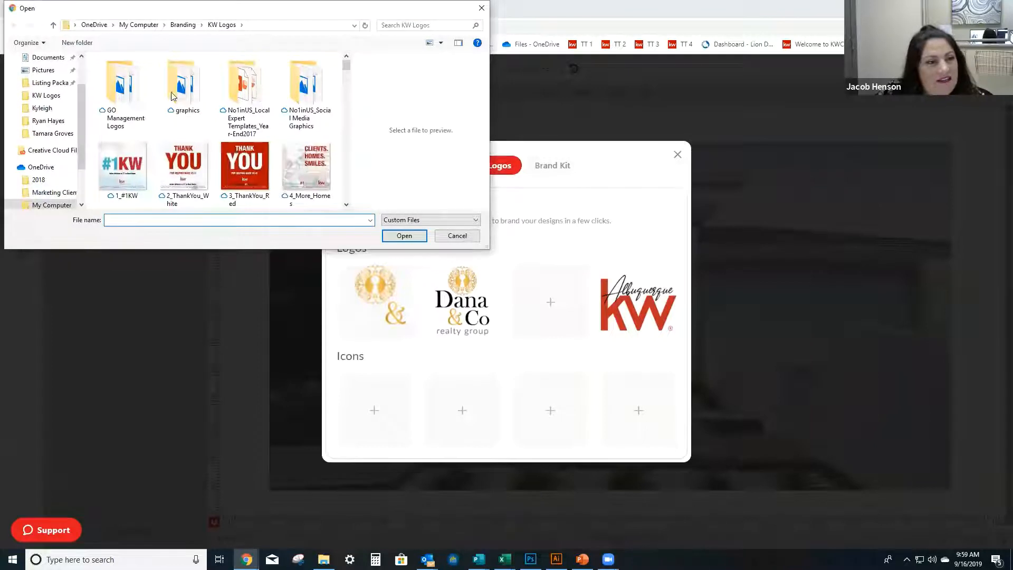
scroll(240, 120, "down", 6)
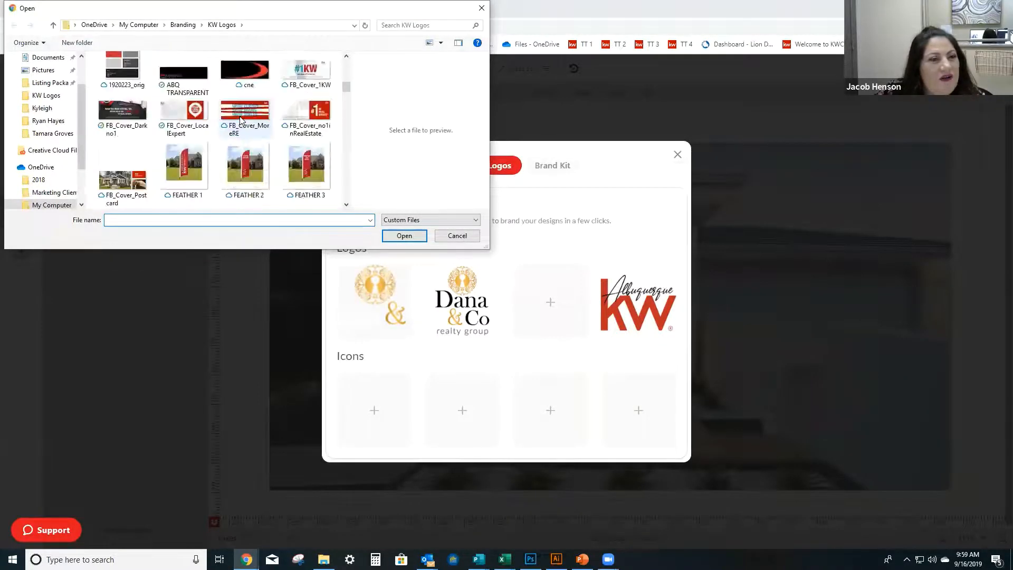
left_click(173, 88)
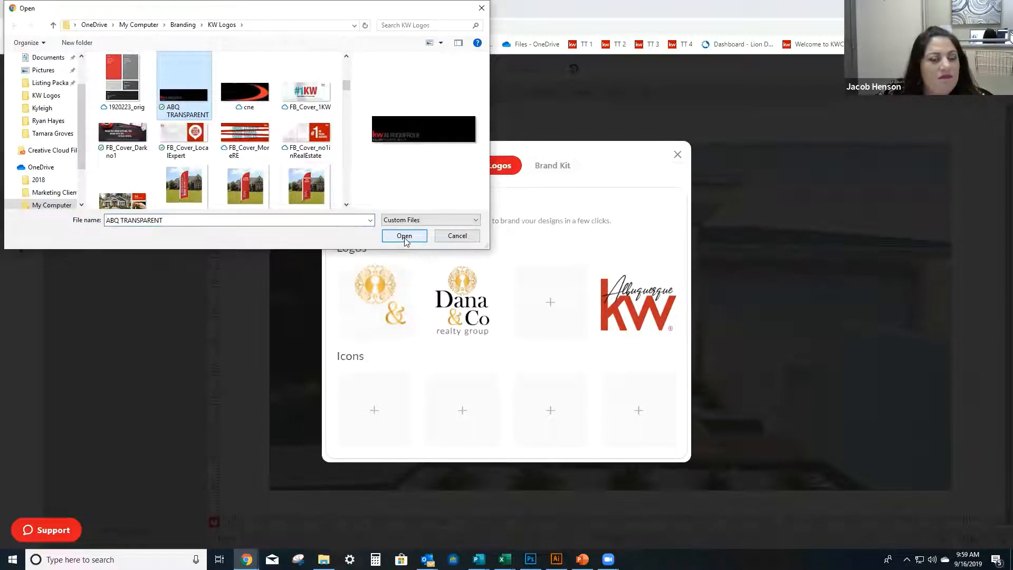
scroll(266, 144, "up", 3)
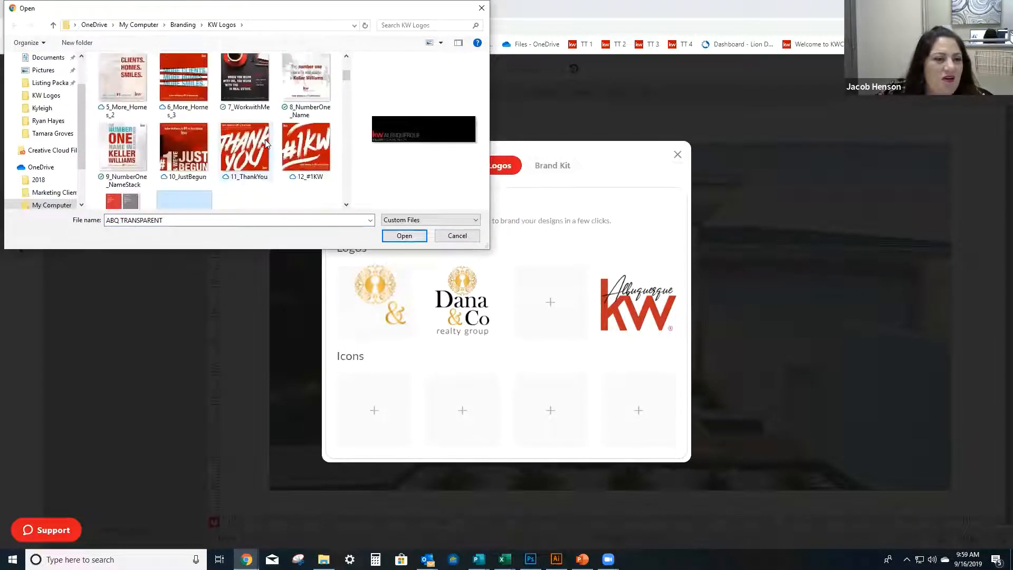
scroll(266, 144, "down", 3)
scroll(266, 144, "down", 1)
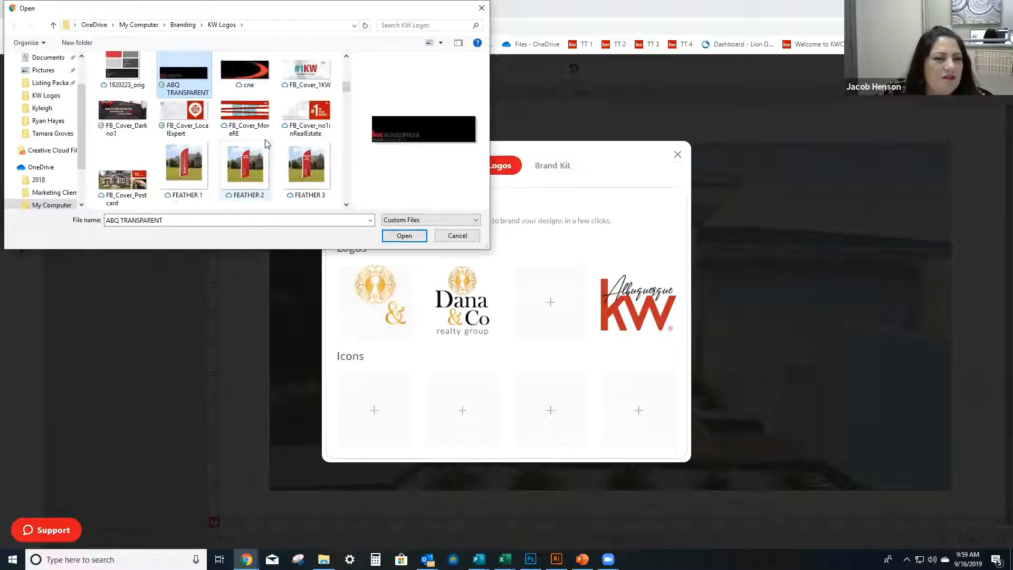
scroll(267, 144, "down", 2)
scroll(266, 143, "down", 3)
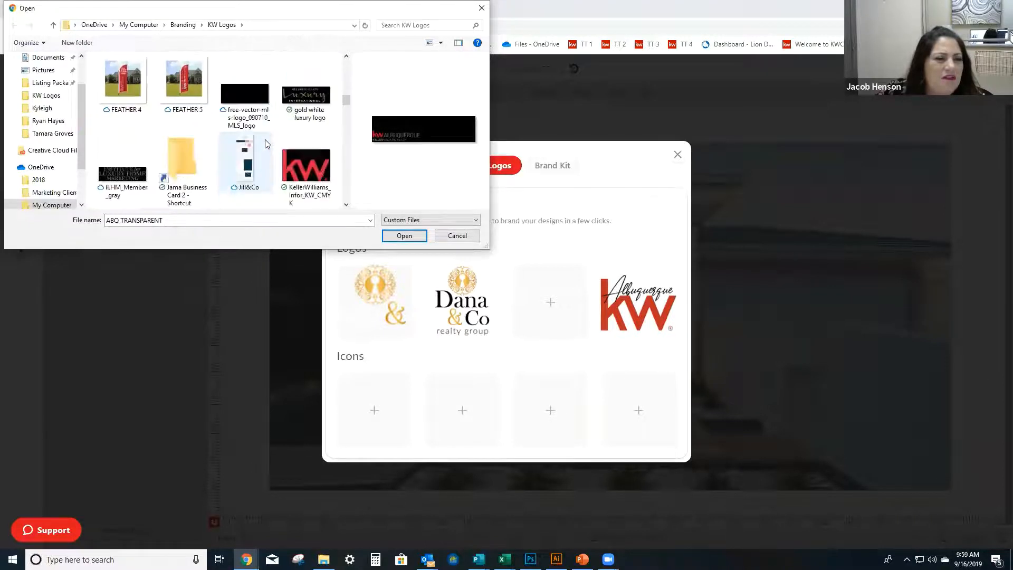
scroll(266, 144, "down", 2)
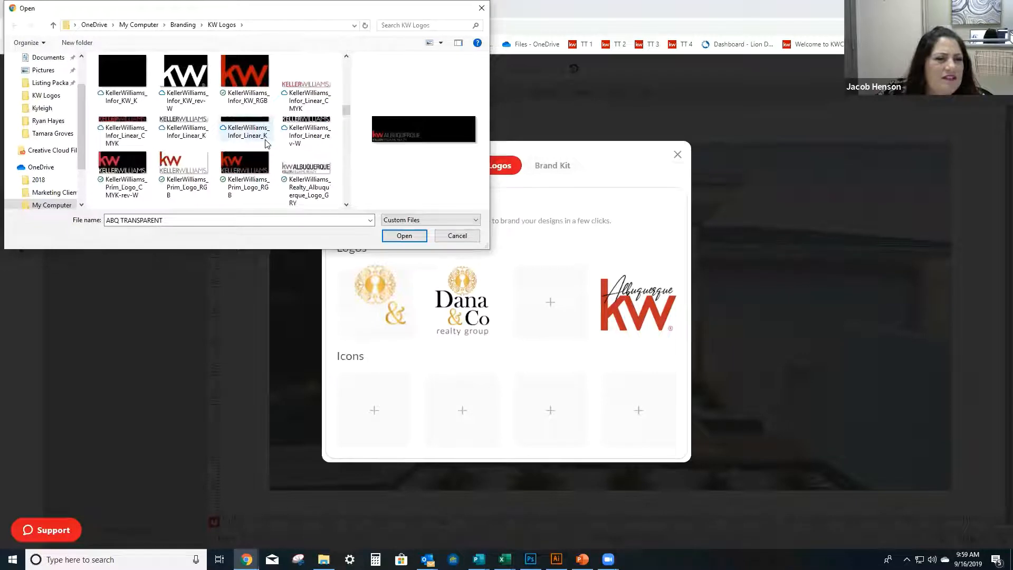
scroll(267, 144, "down", 1)
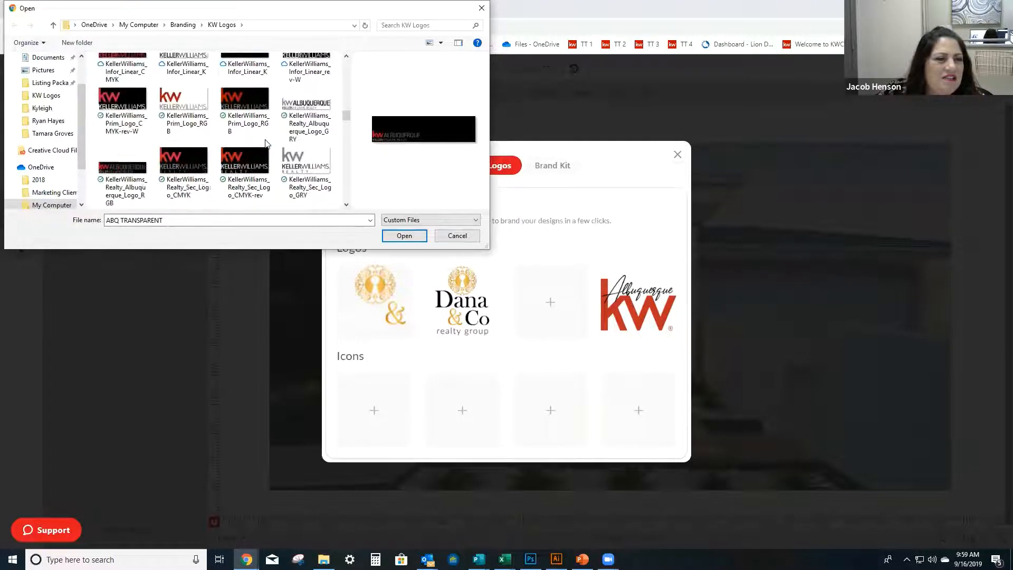
left_click(122, 174)
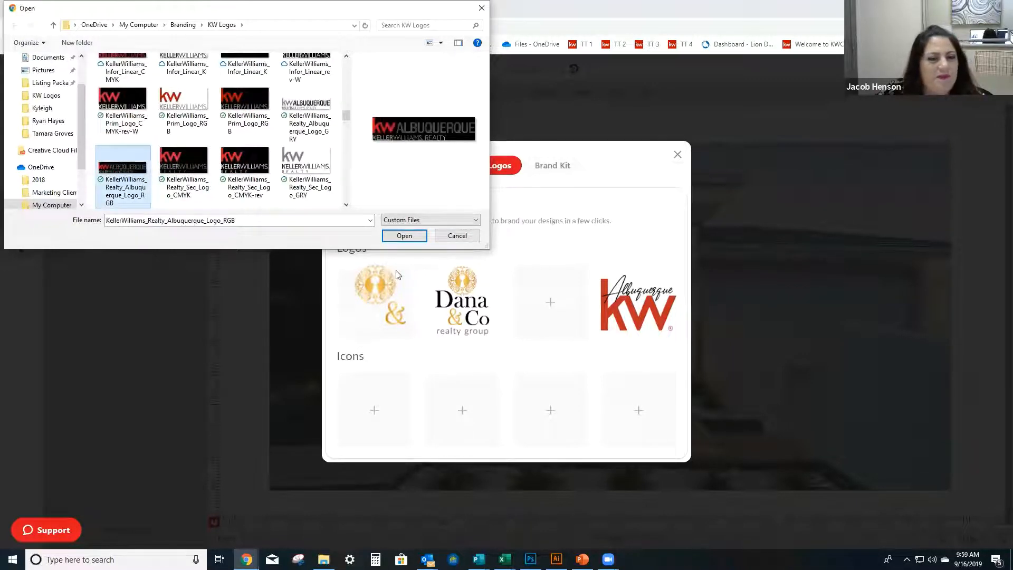
left_click(412, 239)
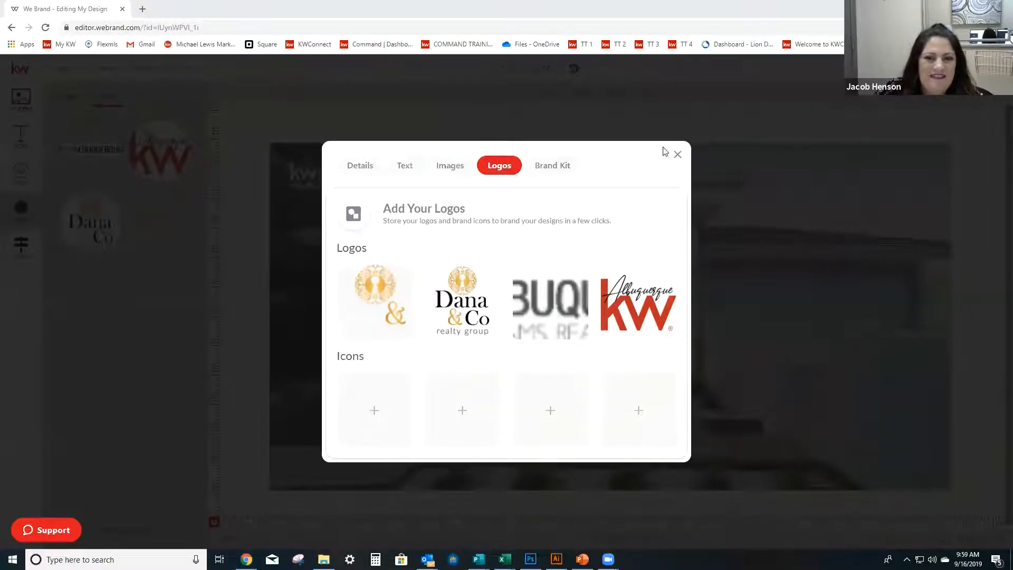
left_click(677, 154)
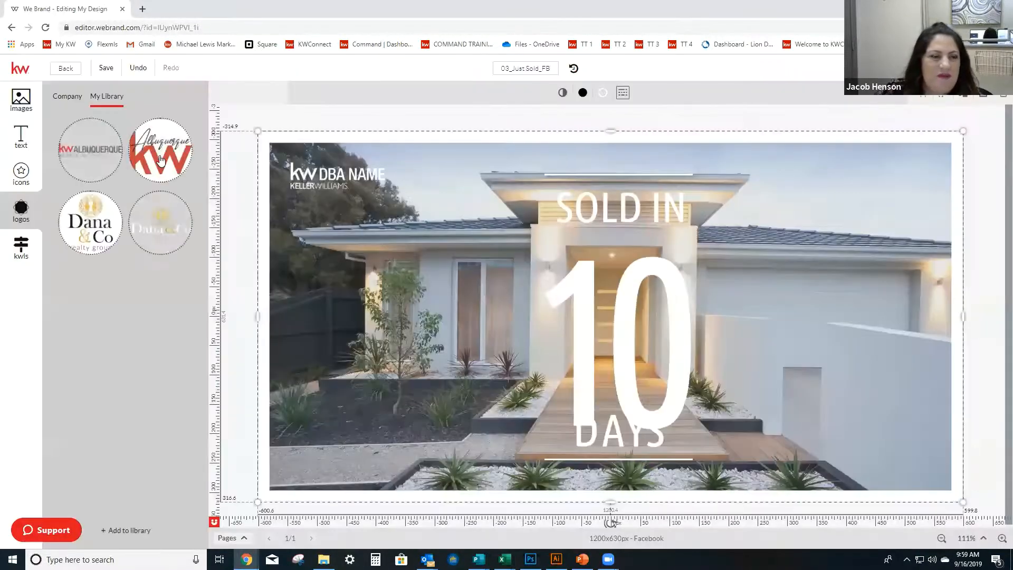
Replace the DBA NAME logo with the red and gray KW Albuquerque logo and move it to the photo's upper-right corner.
left_click_drag(155, 167, 314, 167)
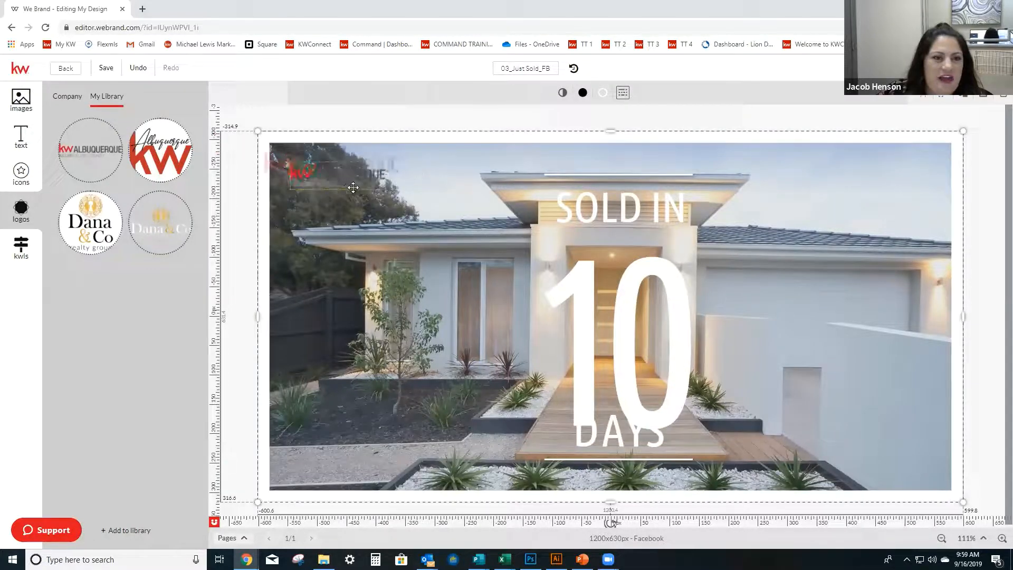
left_click_drag(380, 263, 370, 180)
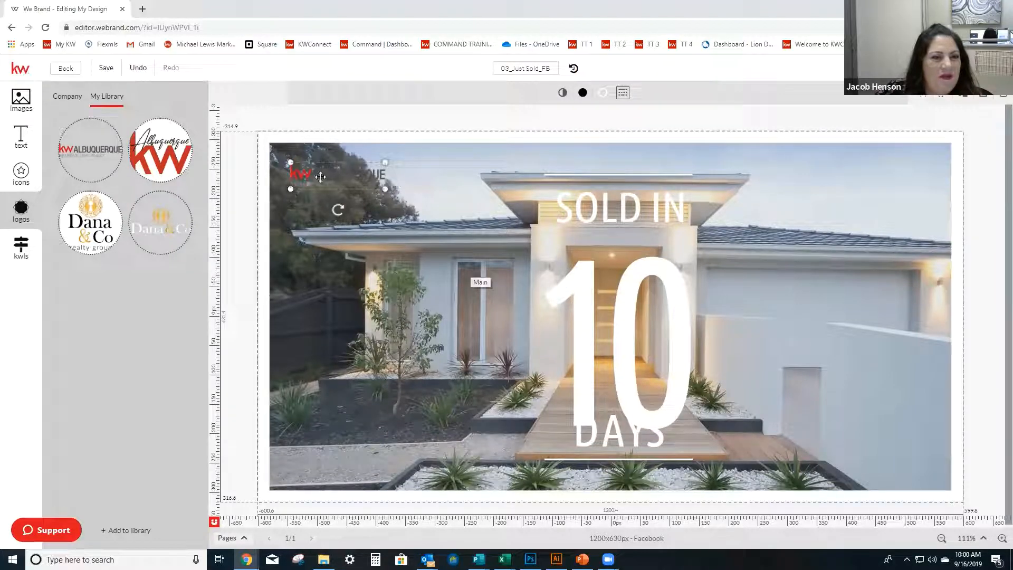
mouse_move(347, 174)
left_mouse_down()
mouse_move(860, 170)
mouse_move(802, 203)
mouse_move(849, 181)
left_mouse_up()
left_click(986, 203)
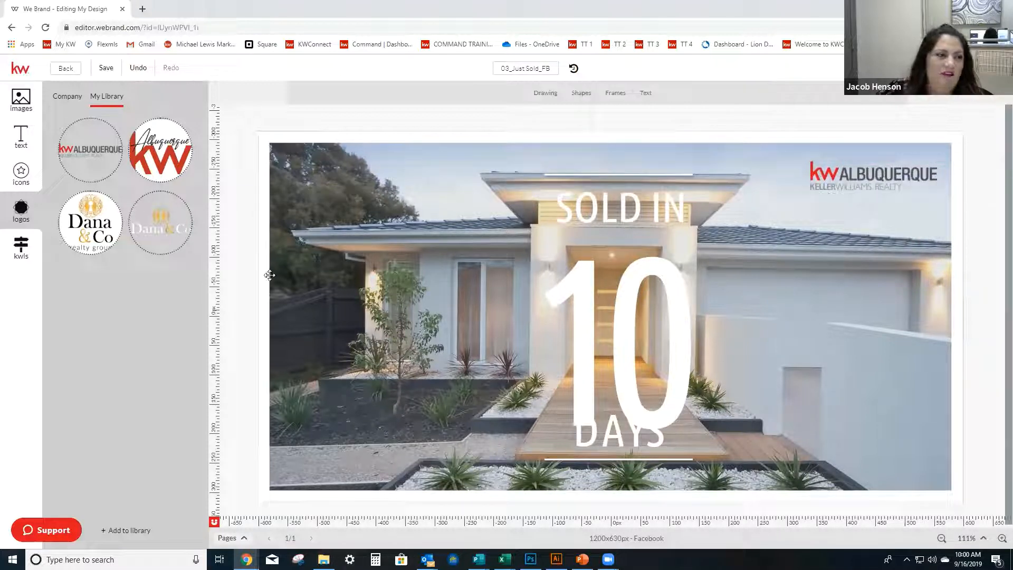
Replace the KW Albuquerque logo with the white and gold Dana & Co logo, enlarge it and shift it slightly right.
left_click_drag(176, 221, 880, 179)
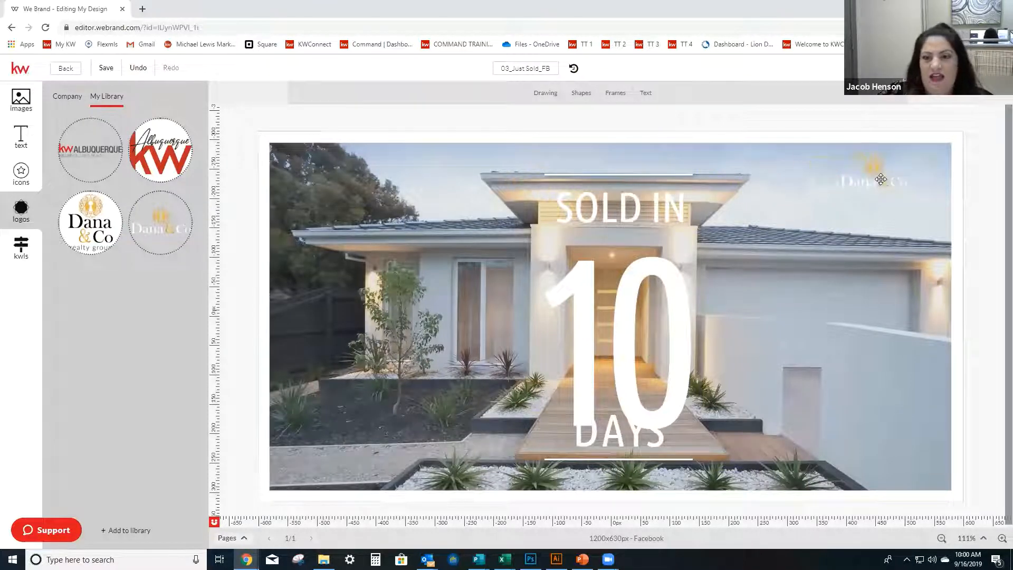
left_click(828, 179)
left_click_drag(808, 195, 768, 205)
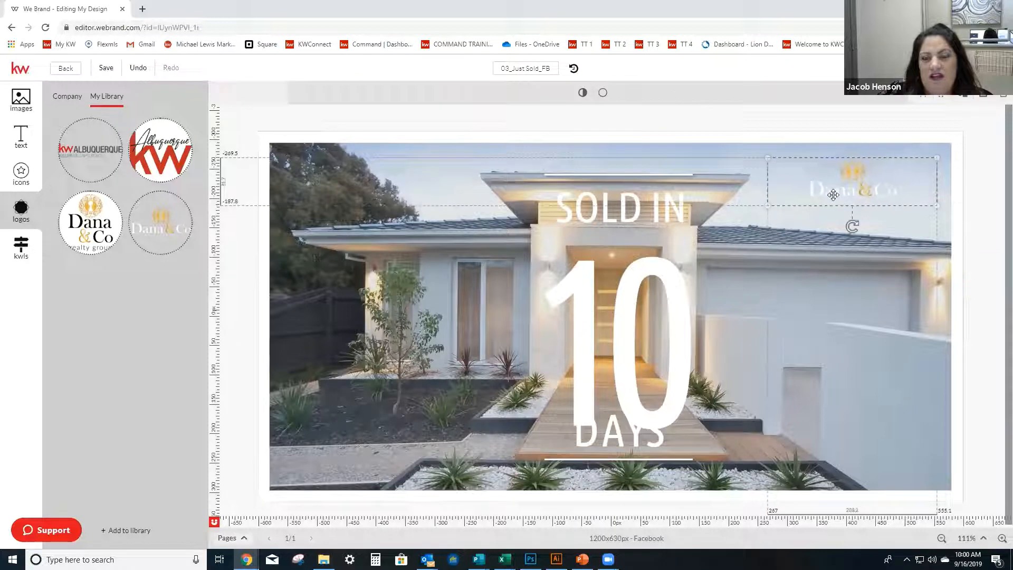
left_click_drag(836, 194, 846, 192)
left_click(960, 208)
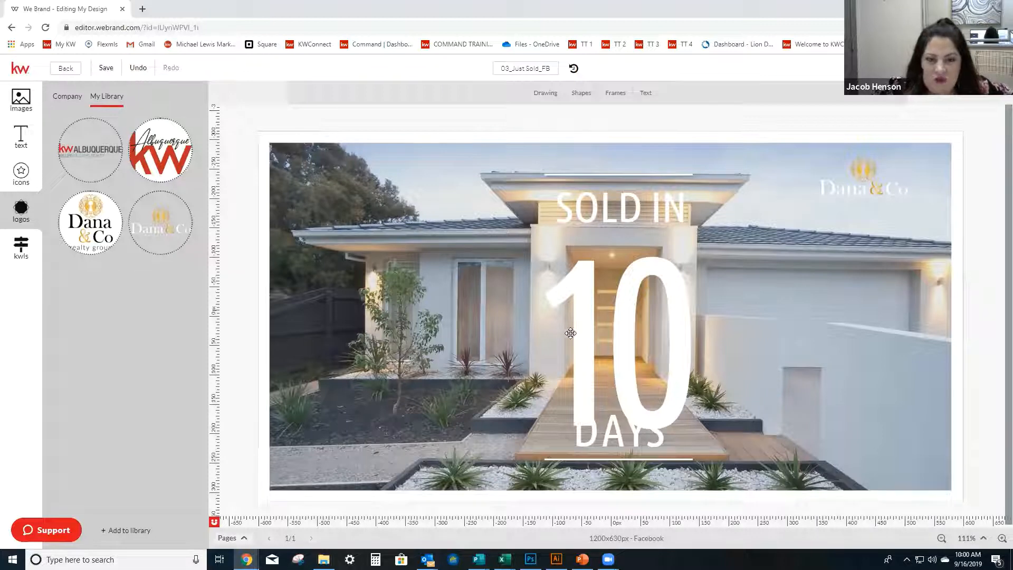
Move the large number up between SOLD IN and DAYS and change it to 12.
mouse_move(587, 328)
left_mouse_down()
mouse_move(574, 308)
mouse_move(585, 310)
left_mouse_up()
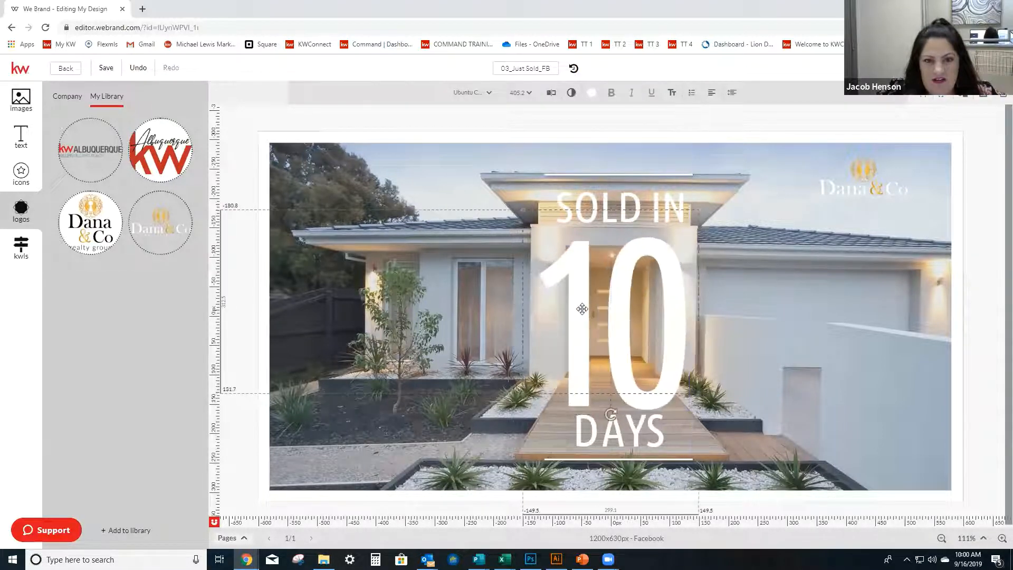
left_click(684, 310)
key("BackSpace")
type("2")
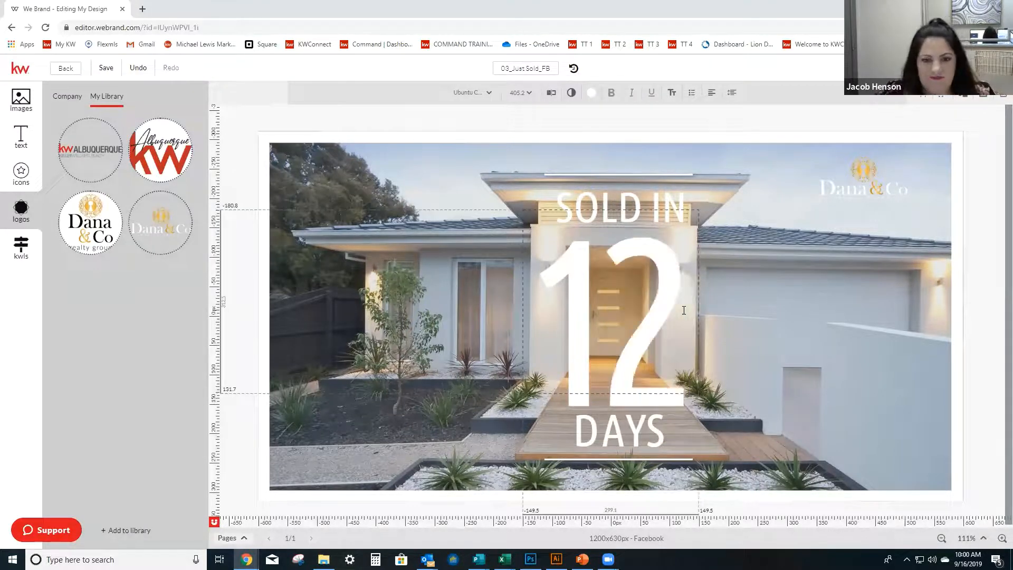
left_click(363, 422)
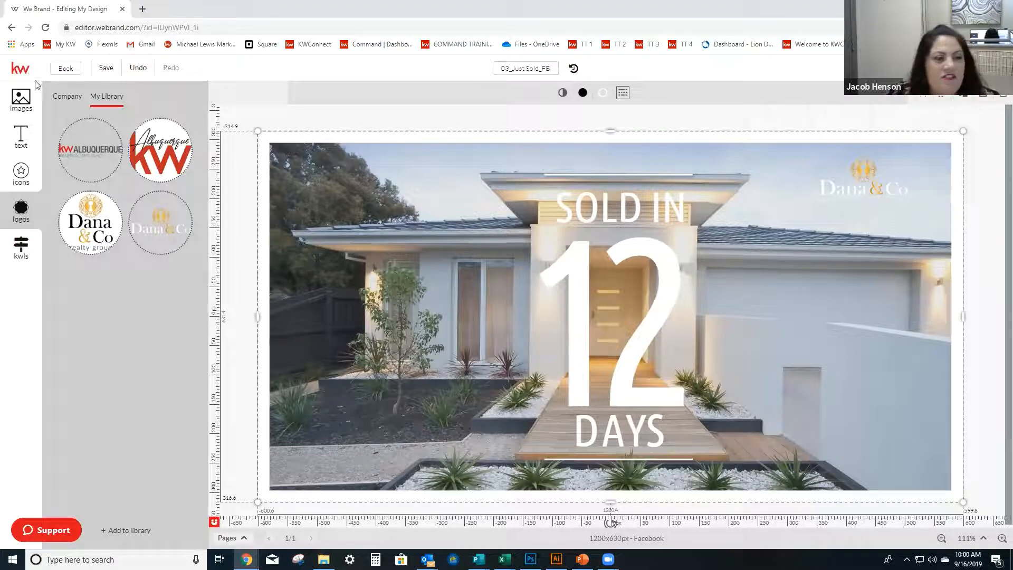
Browse the images, text and icons libraries, including company text, text banners, and company and stock icons.
left_click(22, 96)
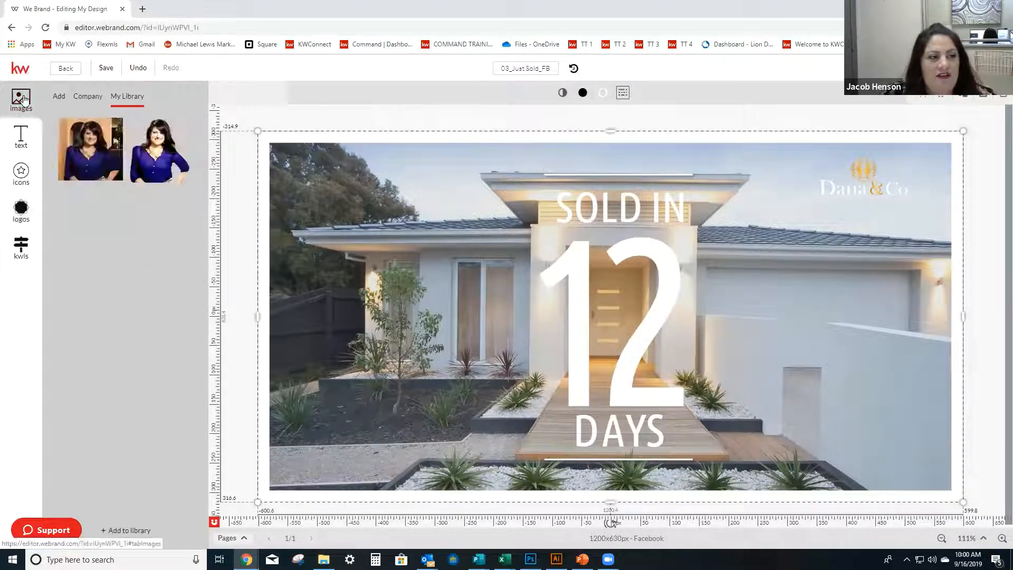
left_click(20, 131)
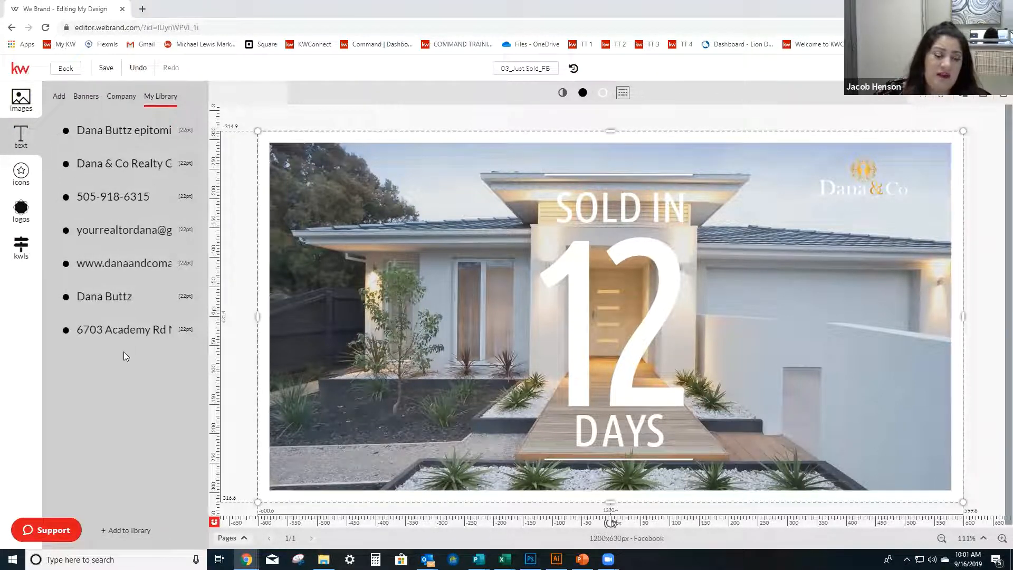
left_click(127, 98)
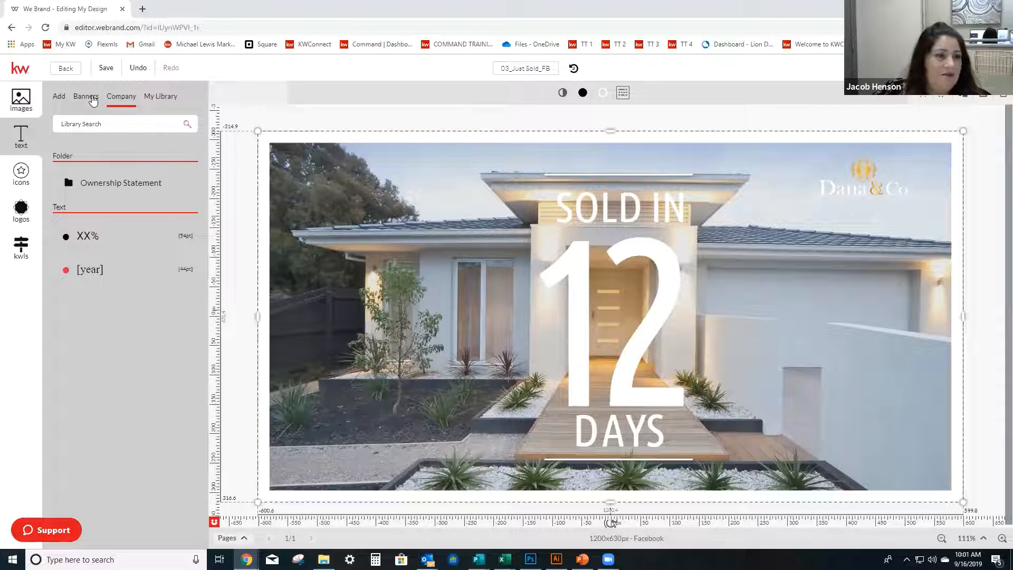
left_click(93, 100)
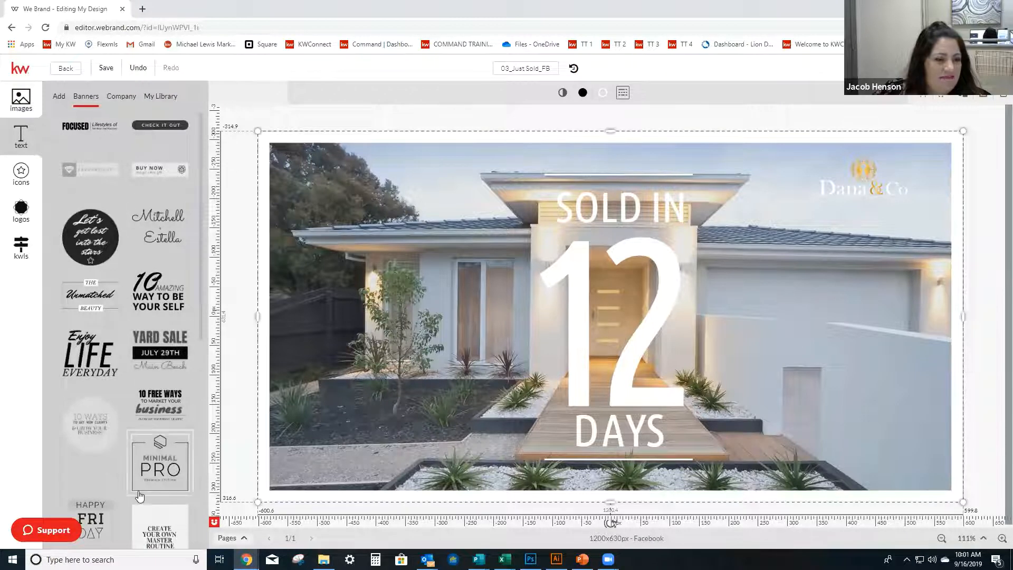
left_click(24, 178)
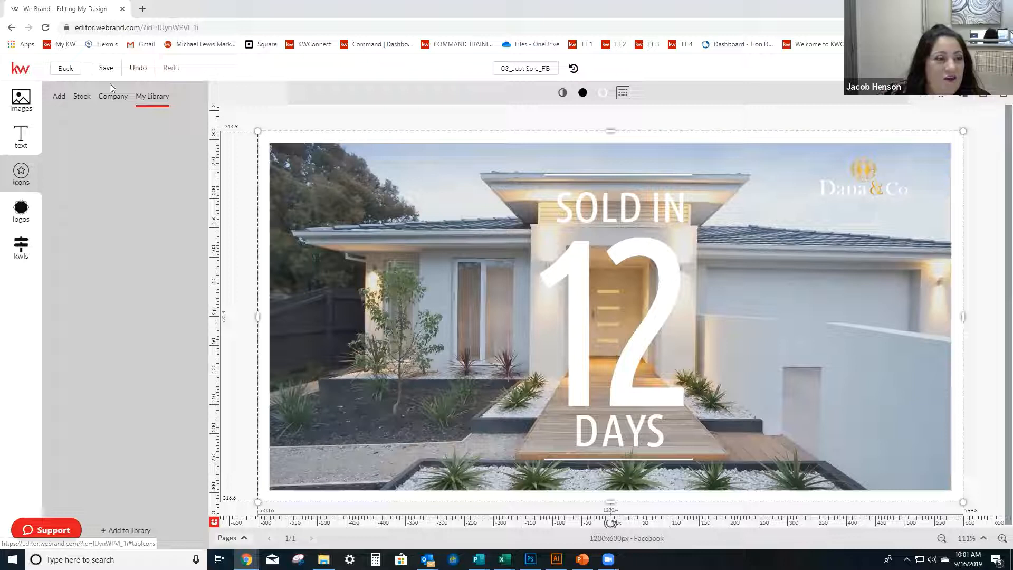
left_click(115, 99)
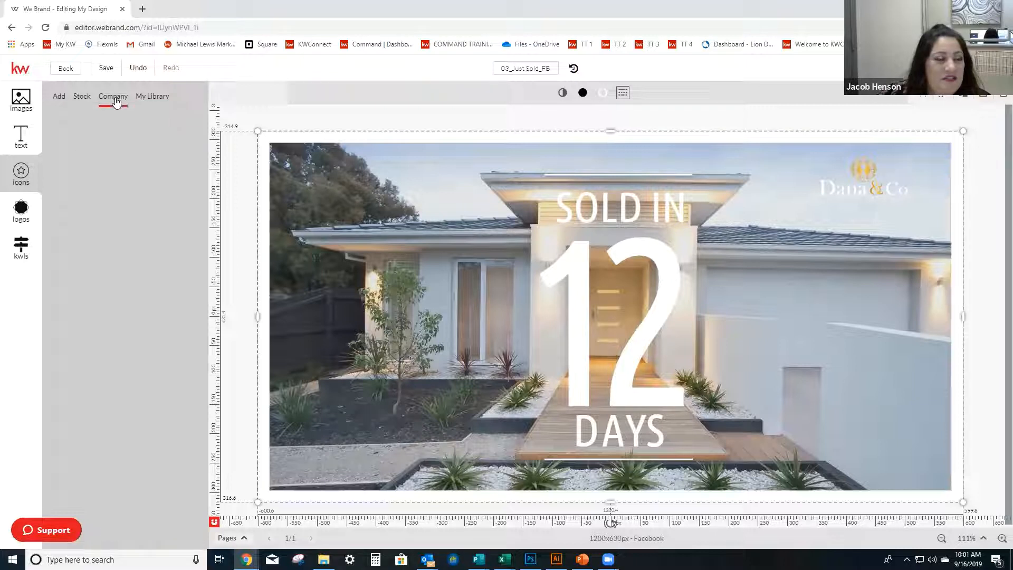
left_click(83, 98)
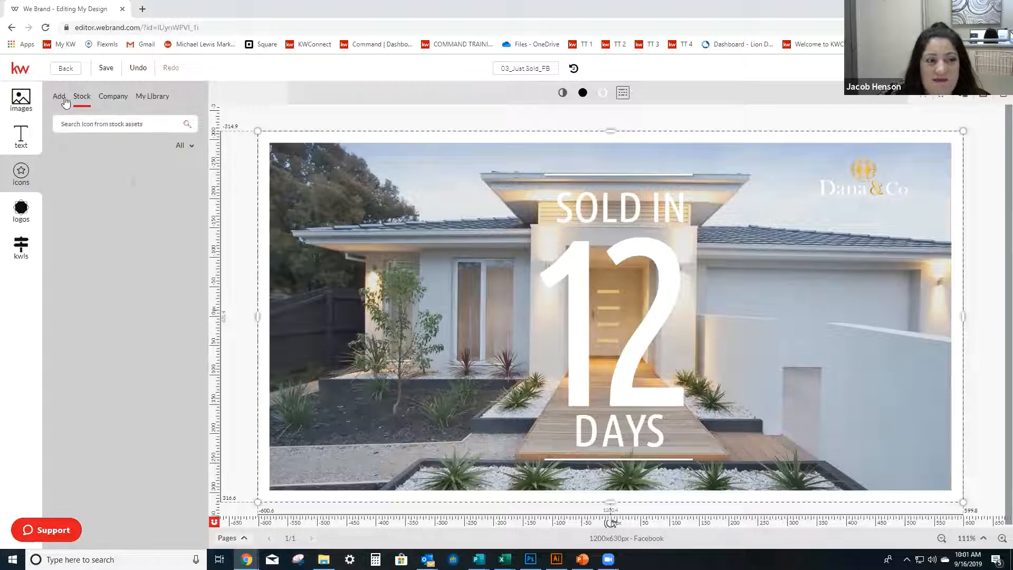
left_click(60, 98)
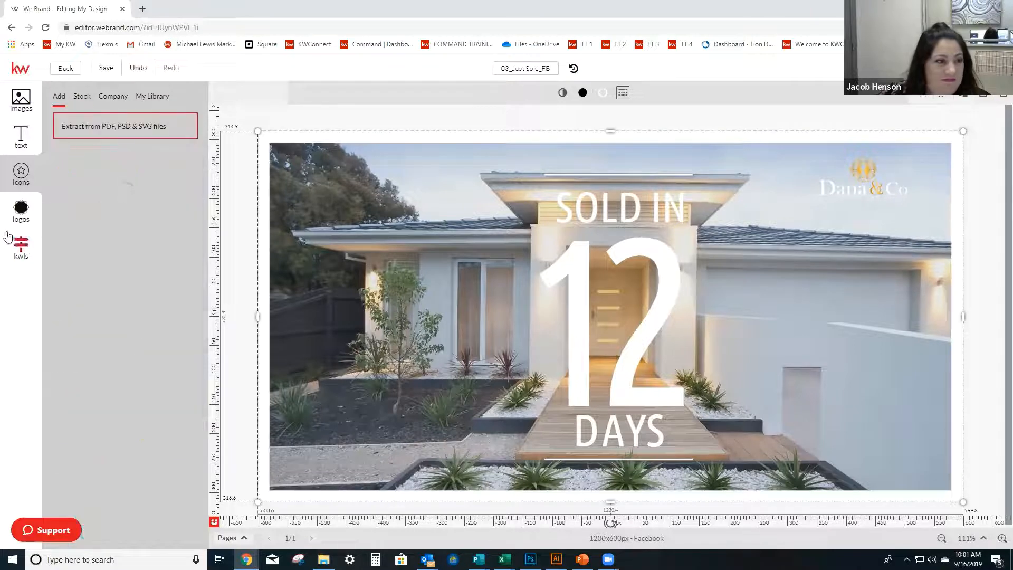
Open the property listing from the kwls library to show its photos.
left_click(20, 212)
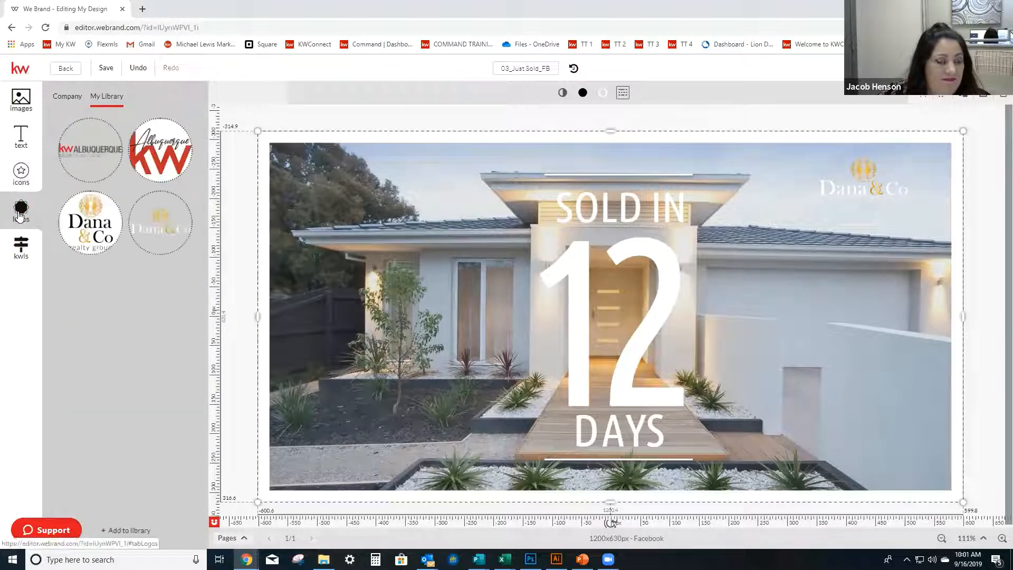
left_click(24, 238)
left_click(91, 236)
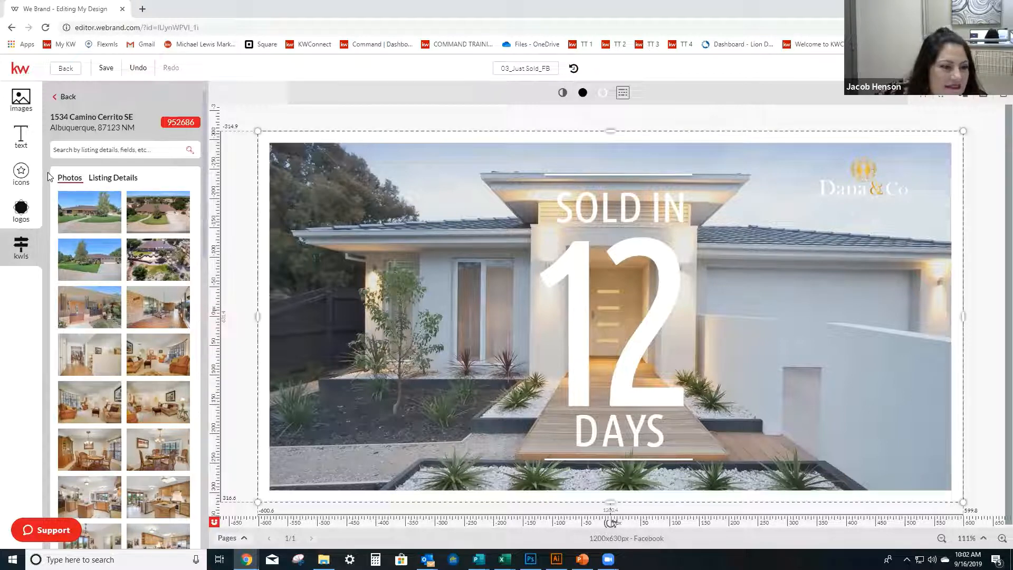
mouse_move(94, 222)
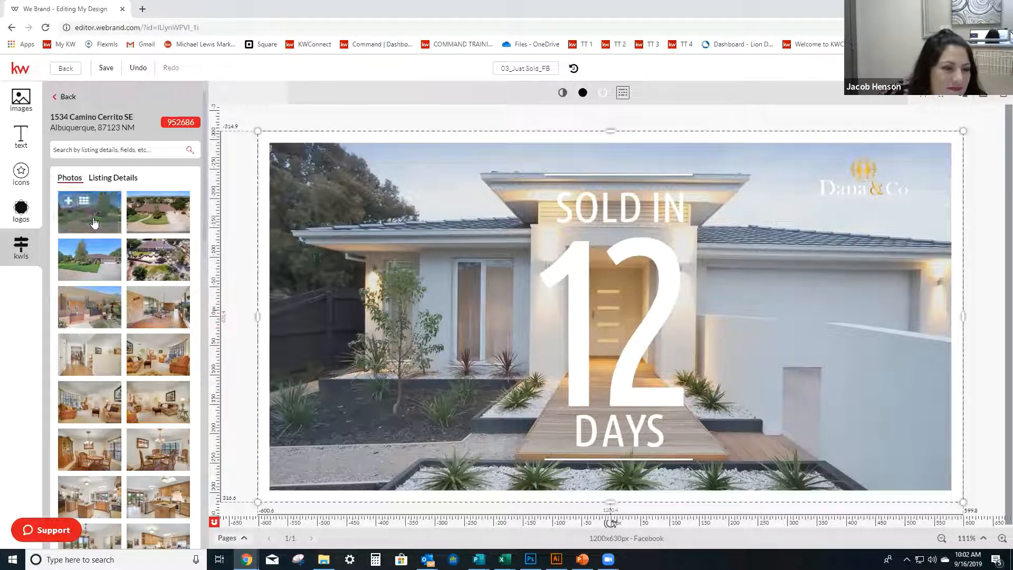
left_click_drag(93, 222, 355, 185)
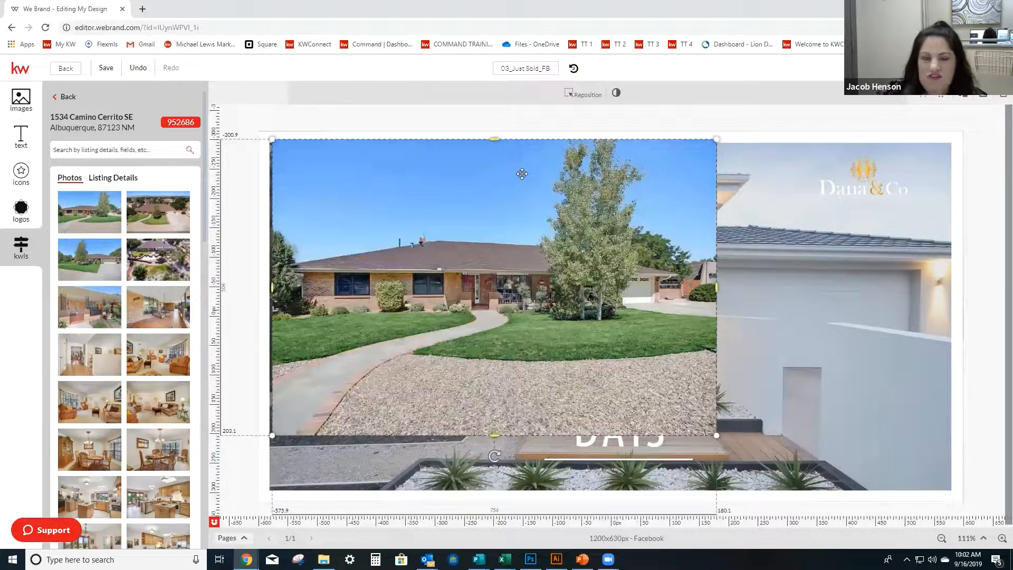
key("Delete")
left_click(522, 174)
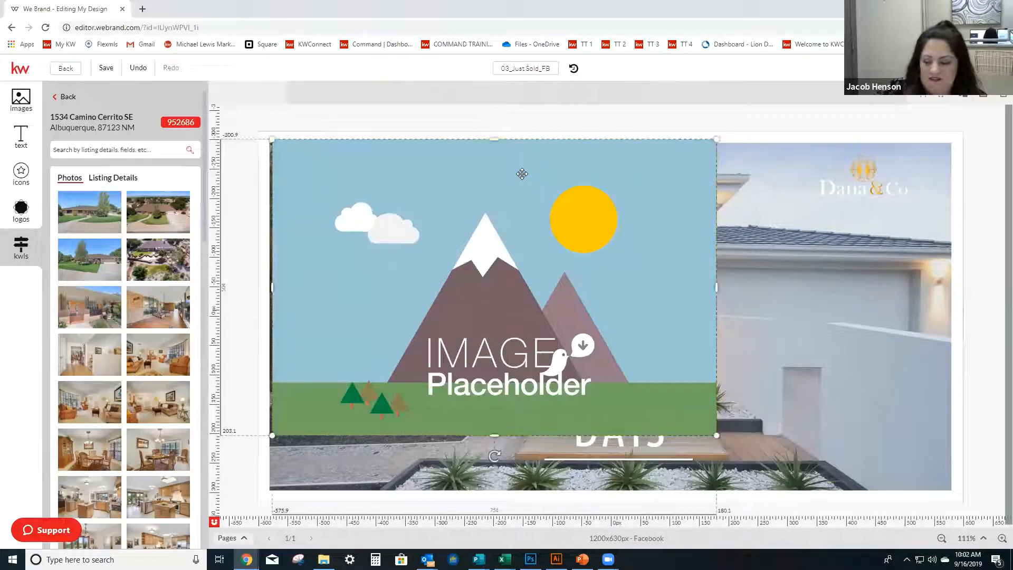
key("Delete")
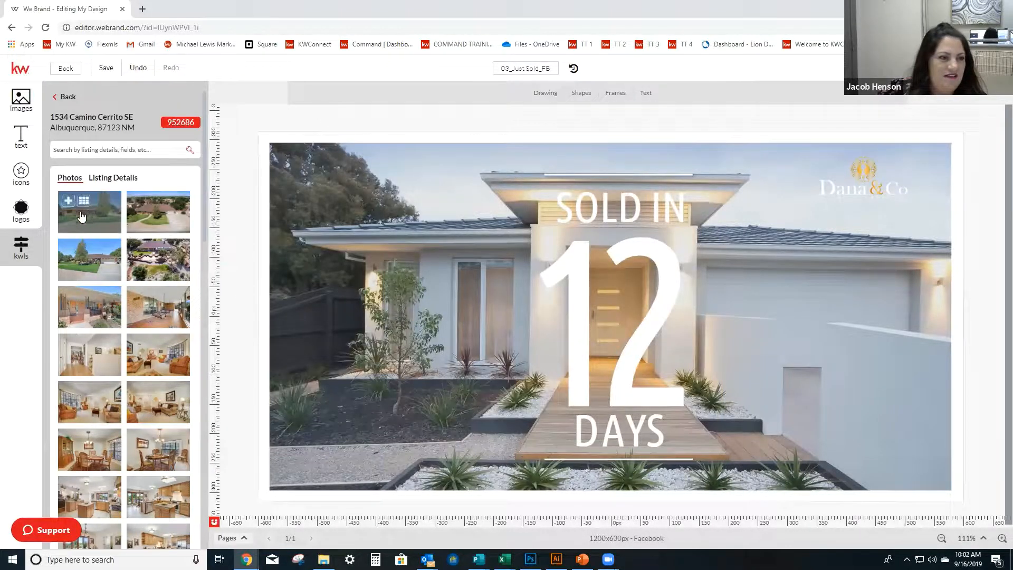
Add the listing's first front-exterior photo to the design and enlarge it to about 1169 px wide over the template photo.
left_click_drag(118, 227, 376, 398)
left_click_drag(831, 235, 861, 430)
left_click_drag(810, 390, 310, 151)
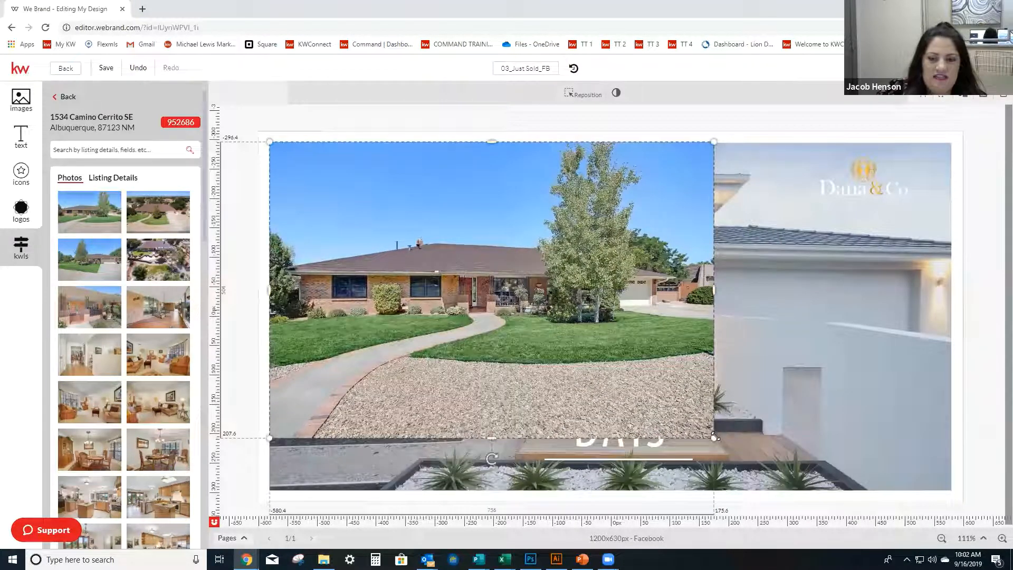
left_click_drag(715, 437, 953, 480)
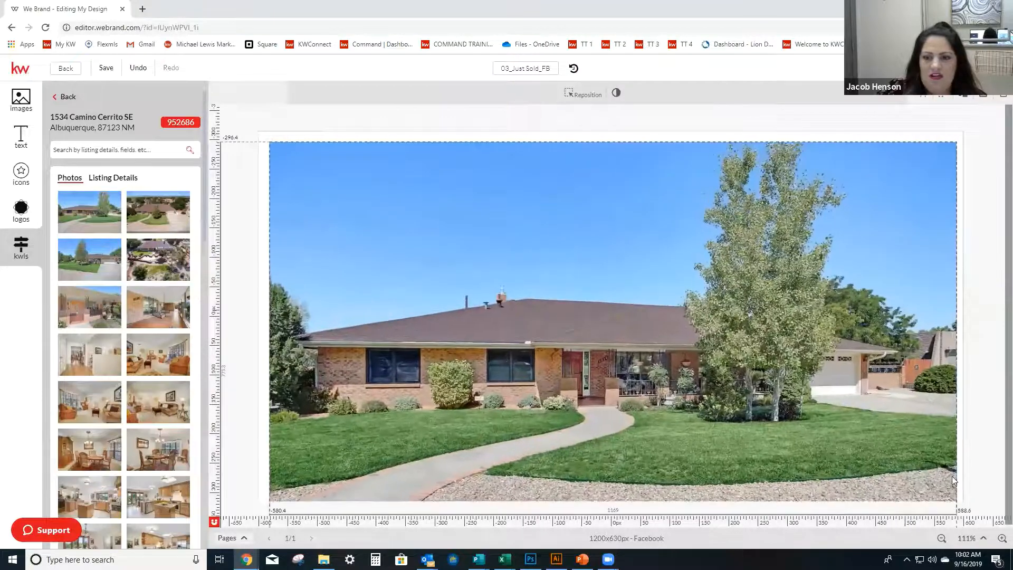
left_click_drag(672, 337, 667, 315)
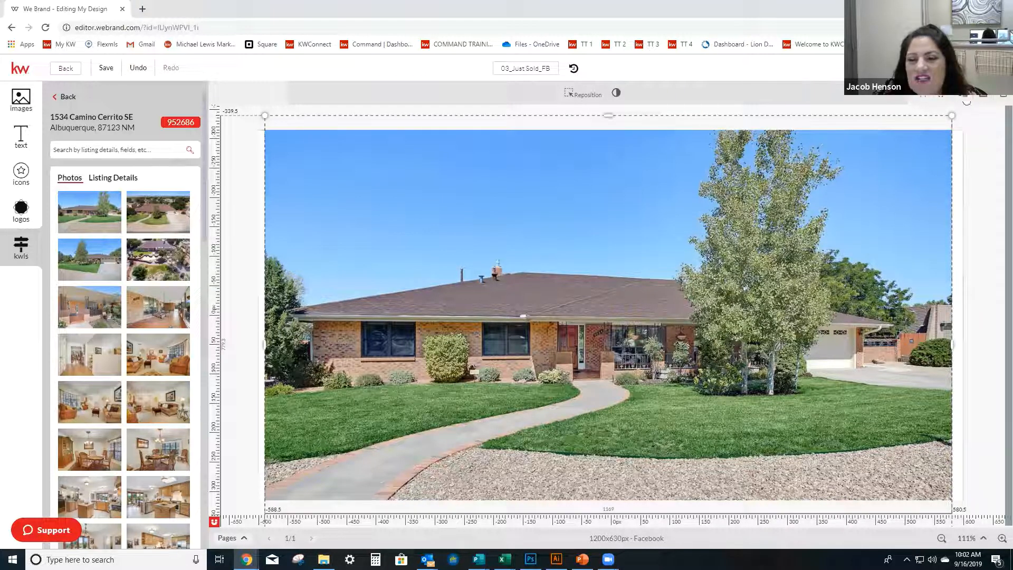
Examine the rotate, flip and layer order options for the listing photo.
left_click(924, 99)
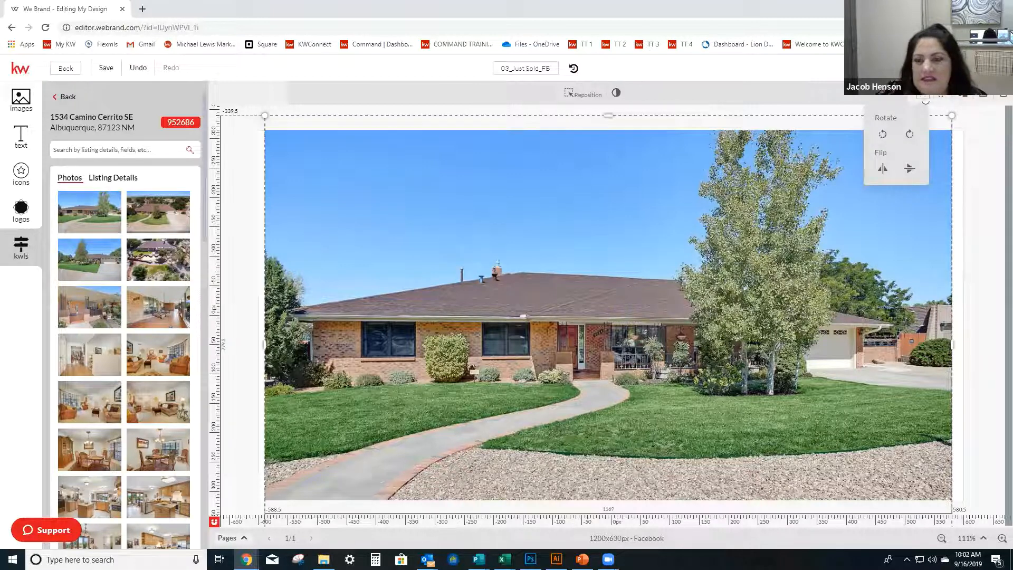
left_click(984, 138)
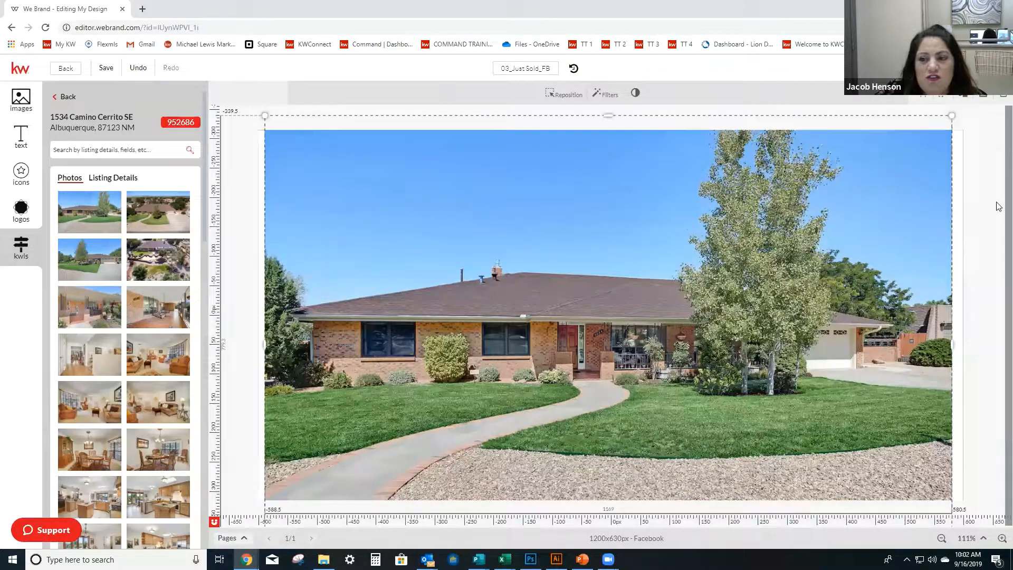
right_click(608, 298)
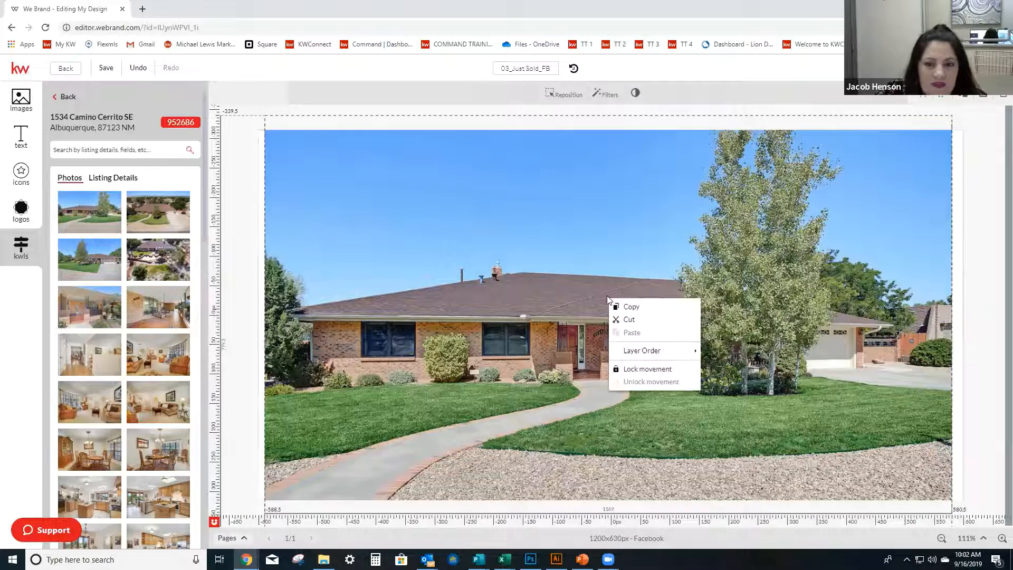
mouse_move(644, 352)
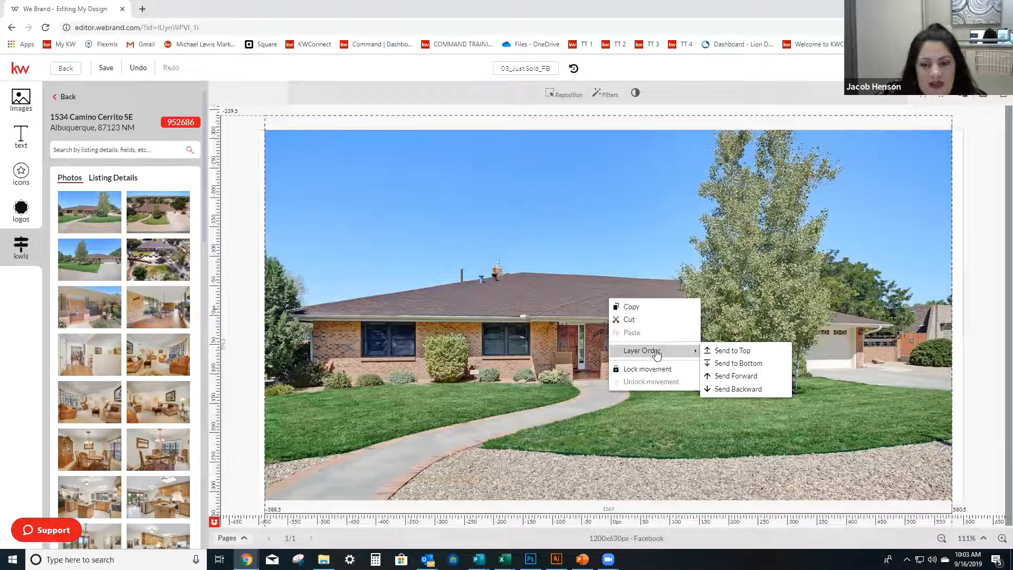
left_click(663, 223)
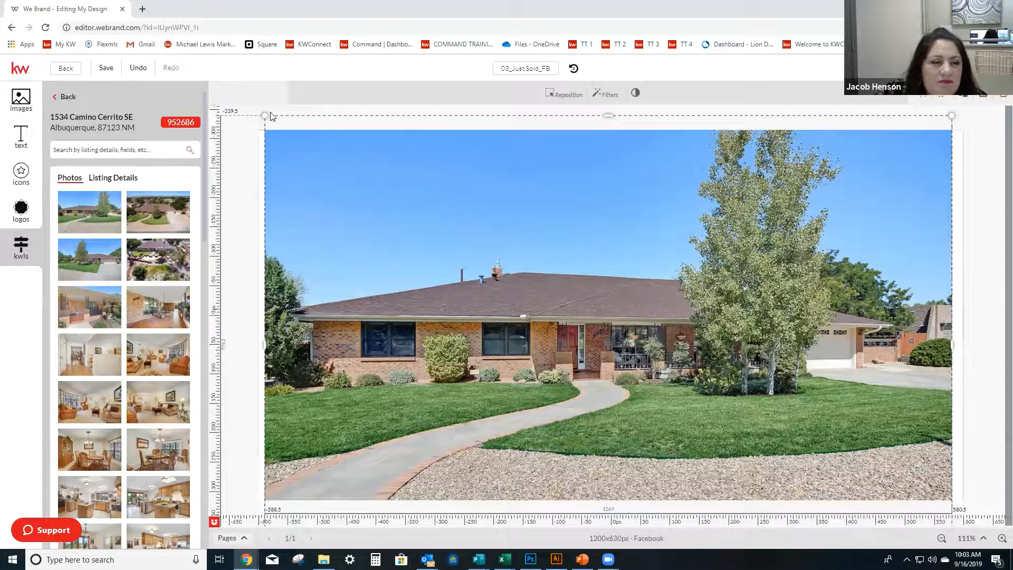
Shrink the listing photo to about 1058 px wide, crop its lower and upper edges and center it horizontally.
left_click_drag(299, 153, 338, 171)
left_click_drag(634, 216, 579, 131)
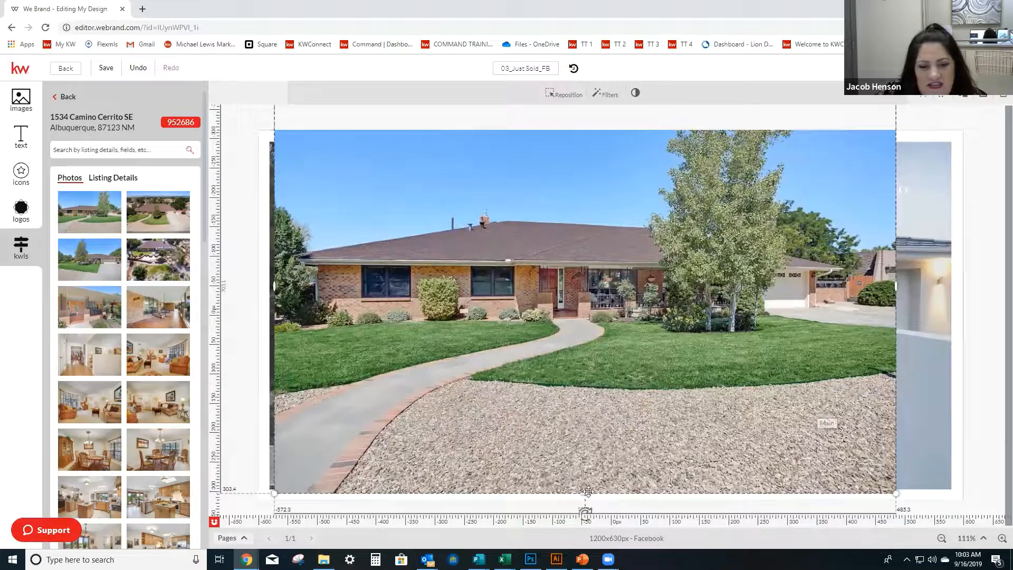
left_click_drag(585, 490, 585, 460)
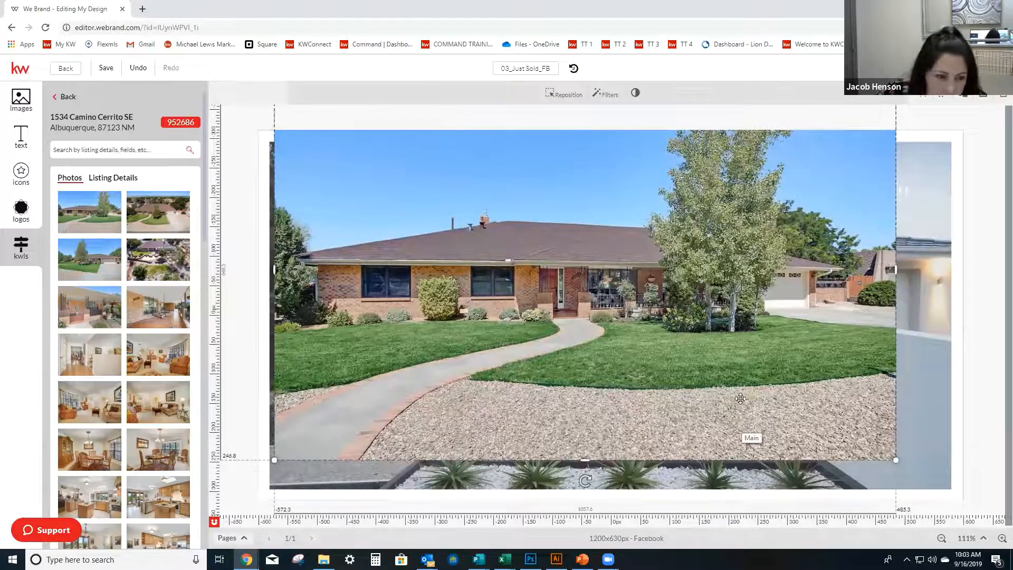
mouse_move(593, 340)
left_mouse_down()
mouse_move(591, 361)
mouse_move(596, 349)
mouse_move(603, 353)
left_mouse_up()
left_click_drag(603, 225, 617, 241)
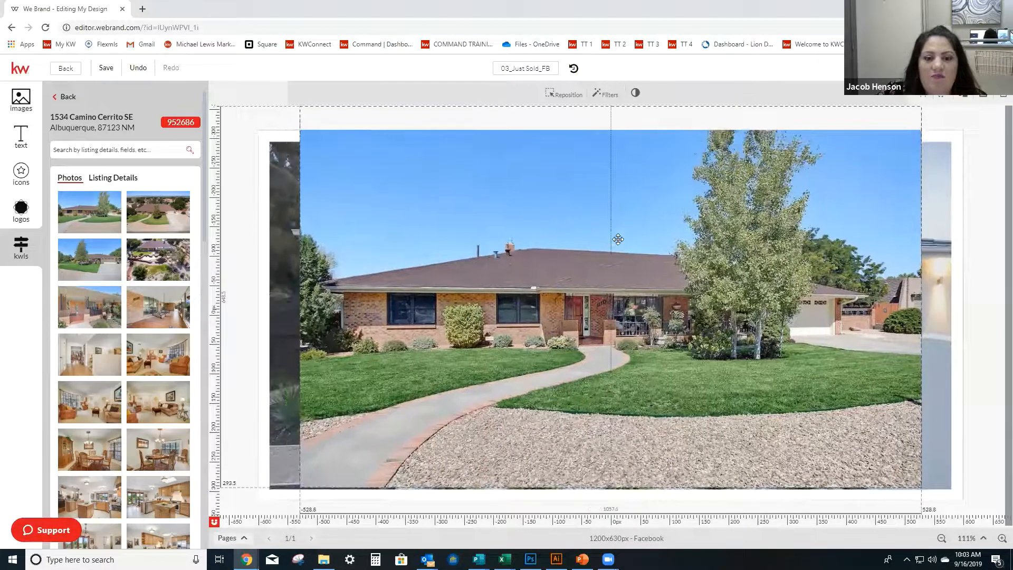
left_click_drag(601, 181, 600, 189)
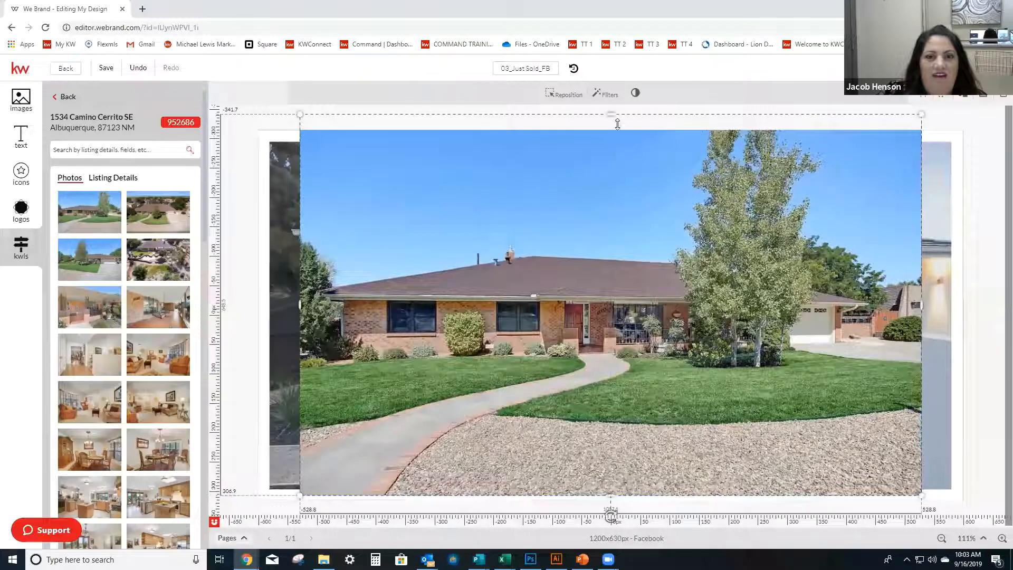
left_click_drag(611, 110, 611, 176)
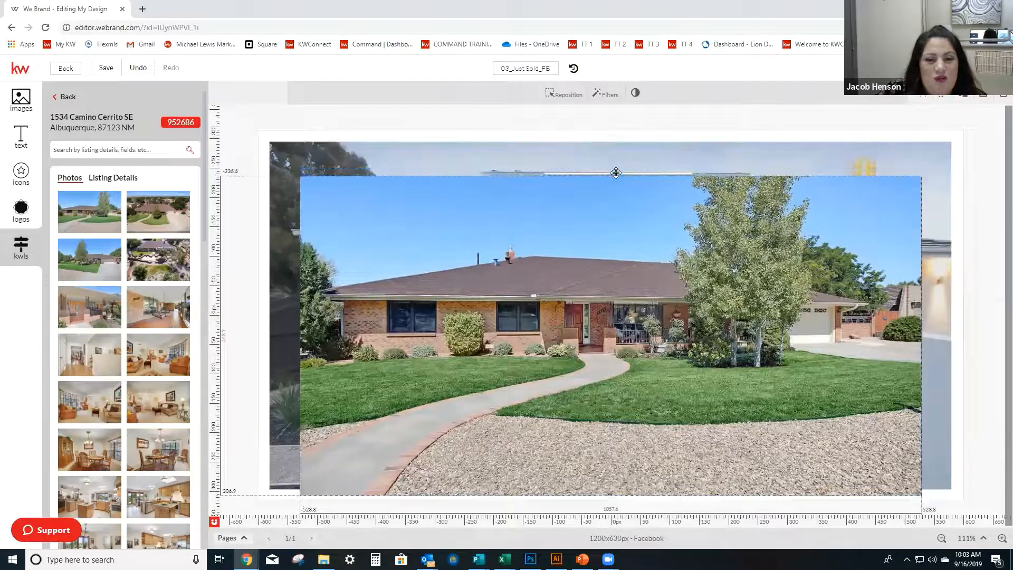
Enlarge the photo to about 1156 px wide and adjust its lower and upper crop so it fills the white frame's interior.
left_click_drag(627, 236, 598, 202)
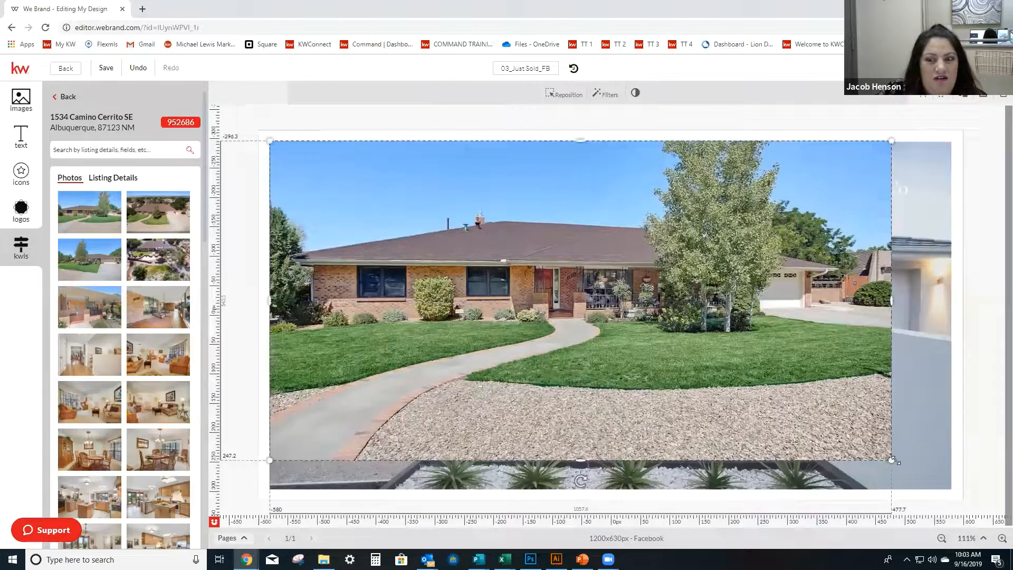
left_click_drag(914, 464, 950, 476)
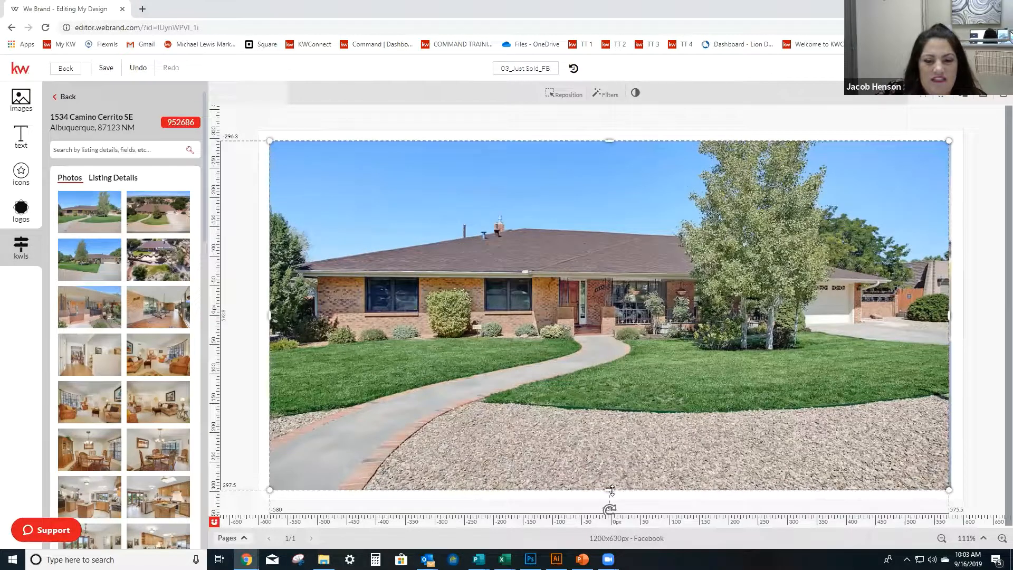
left_click_drag(612, 489, 610, 446)
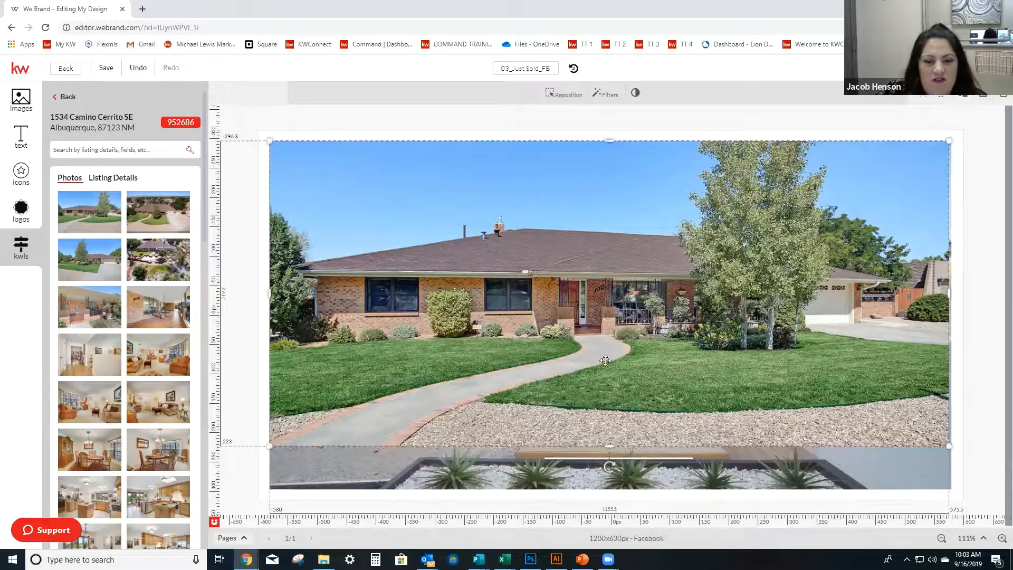
left_click_drag(605, 329, 602, 355)
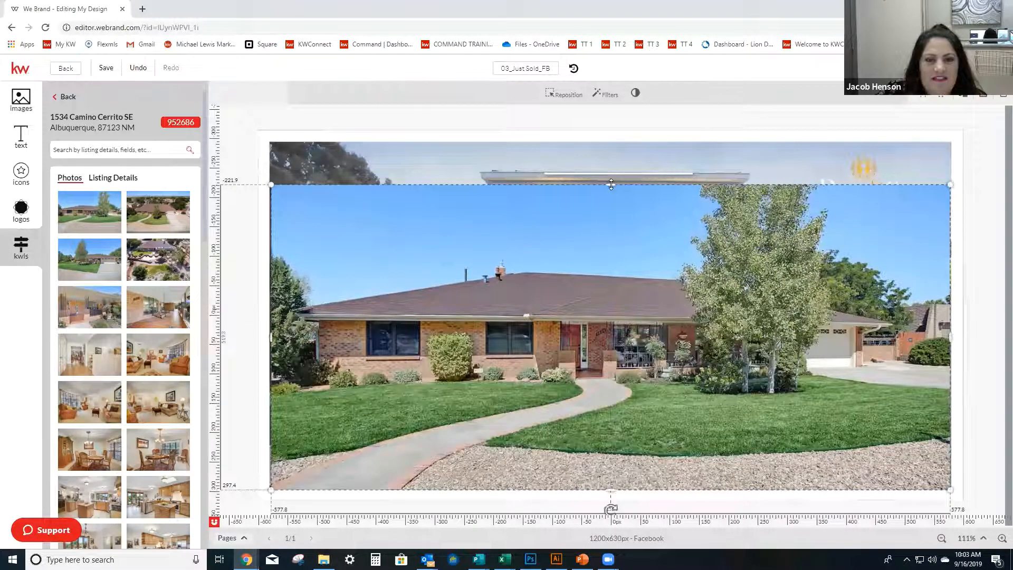
left_click_drag(611, 181, 611, 140)
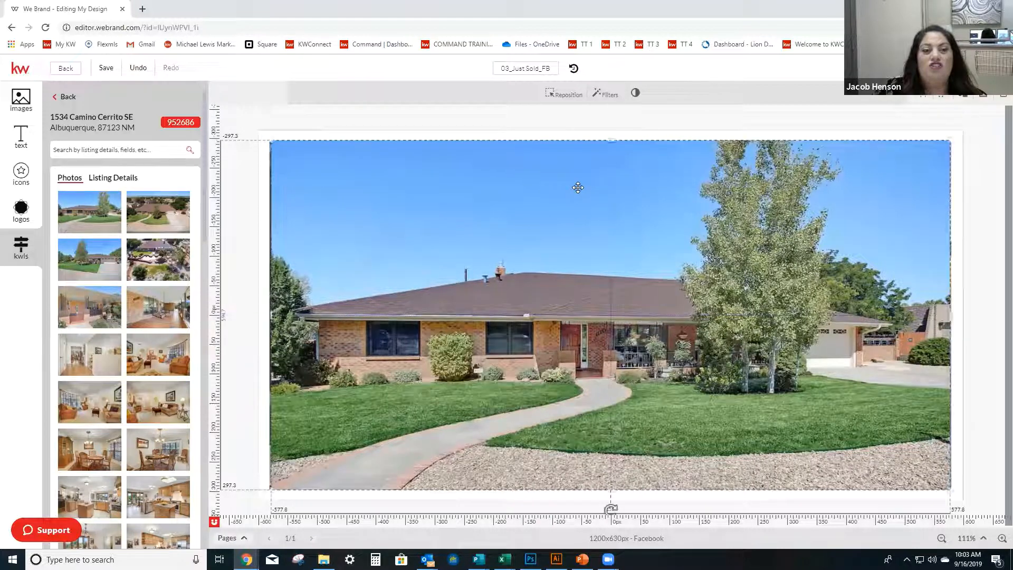
Nudge the photo and stretch its upper-left corner to about 1163 px wide so it covers the template photo's left edge.
left_click_drag(265, 313, 263, 312)
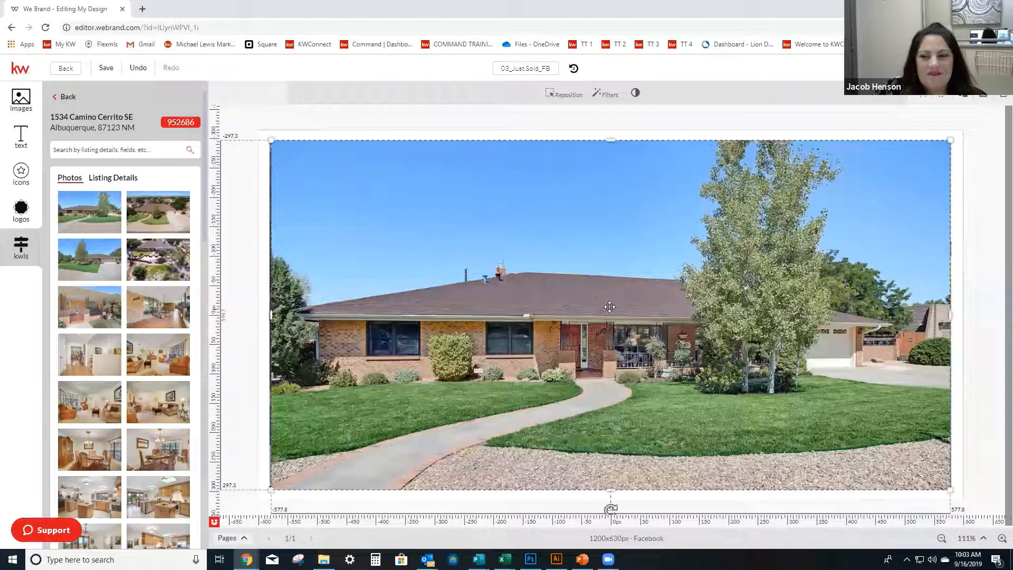
left_click_drag(610, 308, 611, 309)
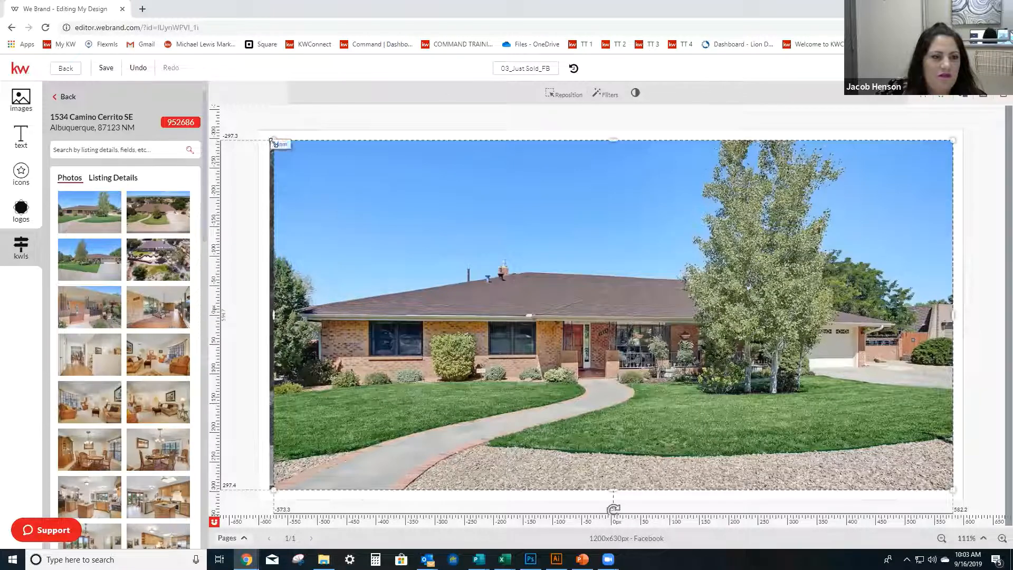
left_click_drag(271, 140, 268, 136)
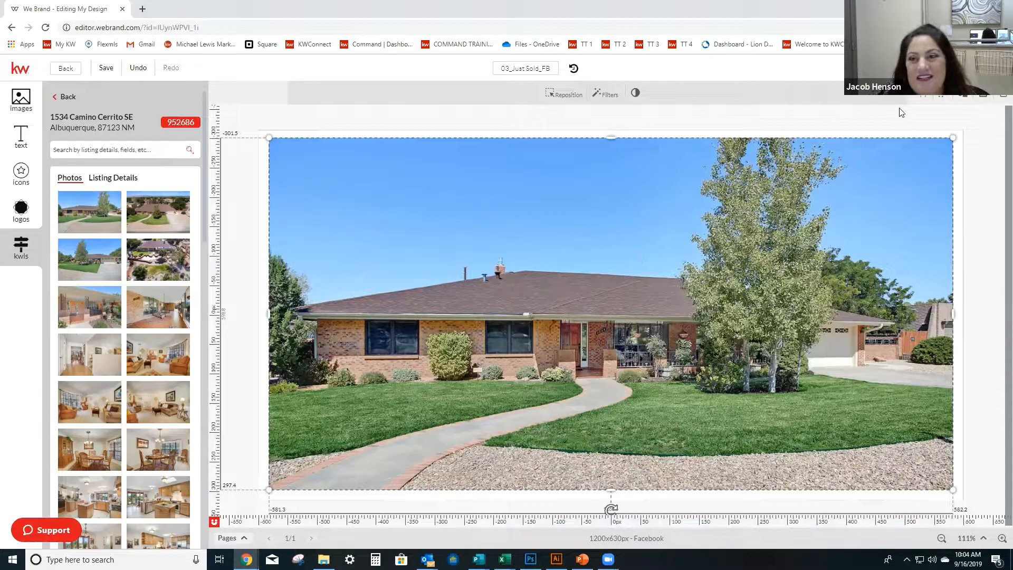
Send the listing photo to the bottom of the layer order, behind the days-on-market text and logo, and deselect it.
left_click(921, 110)
left_click(861, 203)
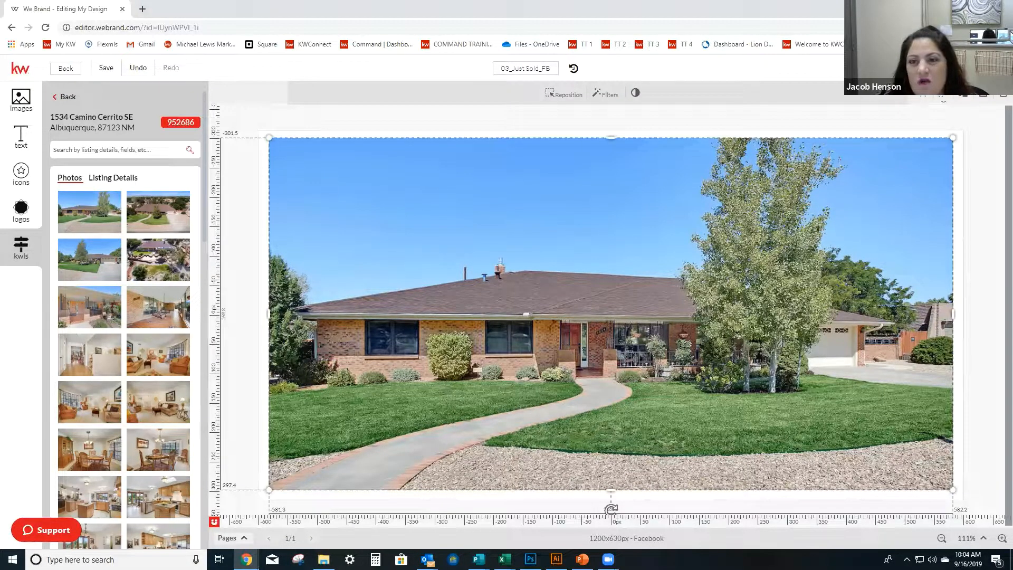
left_click(942, 94)
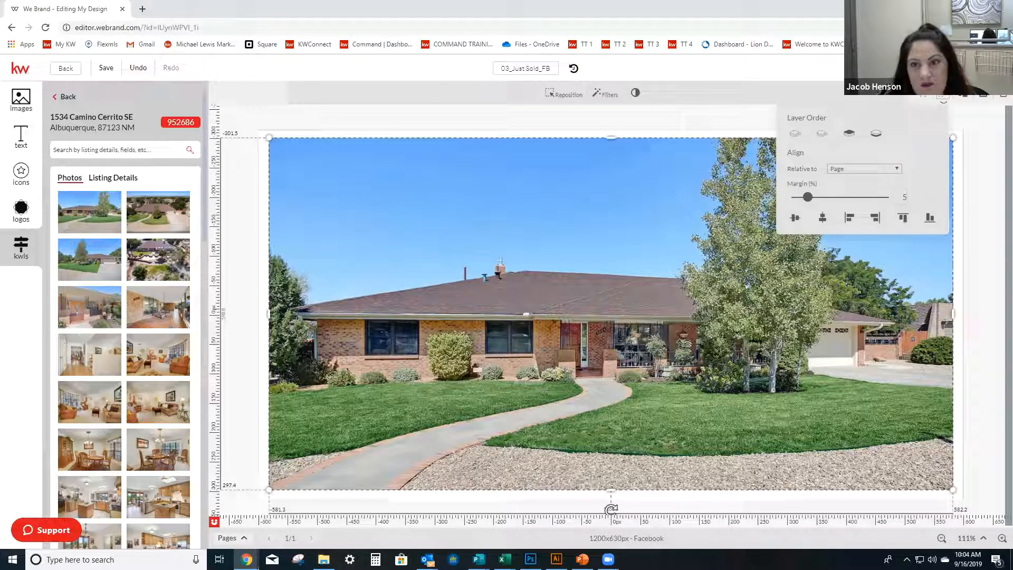
left_click(876, 139)
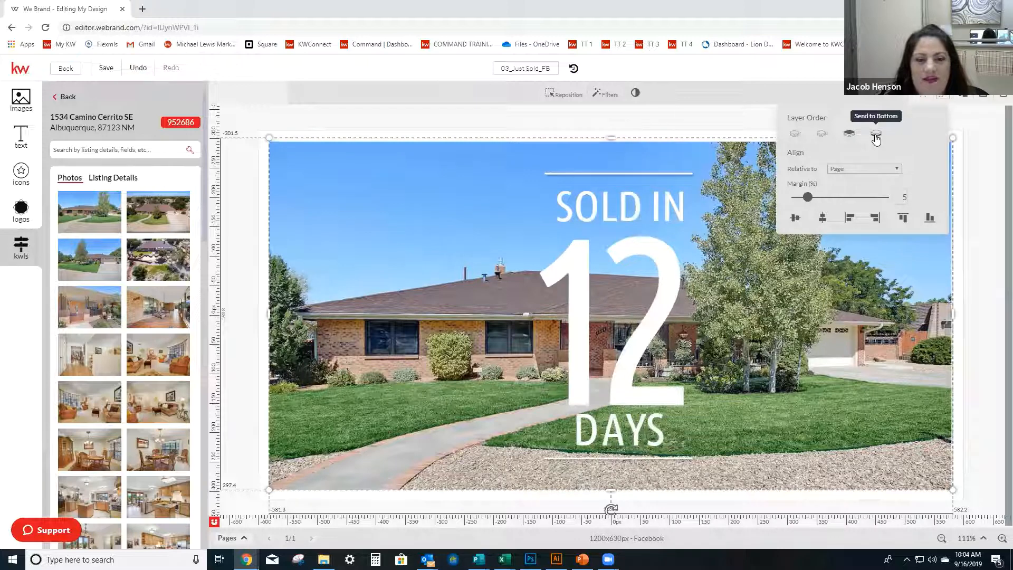
left_click(725, 114)
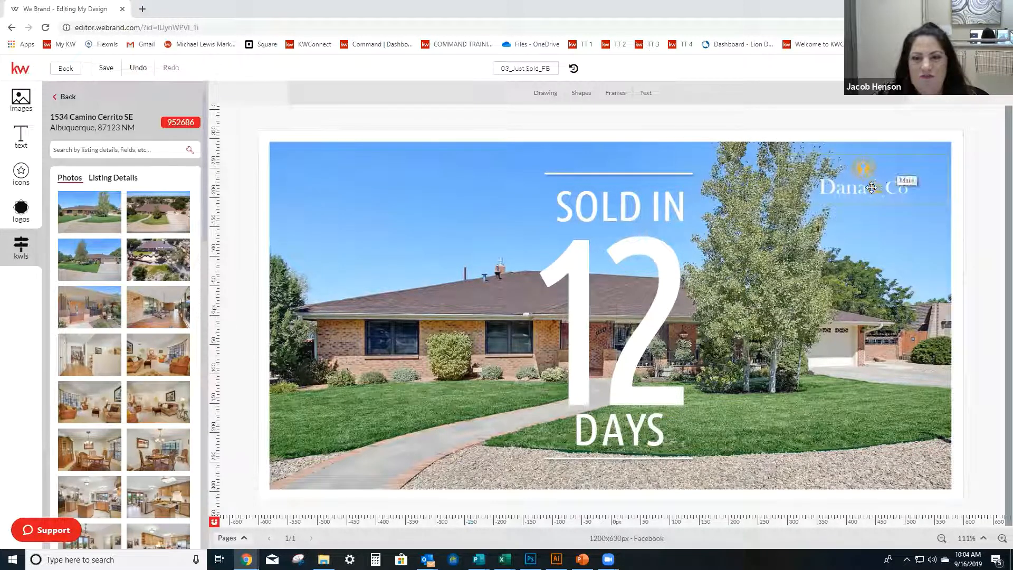
Move the logo from the photo's upper-right area to the open sky in its upper-left area and deselect it.
mouse_move(876, 189)
left_mouse_down()
mouse_move(406, 198)
mouse_move(338, 188)
mouse_move(385, 195)
left_mouse_up()
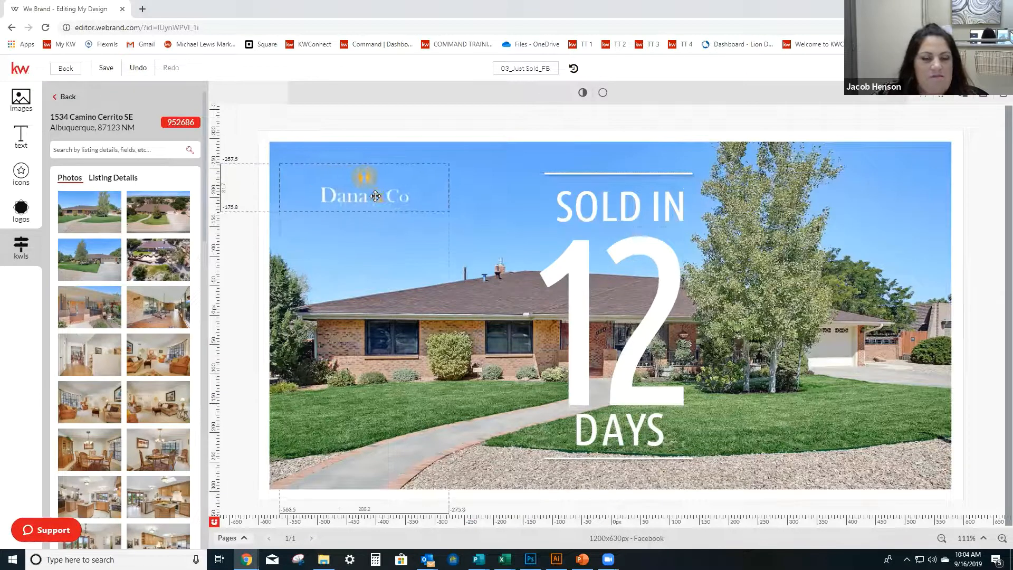
left_click(982, 287)
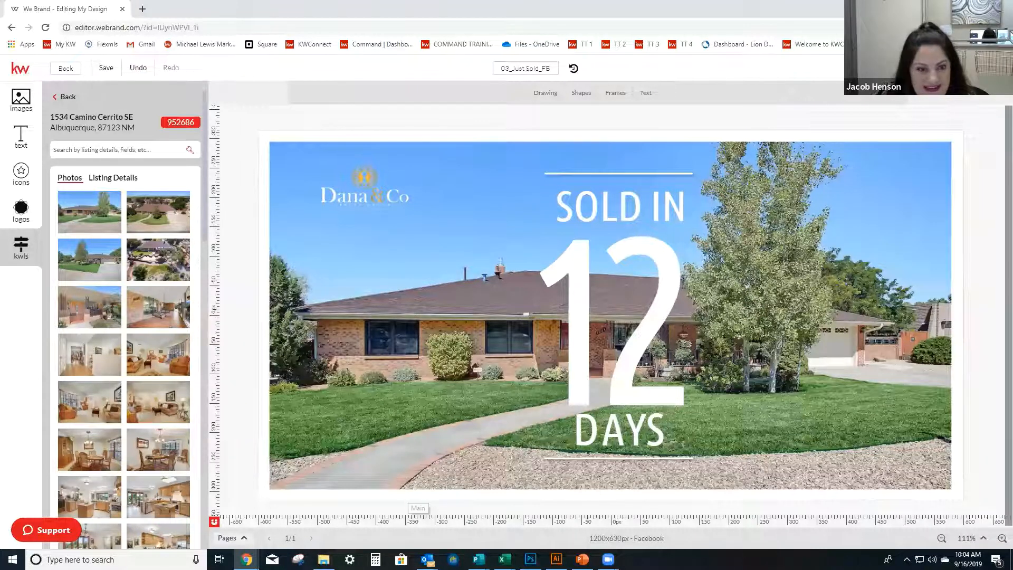
Examine the design's page thumbnails, expanding the overview to show all pages and collapsing it back.
left_click(245, 539)
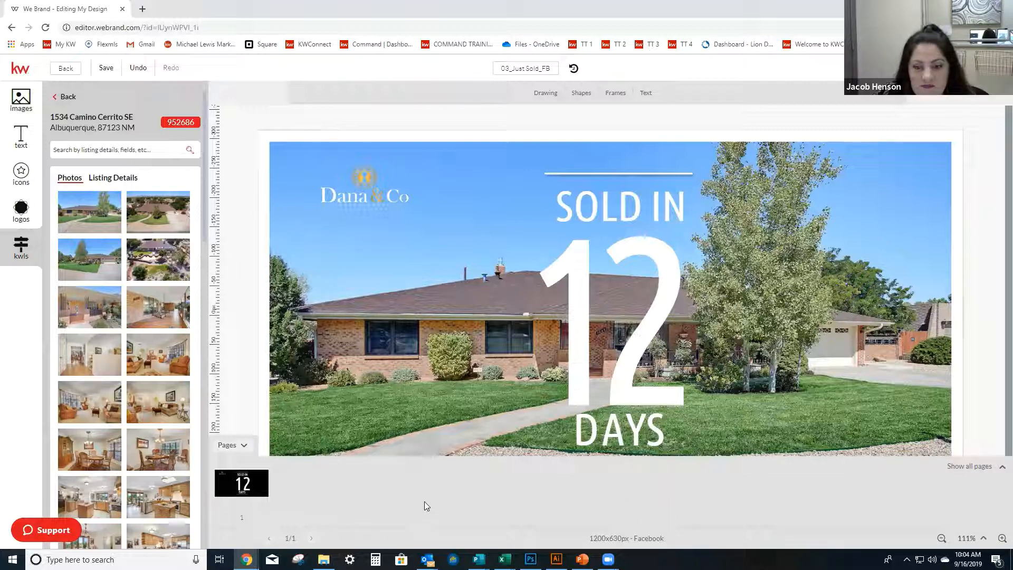
left_click(1000, 467)
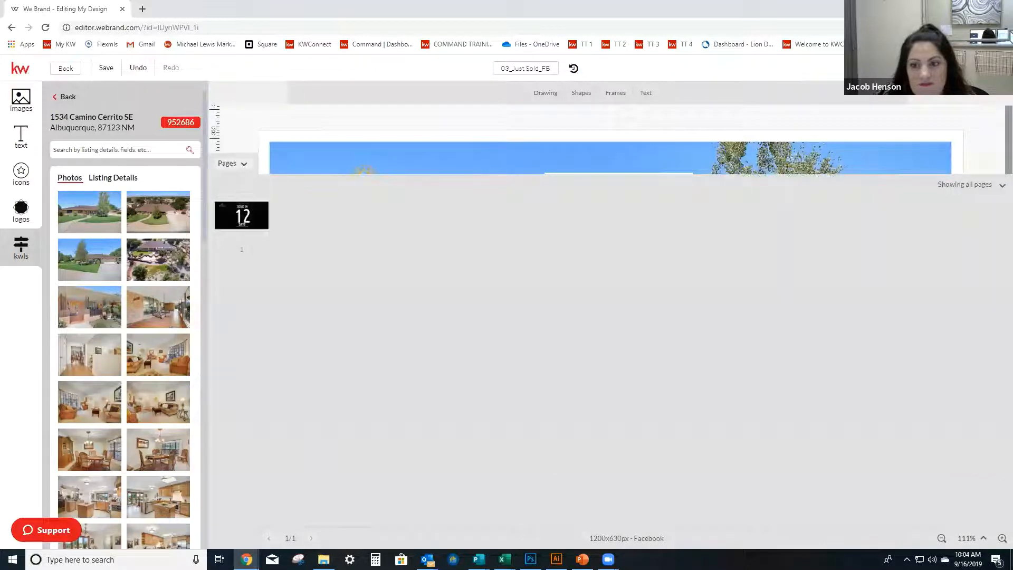
left_click(1000, 188)
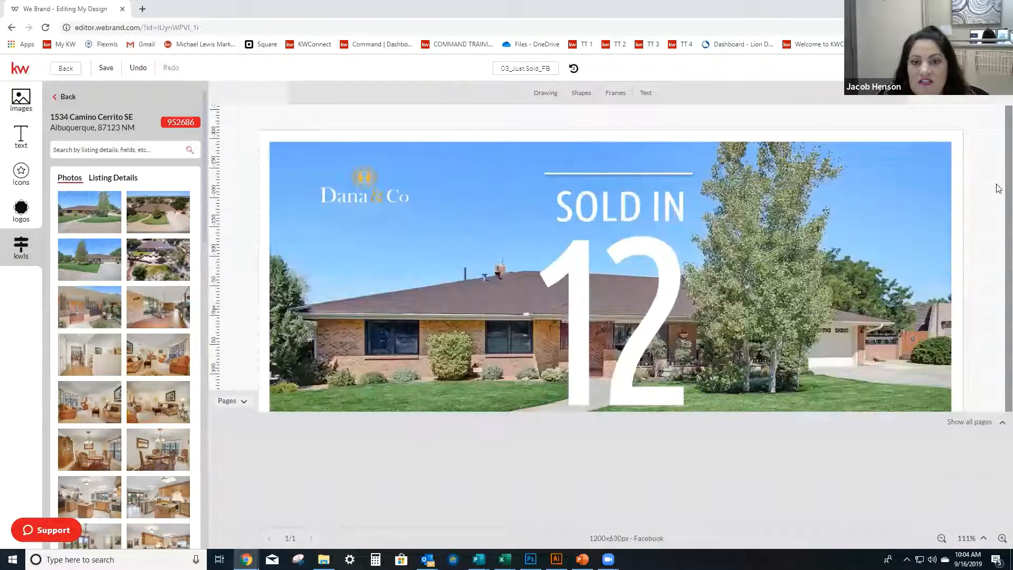